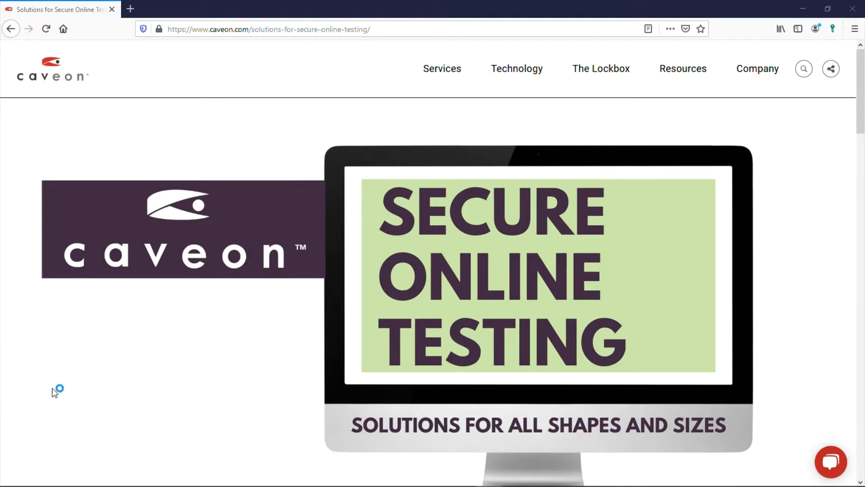
Step: Open the Free Online Testing for Educators page of the Caveon website
mouse_move(329, 121)
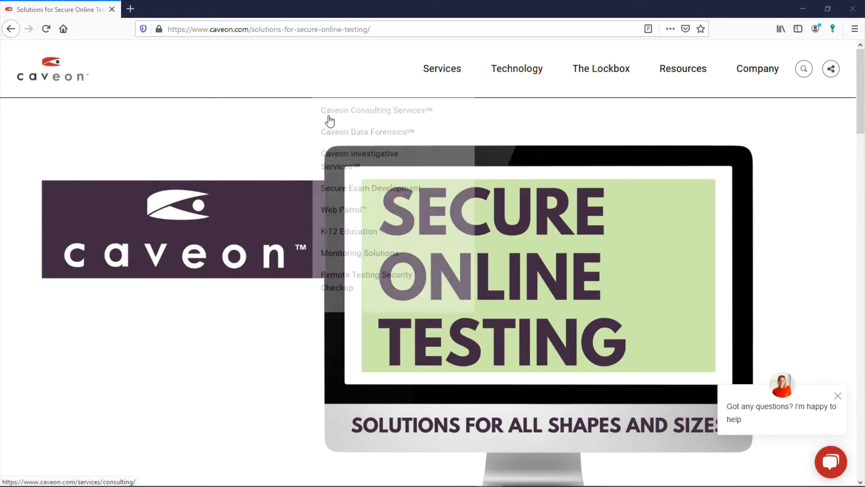
mouse_move(521, 78)
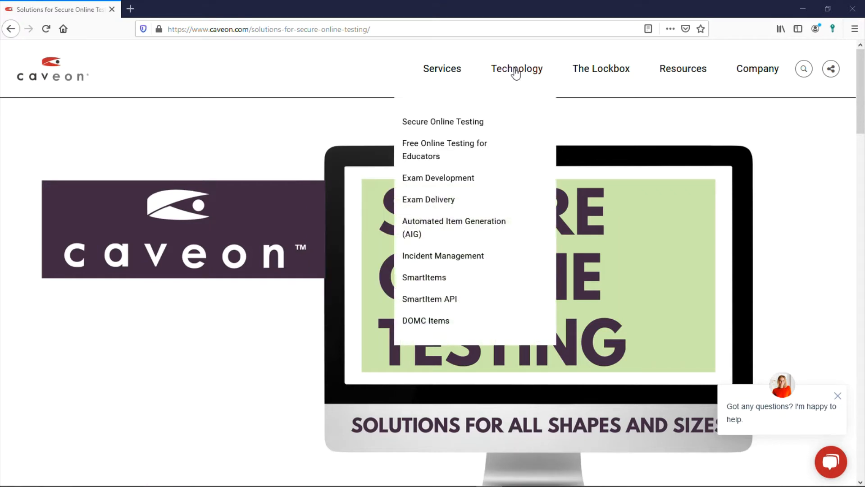
left_click(468, 147)
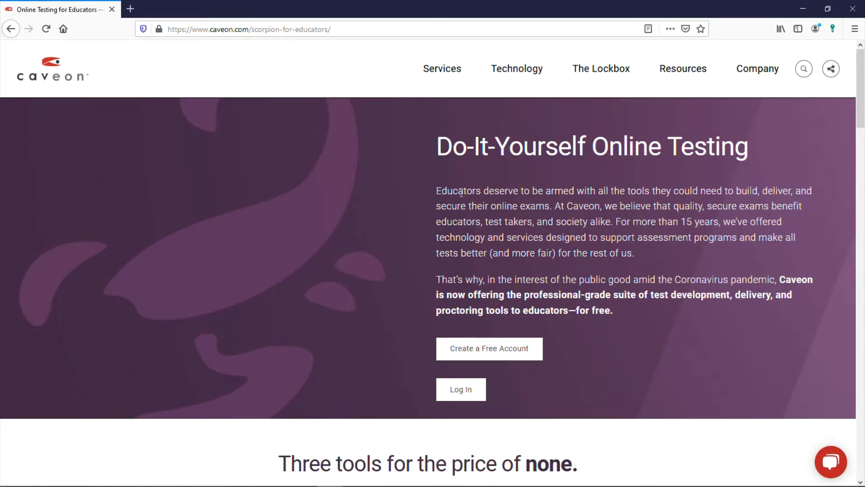
Step: Examine the educator page's descriptions of the three testing tools, the free version's features and the full feature list
scroll(524, 189, "down", 3)
scroll(523, 188, "down", 6)
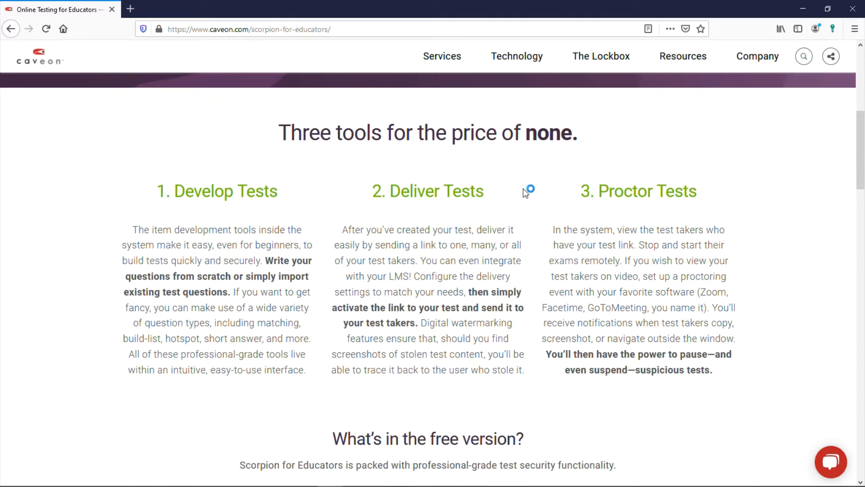
scroll(525, 192, "down", 2)
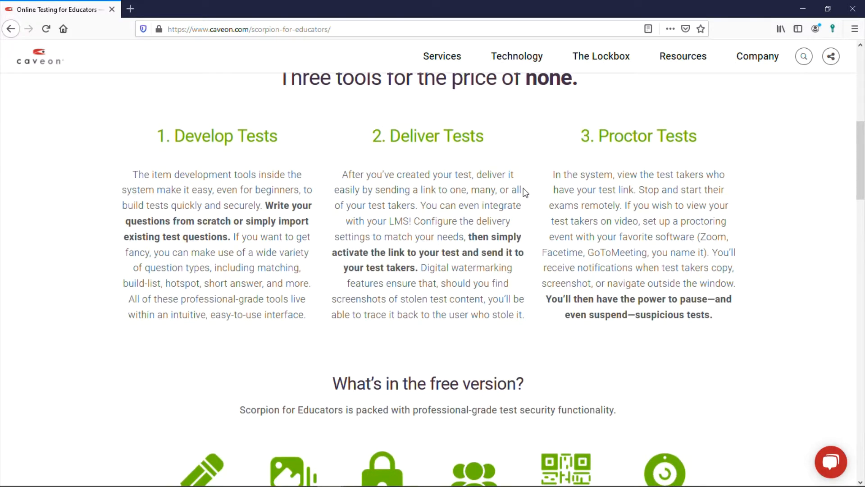
scroll(525, 192, "down", 3)
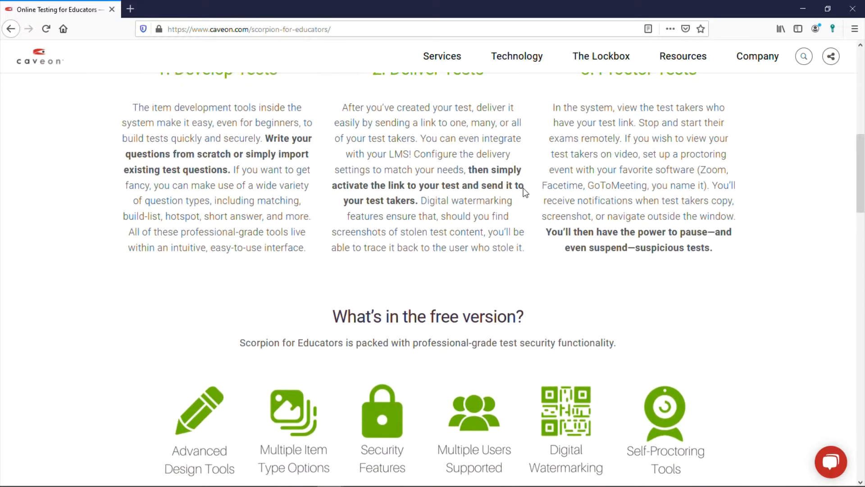
scroll(524, 189, "up", 1)
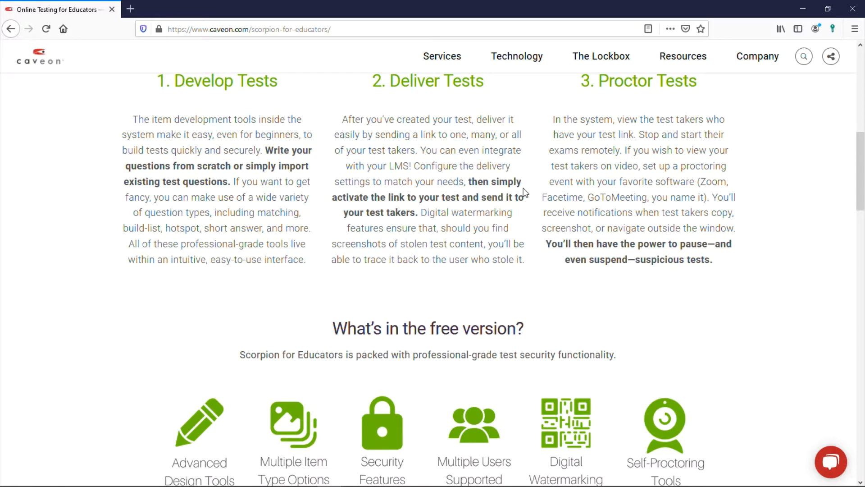
scroll(524, 193, "down", 2)
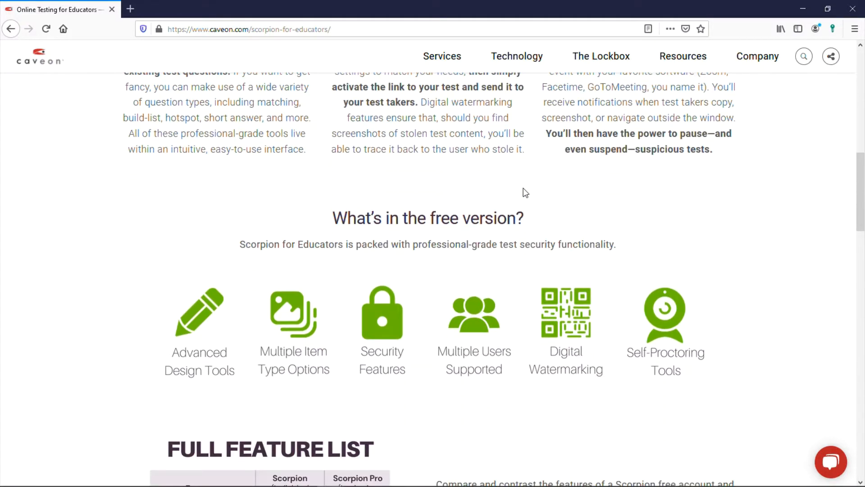
scroll(525, 192, "down", 3)
scroll(525, 192, "down", 3)
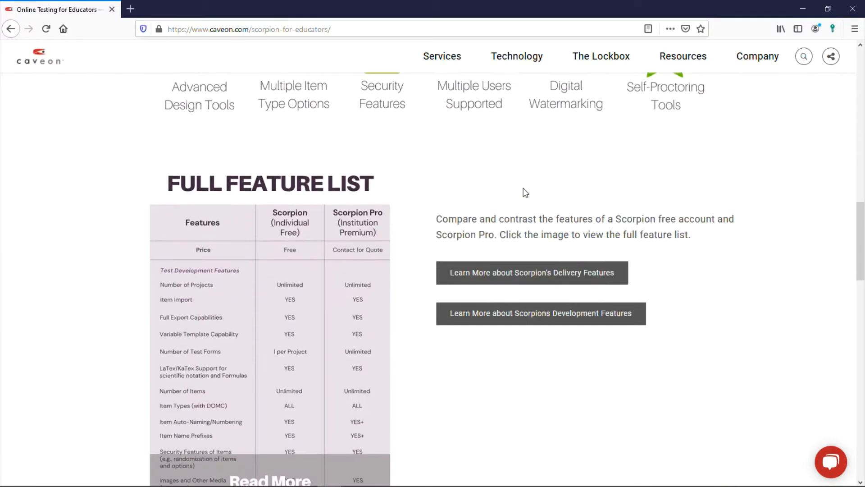
scroll(525, 192, "down", 3)
scroll(525, 193, "up", 2)
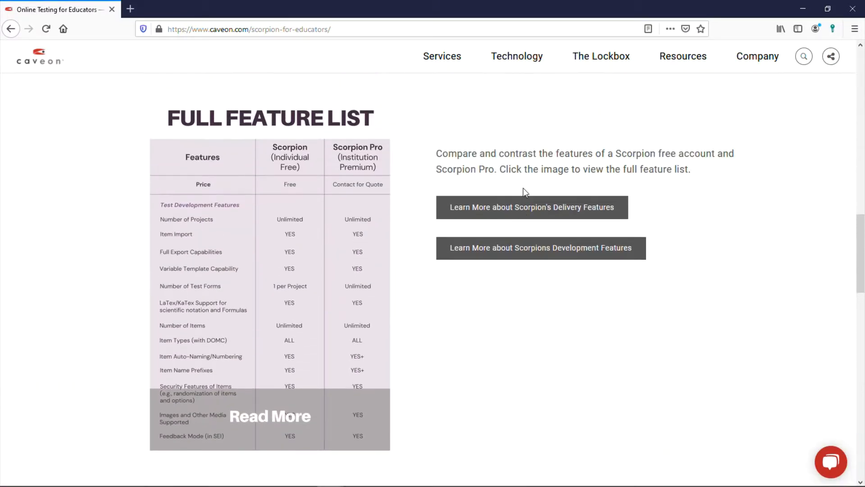
scroll(523, 189, "up", 9)
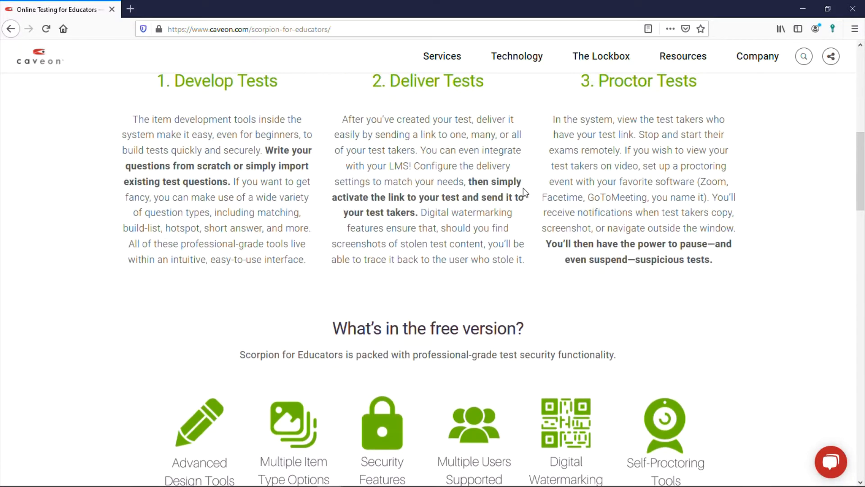
scroll(524, 189, "up", 10)
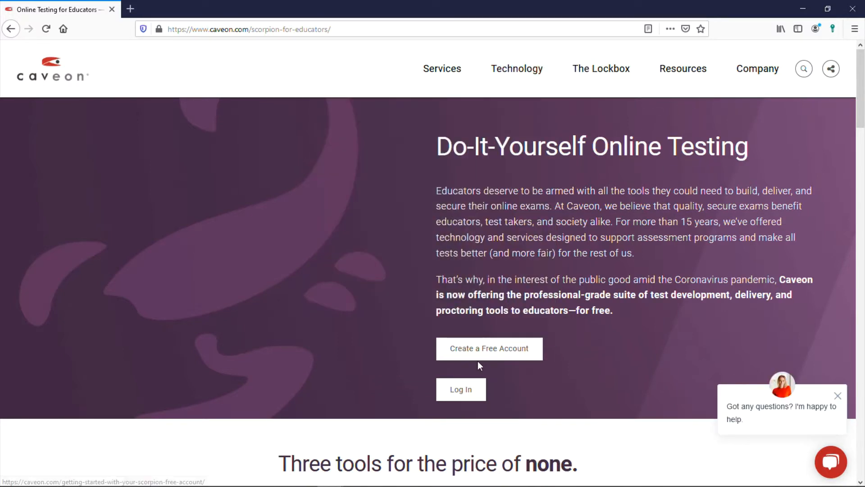
Step: Log in to the Caveon account and open the Scorpion service from the user dashboard
left_click(471, 388)
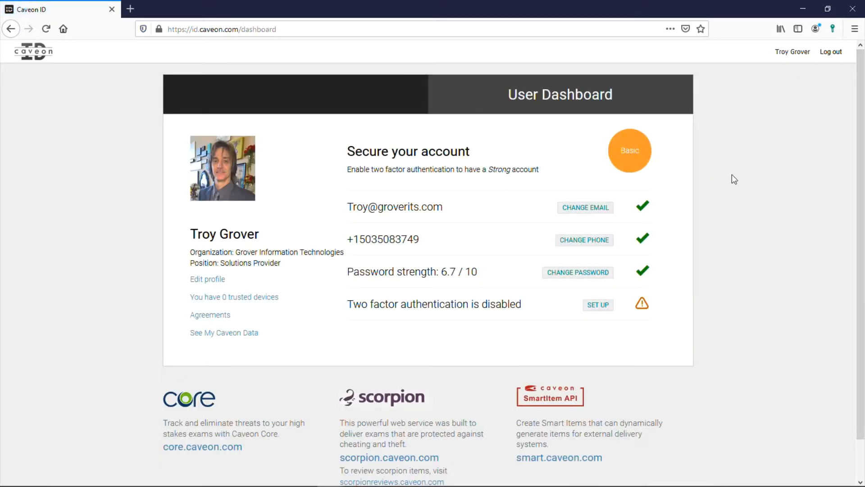
left_click(366, 397)
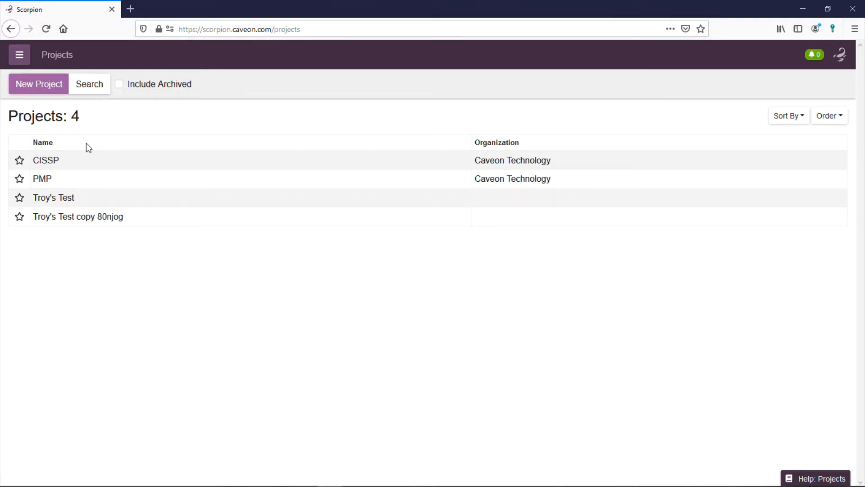
Step: Create an active project named "Demo Project" with the description "Demo for Youtube" and no organization
left_click(45, 94)
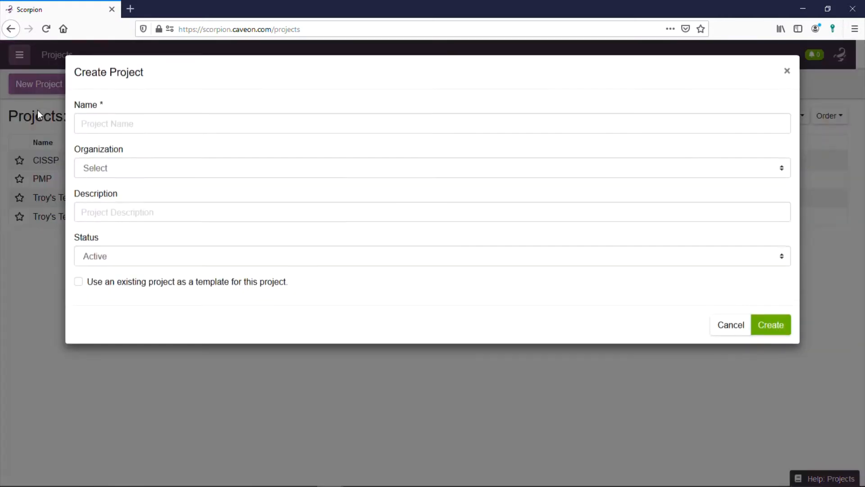
left_click(135, 126)
type("De")
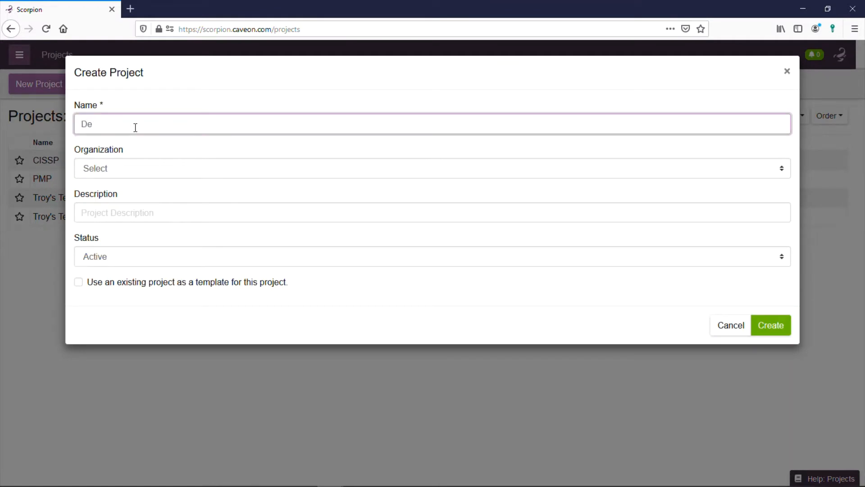
type("mo Project")
key("Tab")
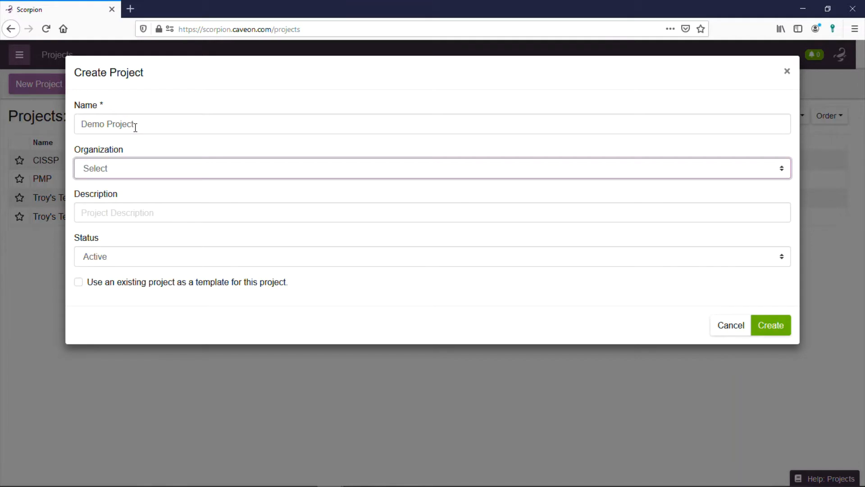
left_click(237, 163)
left_click(237, 164)
left_click(212, 214)
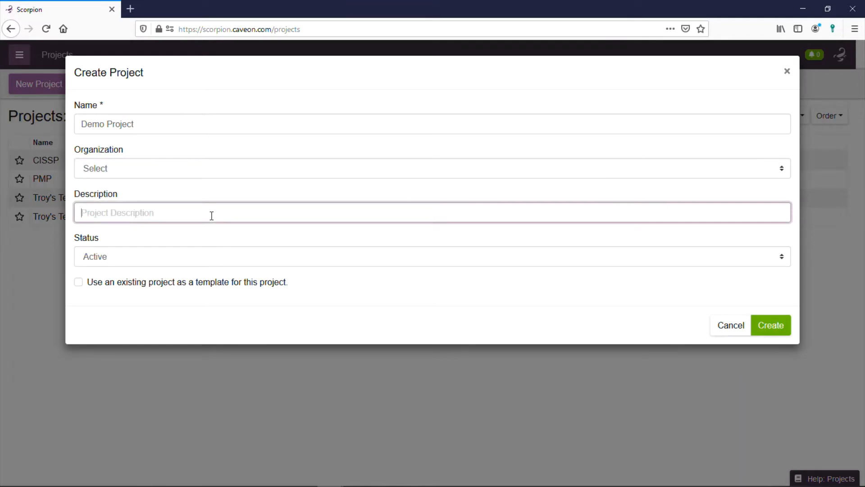
type("Demo for Youtube")
left_click(213, 257)
left_click(212, 257)
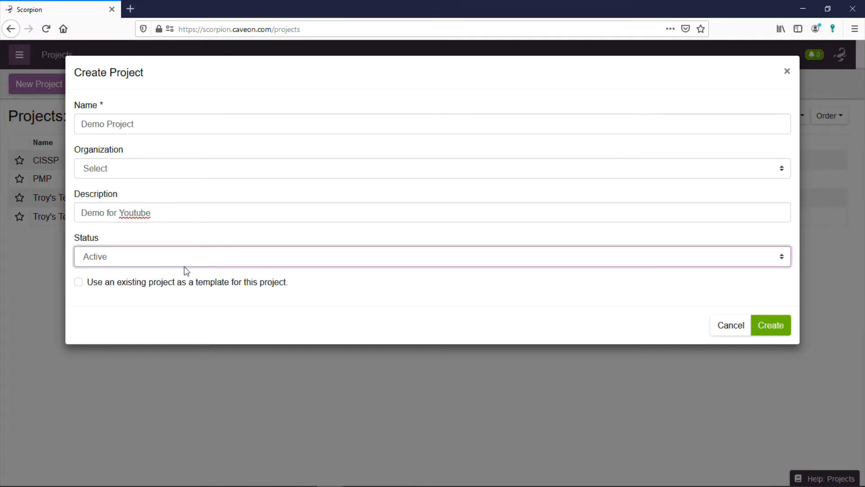
left_click(774, 325)
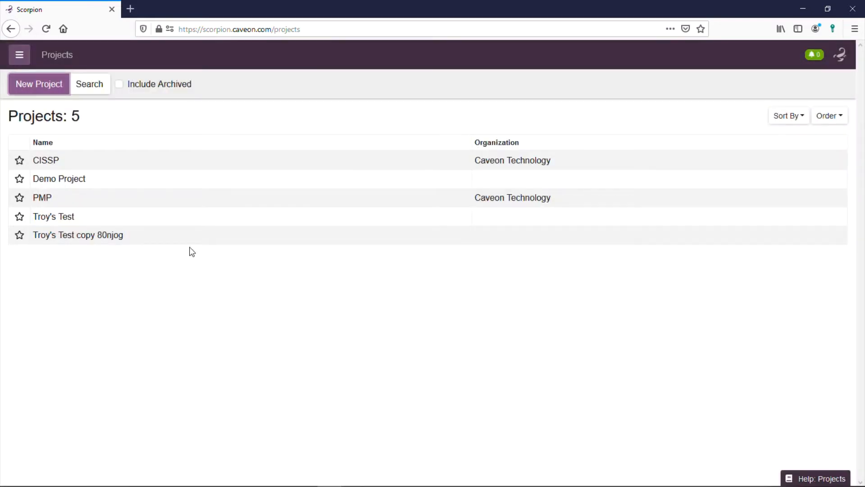
Step: Open Demo Project and add a new item to its item list
left_click(59, 179)
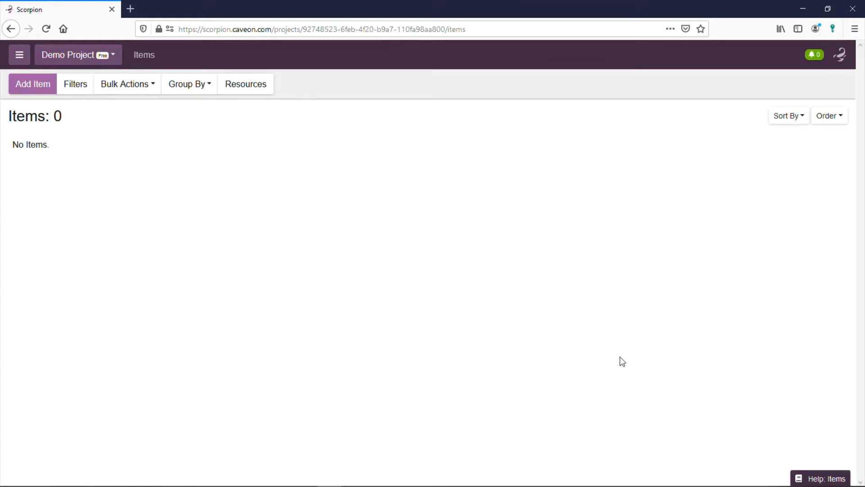
left_click(113, 60)
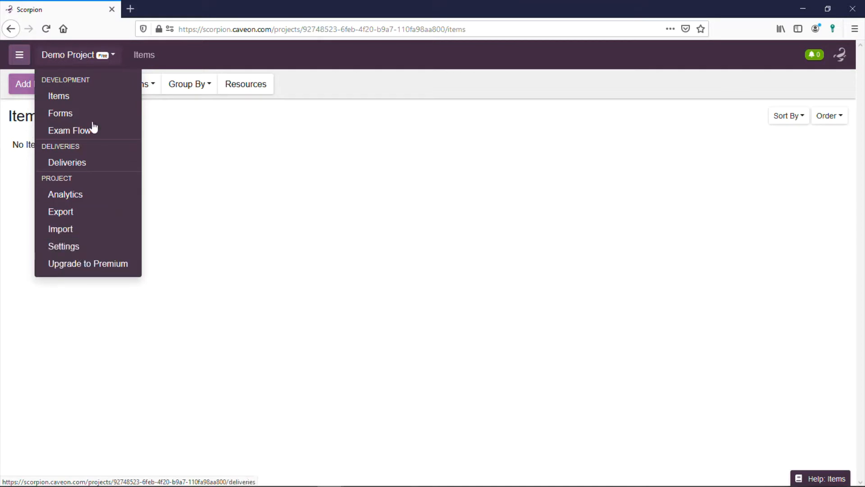
left_click(68, 97)
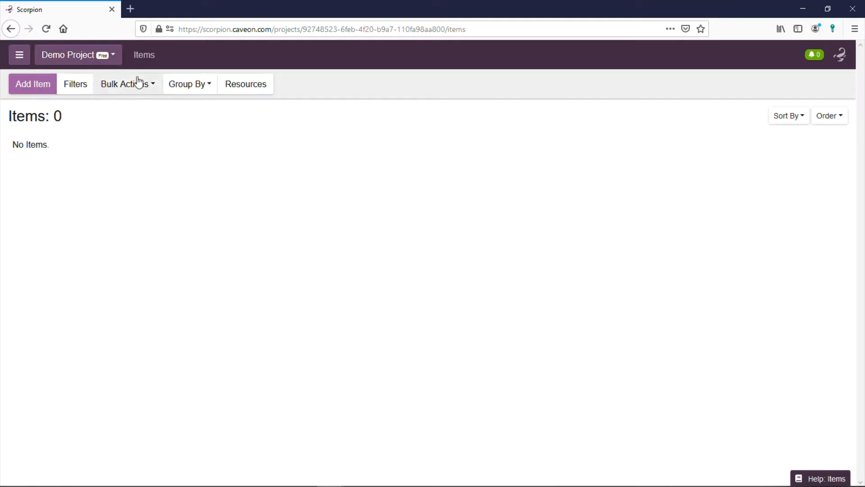
left_click(28, 86)
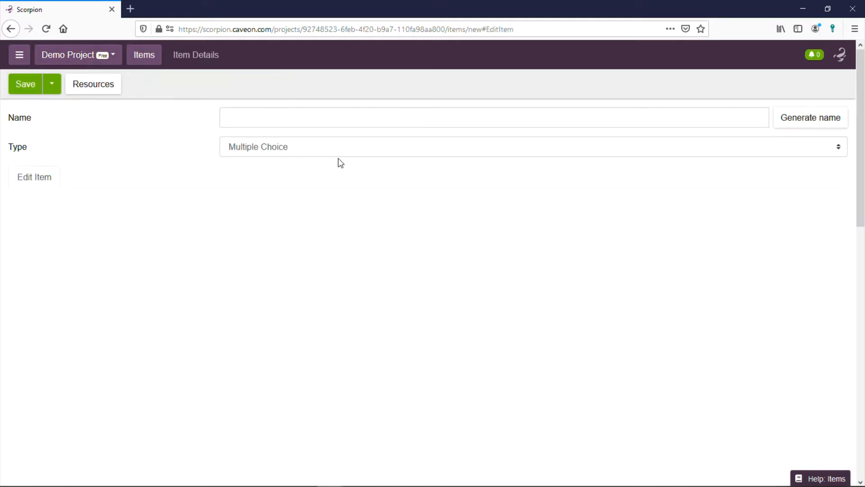
Step: Name the new item Demo1 and replace that with an automatically generated name
left_click(314, 123)
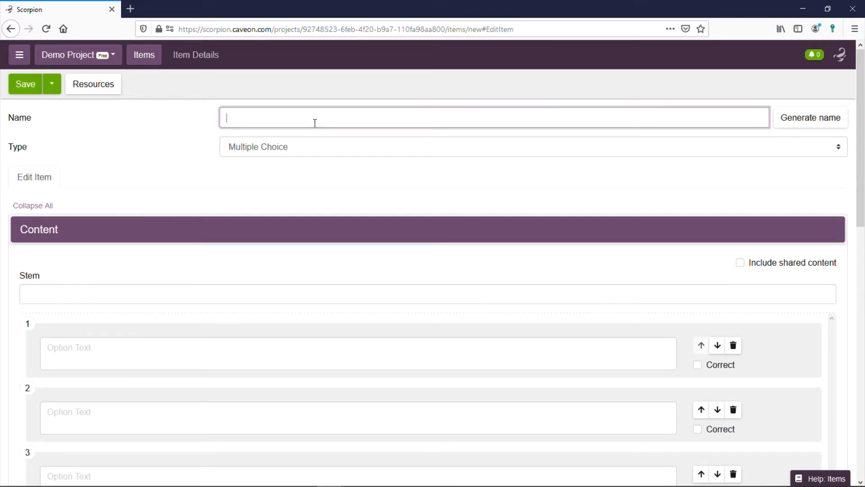
type("Demo1")
double_click(254, 118)
left_click(817, 118)
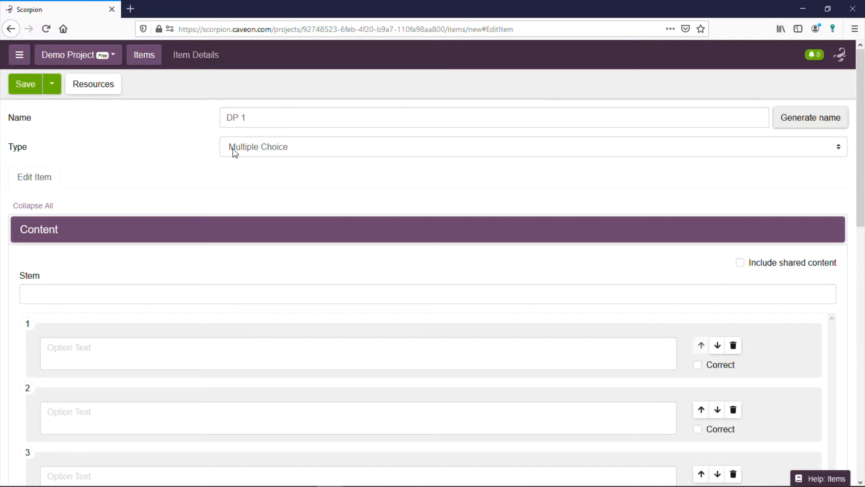
Step: Switch the item type to External, examine its URL and option fields, and set the type back to Multiple Choice
left_click(262, 146)
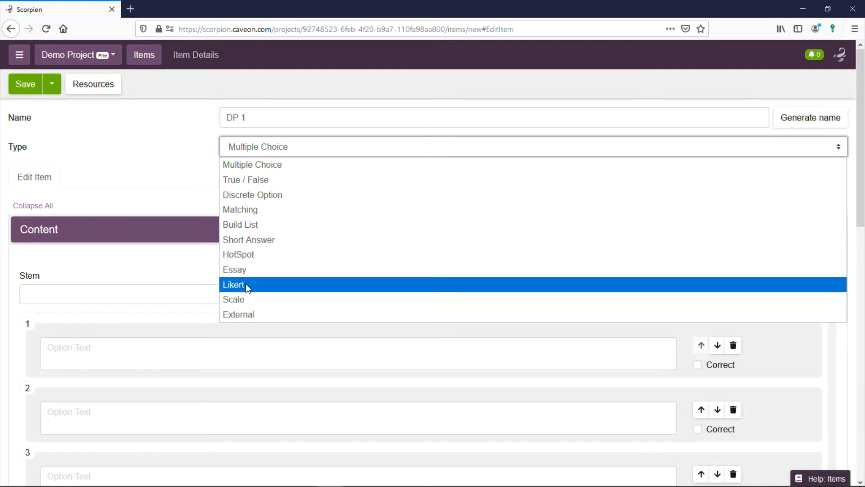
left_click(261, 315)
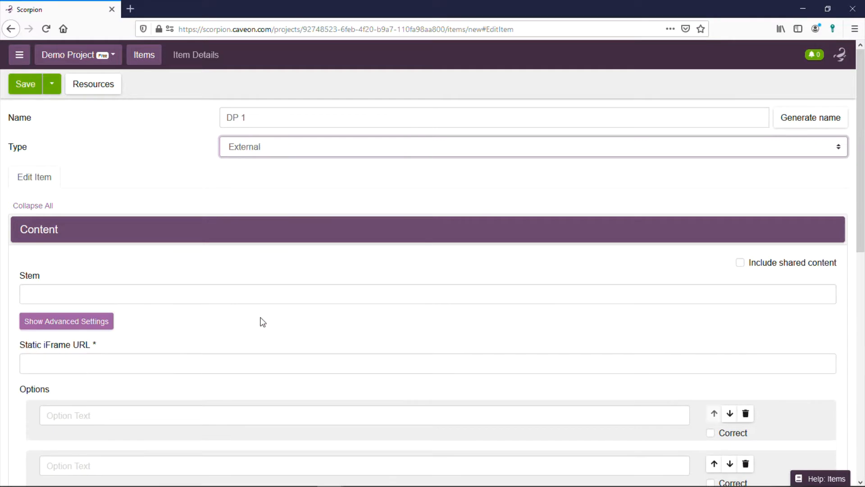
scroll(265, 306, "down", 7)
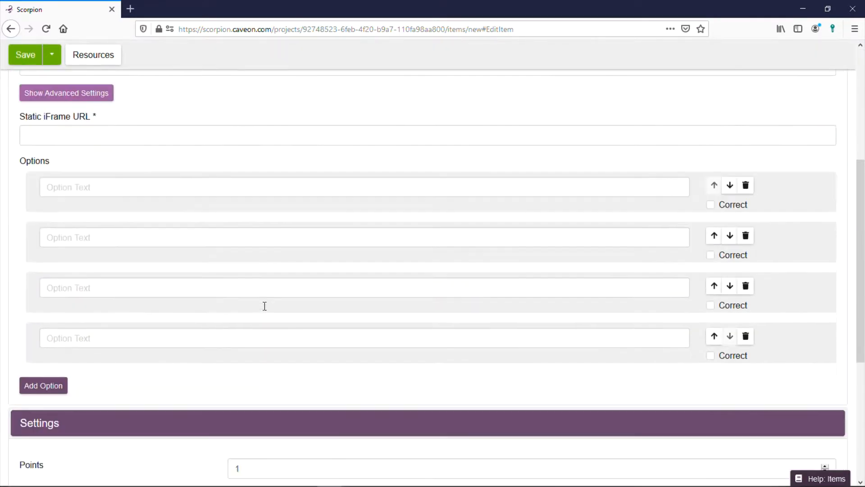
scroll(264, 306, "up", 4)
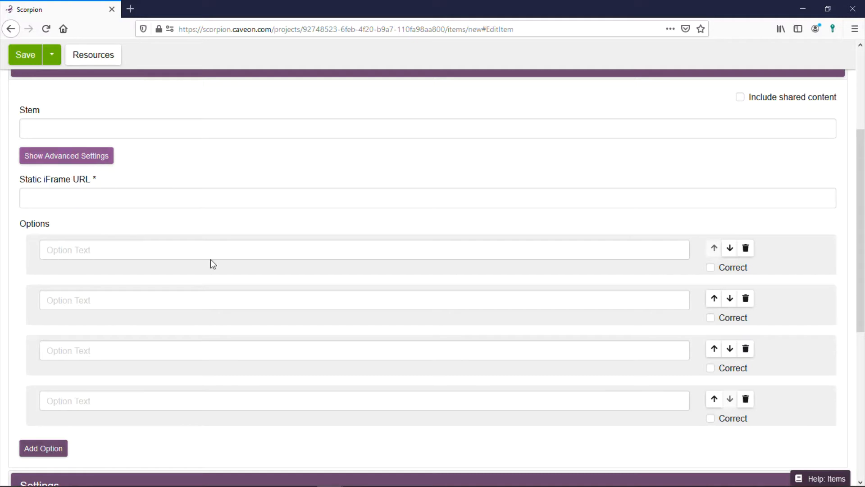
scroll(321, 260, "down", 5)
scroll(321, 259, "up", 10)
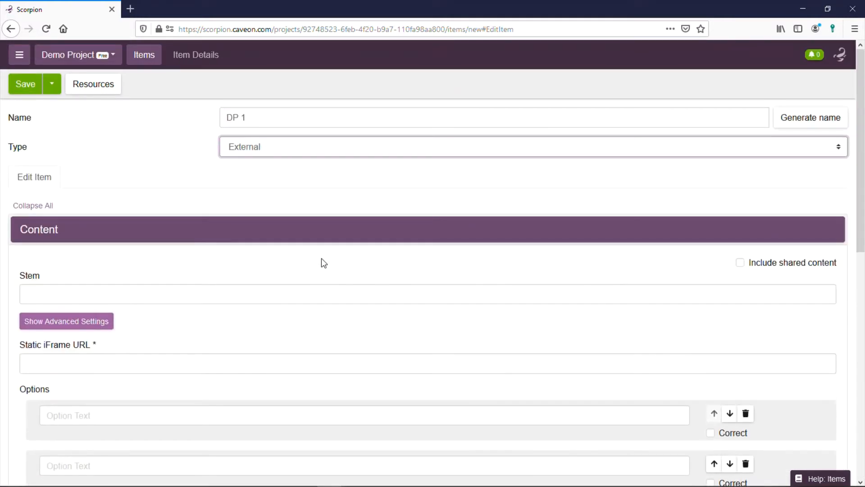
left_click(269, 147)
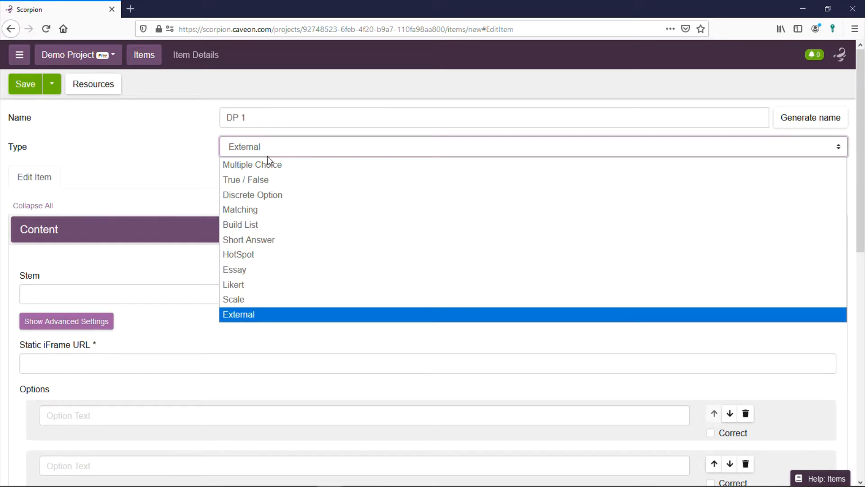
left_click(266, 163)
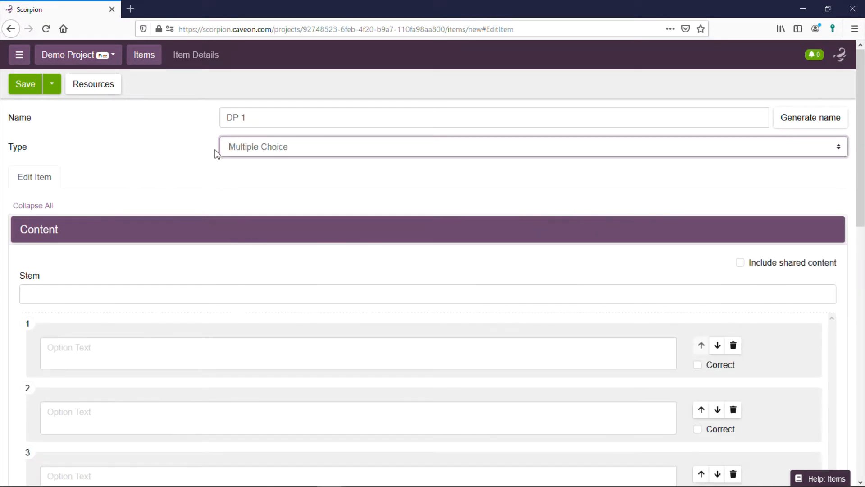
Step: Enter 7x7 as the item's stem, fill option 1 with 49 and mark it as the correct answer
scroll(217, 151, "down", 4)
scroll(237, 256, "up", 1)
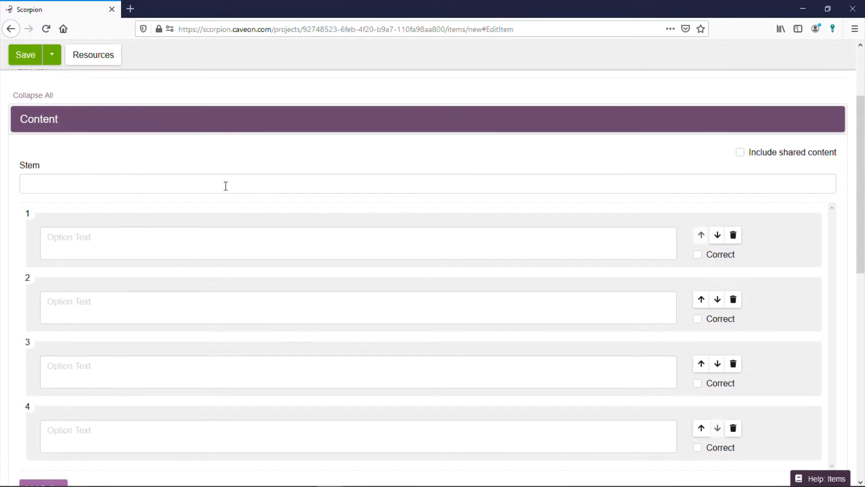
left_click(226, 186)
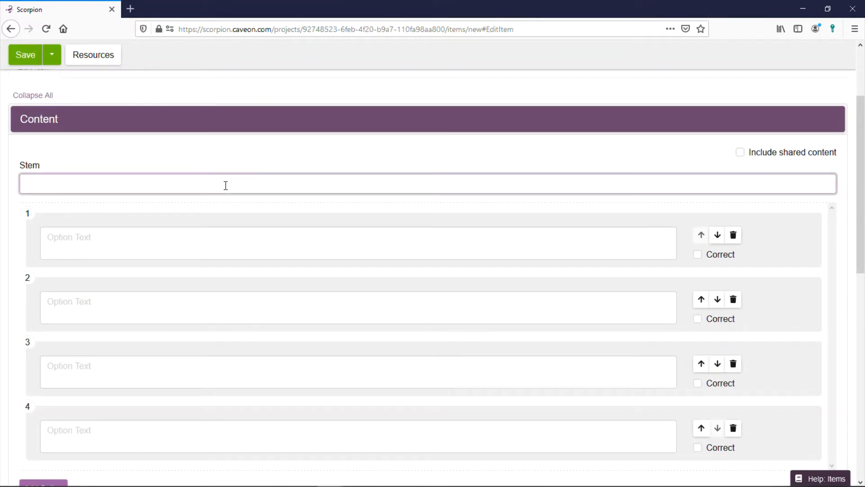
type("7x7")
left_click(236, 234)
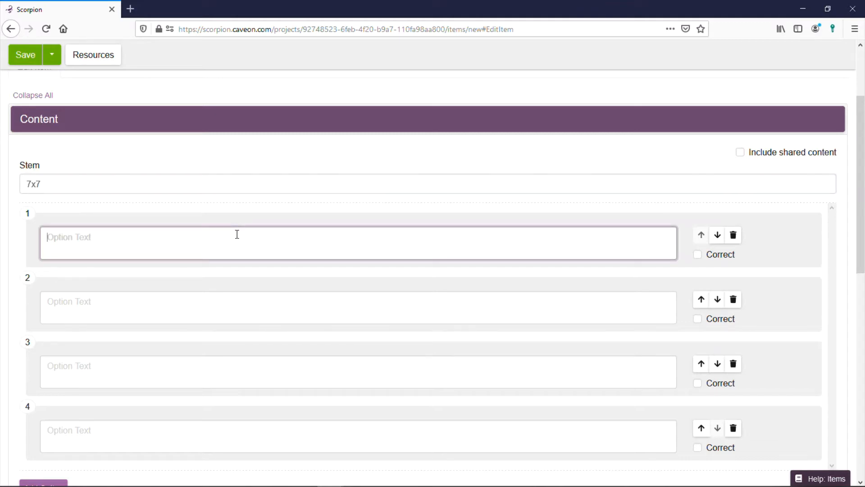
type("49")
left_click(706, 256)
Step: Fill the incorrect answer options 2, 3 and 4 with 35, 66 and 21
left_click(350, 304)
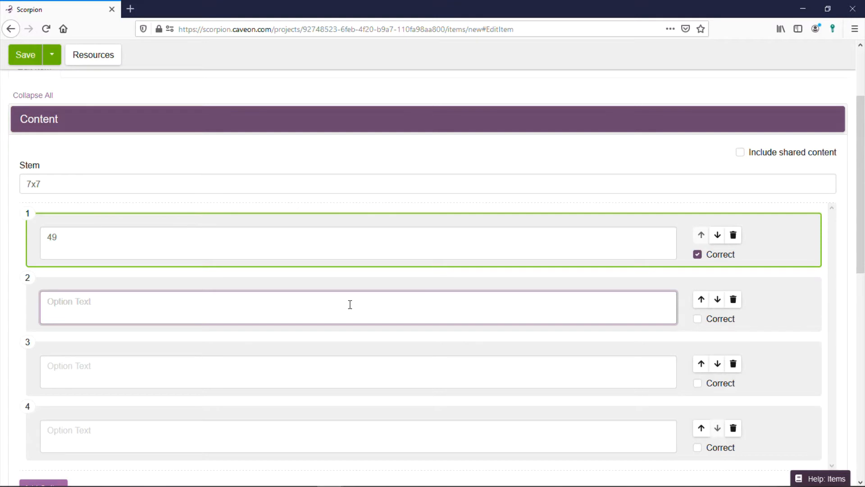
type("35")
left_click(398, 364)
type("66")
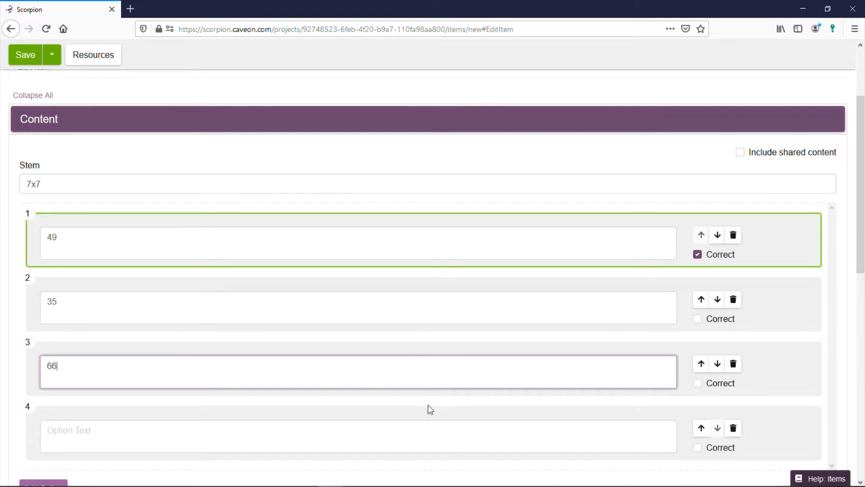
left_click(444, 434)
type("21")
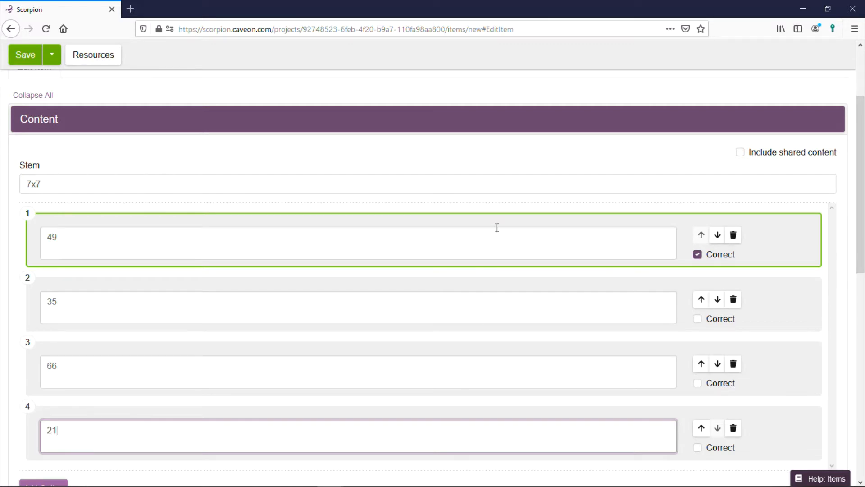
scroll(115, 442, "down", 1)
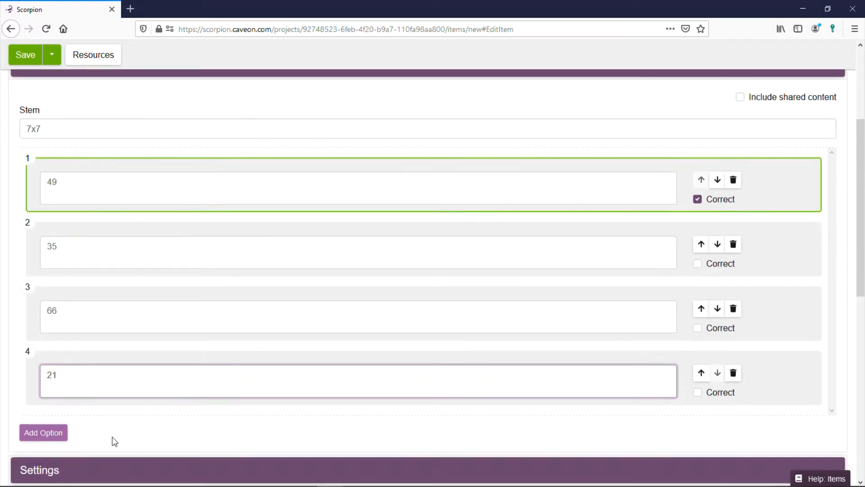
left_click(295, 414)
Step: Examine the item's Points, Scoring Method, Option Order and Correct Options to Present settings, keeping Default scoring and Random order
scroll(295, 415, "down", 1)
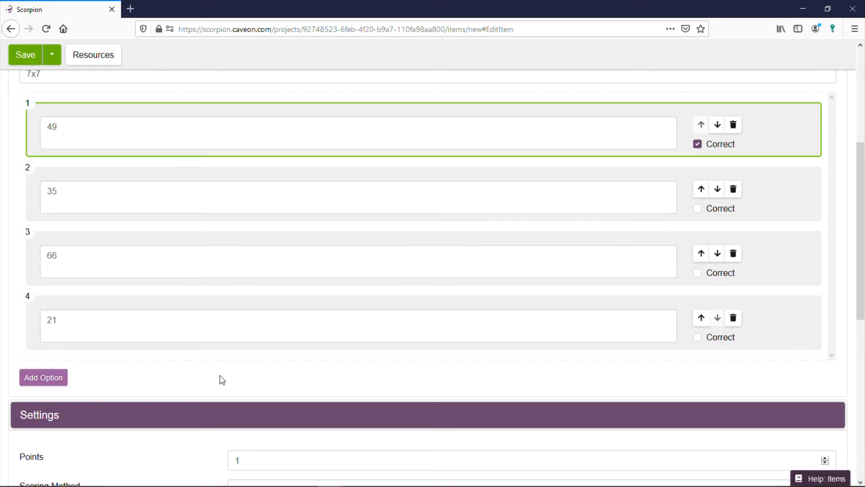
scroll(218, 378, "down", 3)
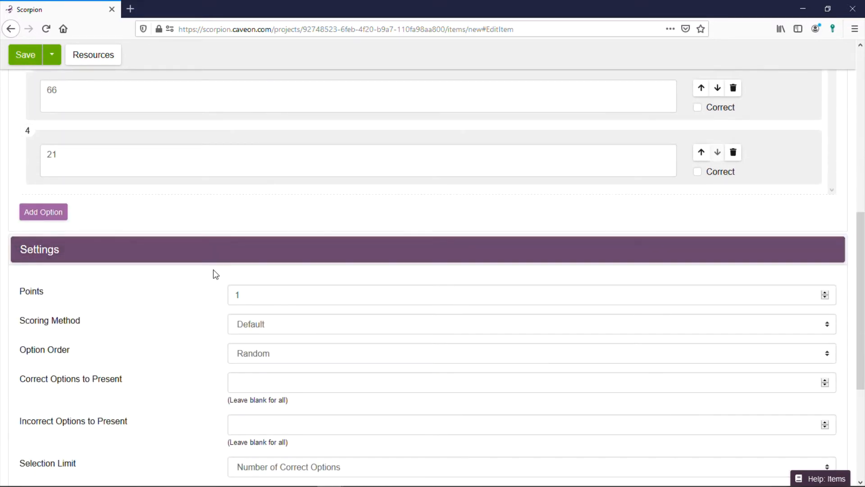
scroll(213, 274, "down", 2)
left_click(254, 179)
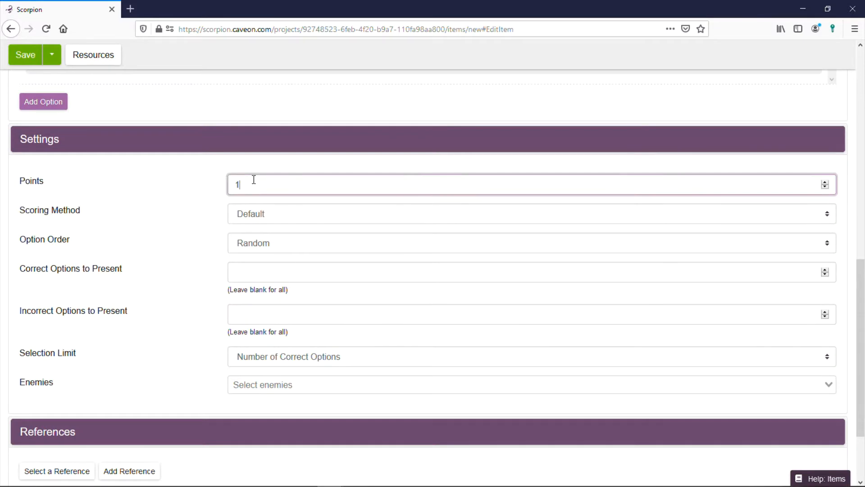
left_click(281, 217)
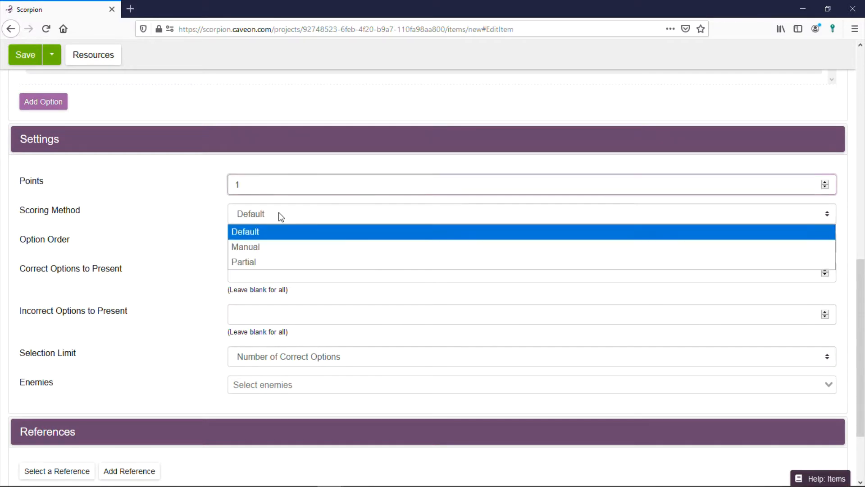
left_click(281, 216)
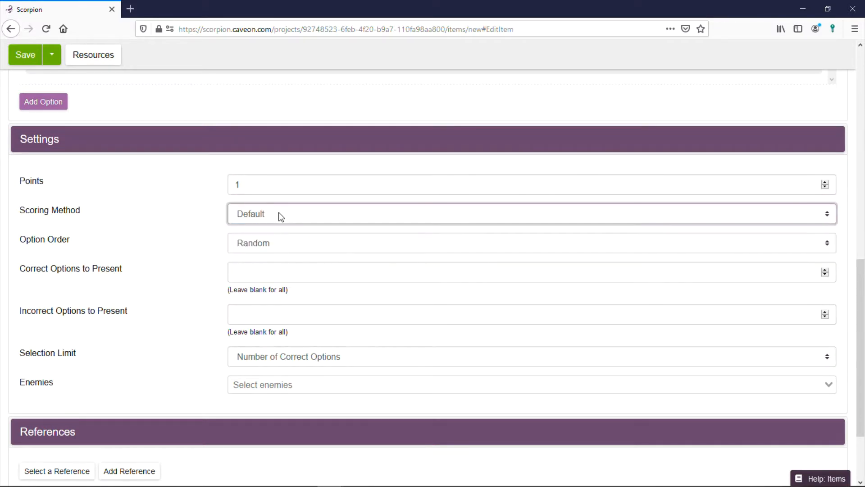
left_click(286, 246)
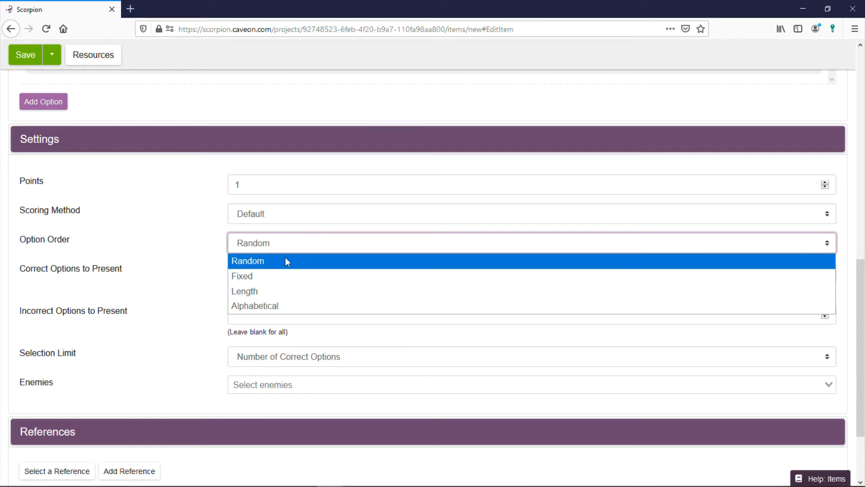
left_click(286, 260)
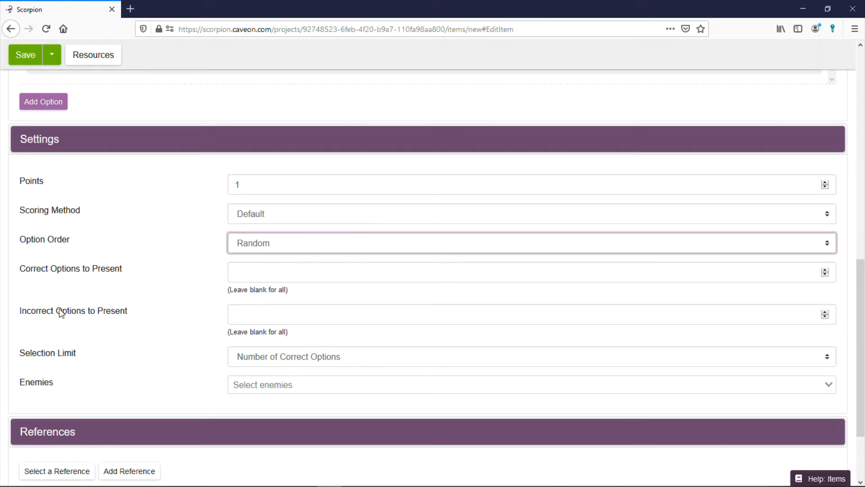
left_click(283, 272)
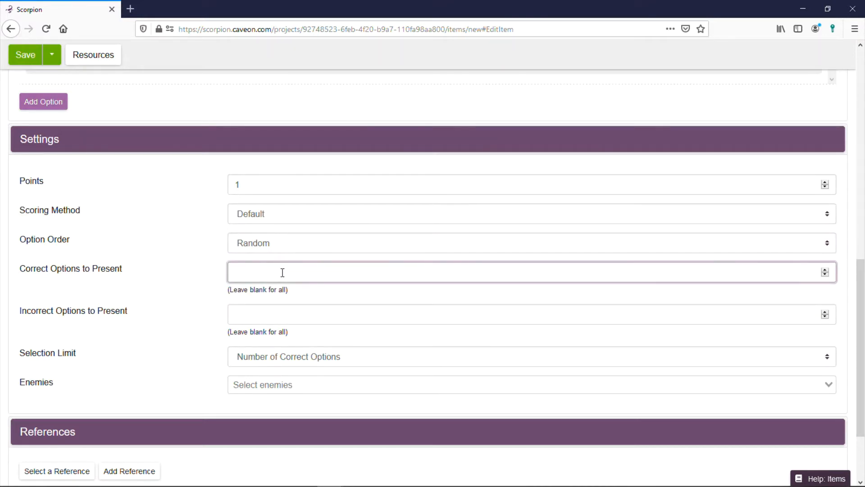
left_click(169, 364)
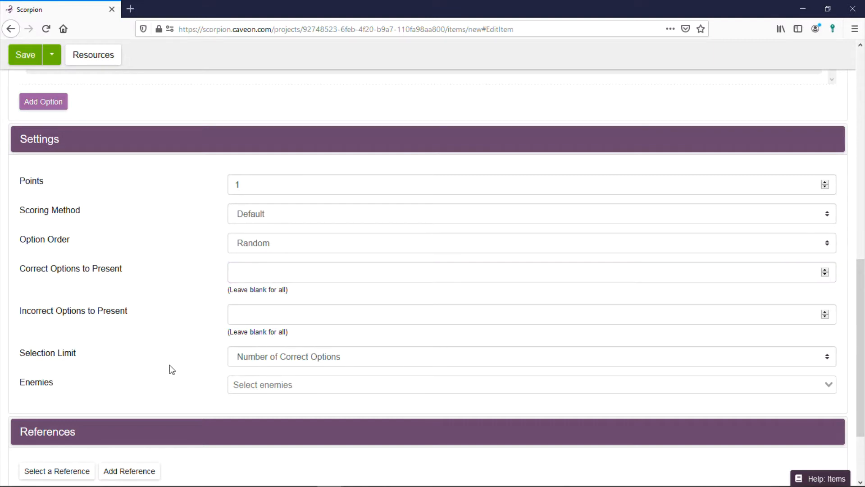
Step: Set the correct options to present to 1 and the incorrect ones to 3, keeping the selection limit at Number of Correct Options
left_click(293, 270)
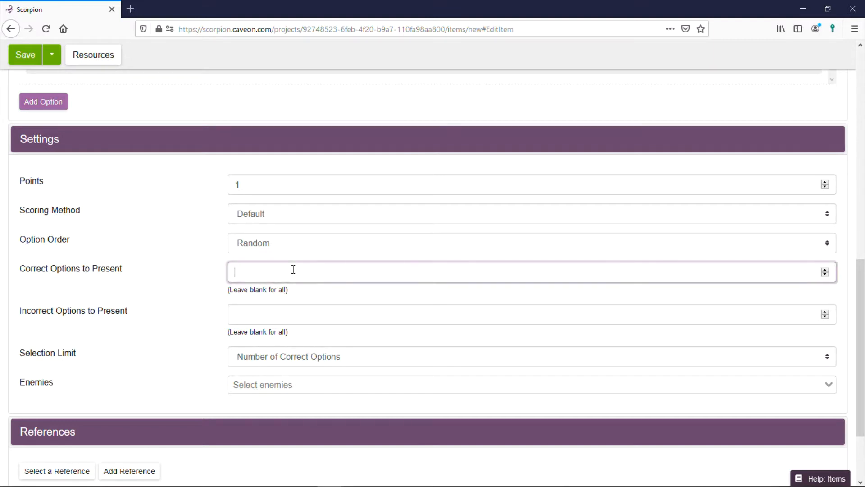
type("1")
left_click(262, 315)
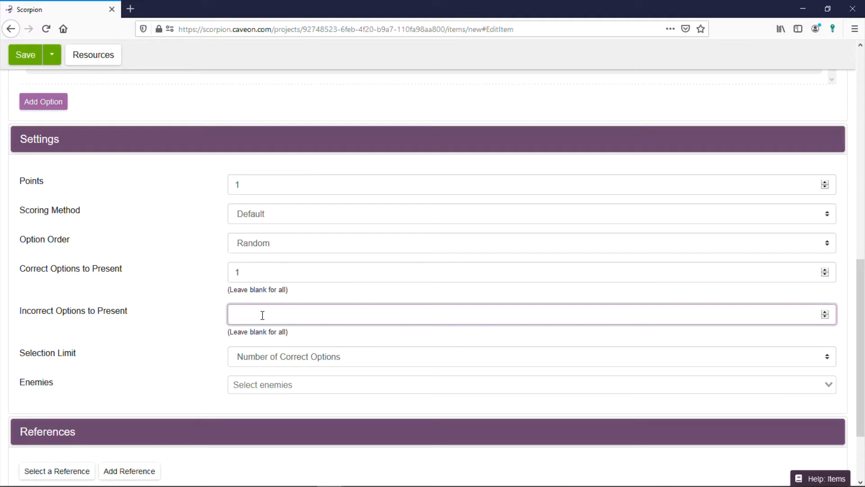
type("3")
left_click(346, 354)
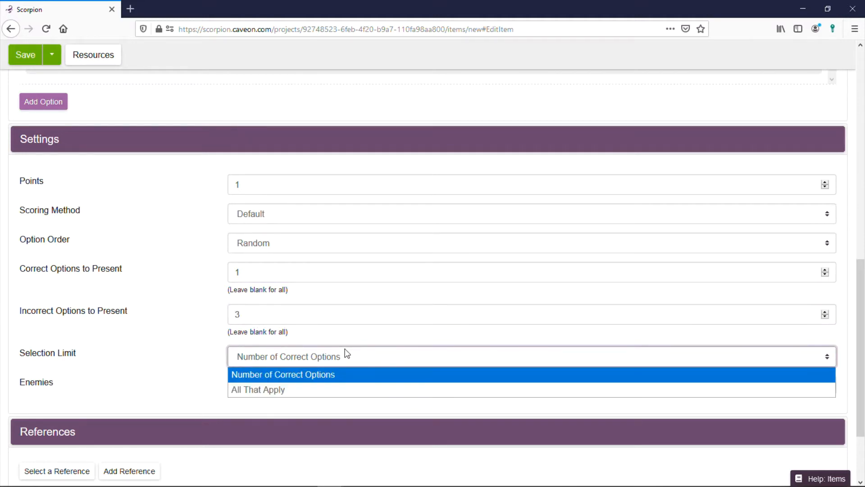
left_click(347, 354)
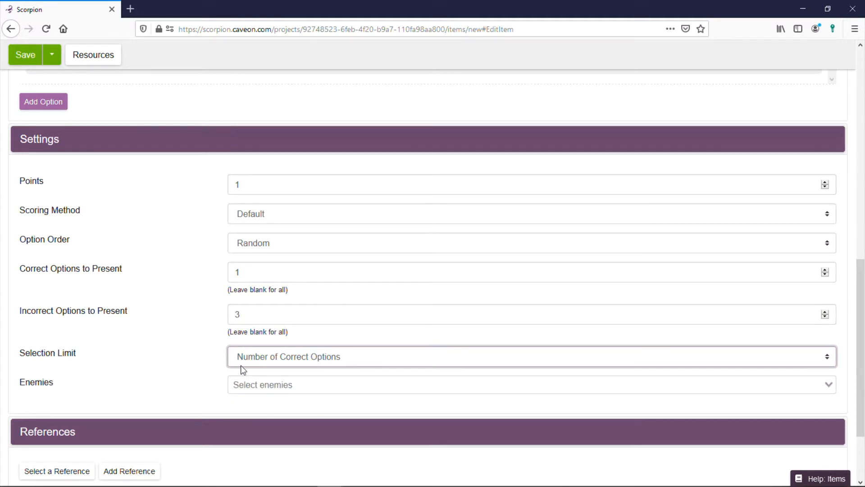
Step: Check the available Enemies choices and review the remaining settings and the References section of the item
scroll(57, 323, "down", 2)
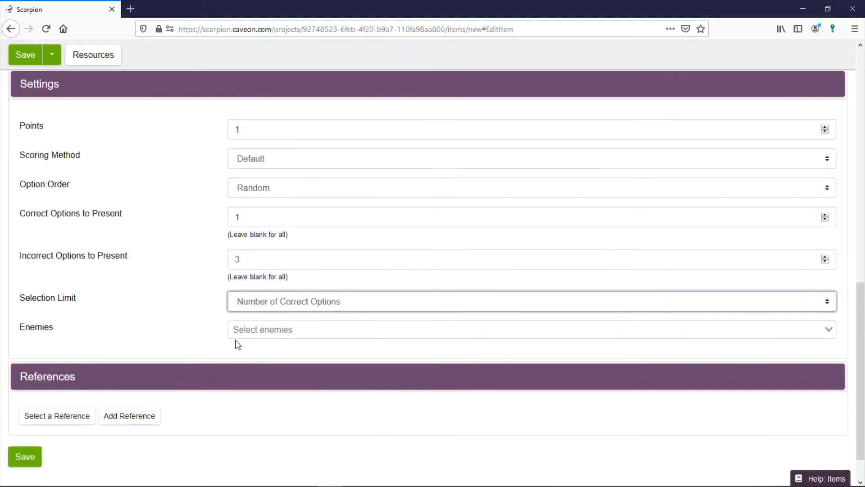
left_click(256, 330)
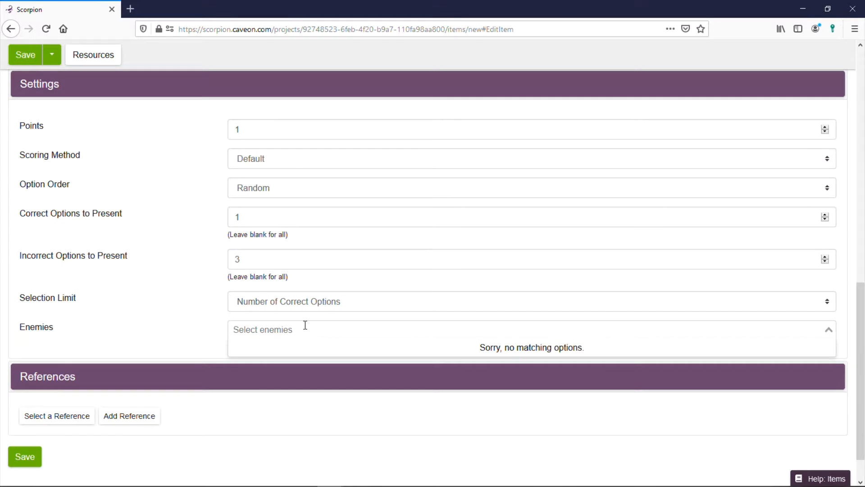
left_click(179, 270)
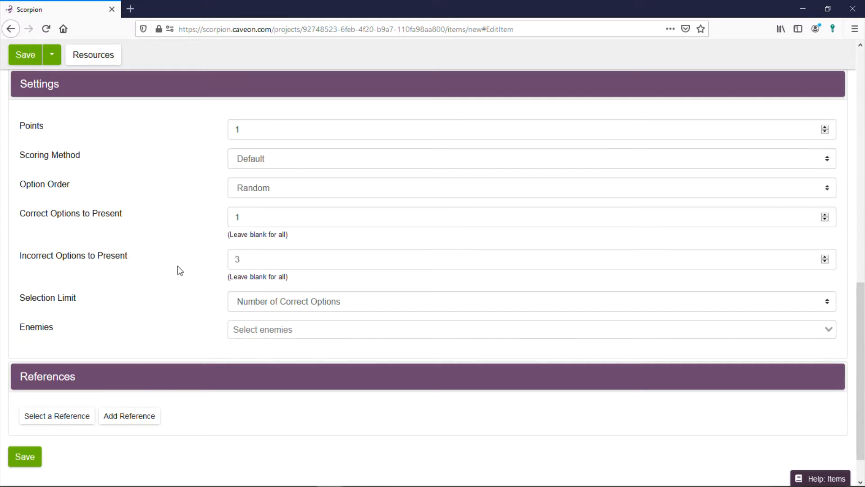
scroll(212, 237, "down", 2)
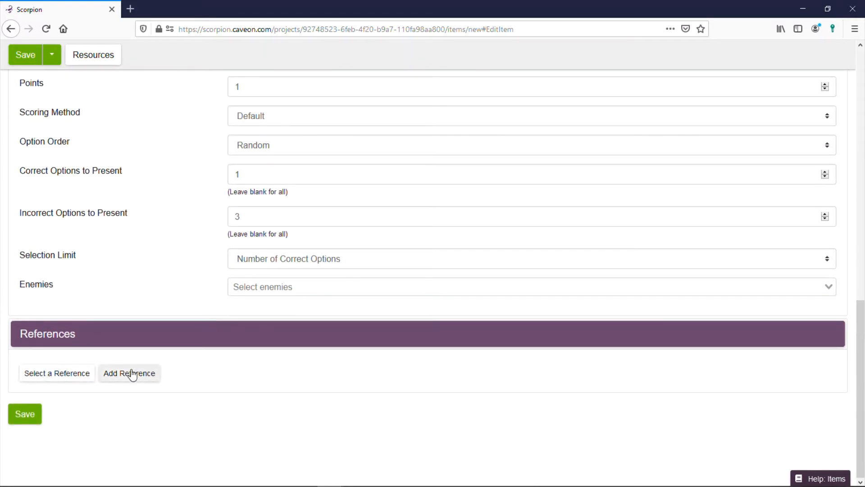
scroll(216, 228, "up", 12)
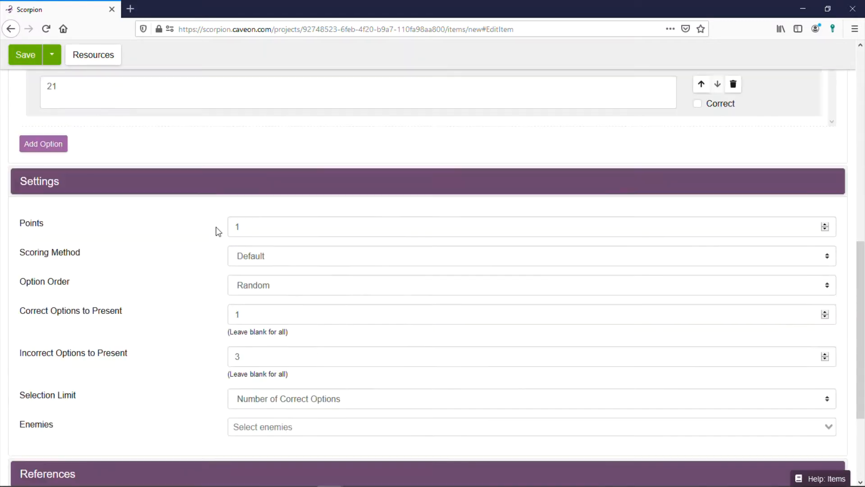
scroll(225, 351, "down", 12)
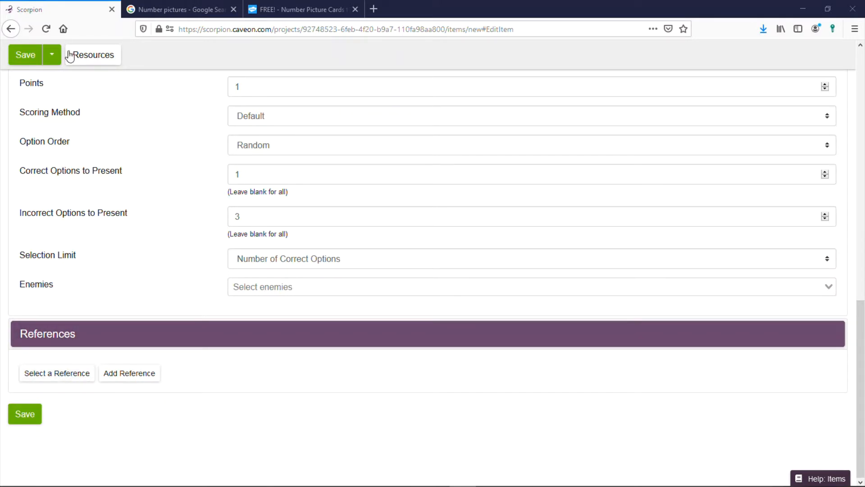
Step: Open the content resources from the item's References section, look at the shared content, and go to the files
left_click(156, 372)
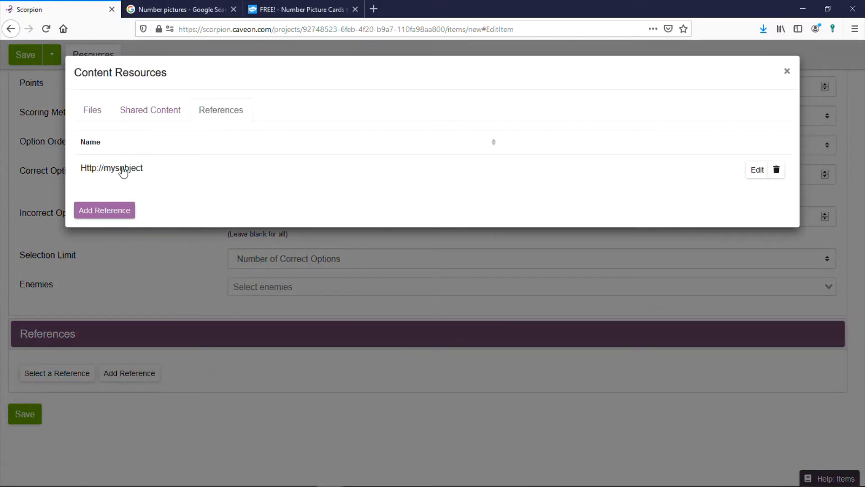
left_click(168, 118)
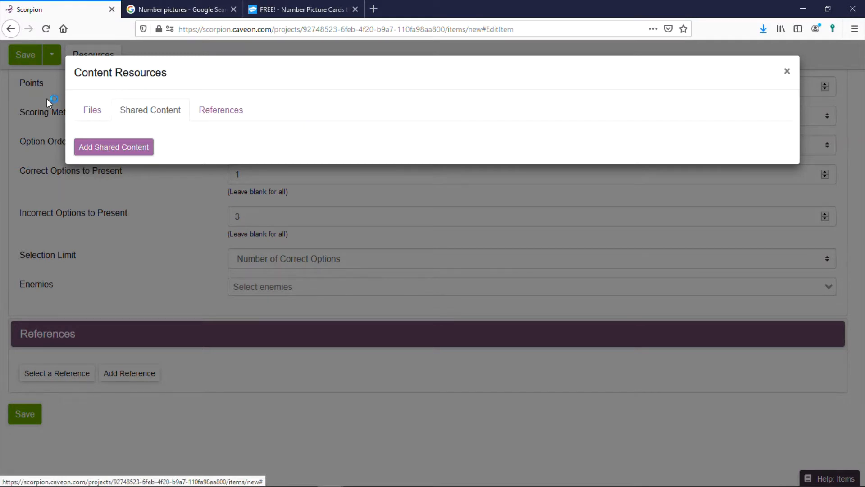
left_click(104, 112)
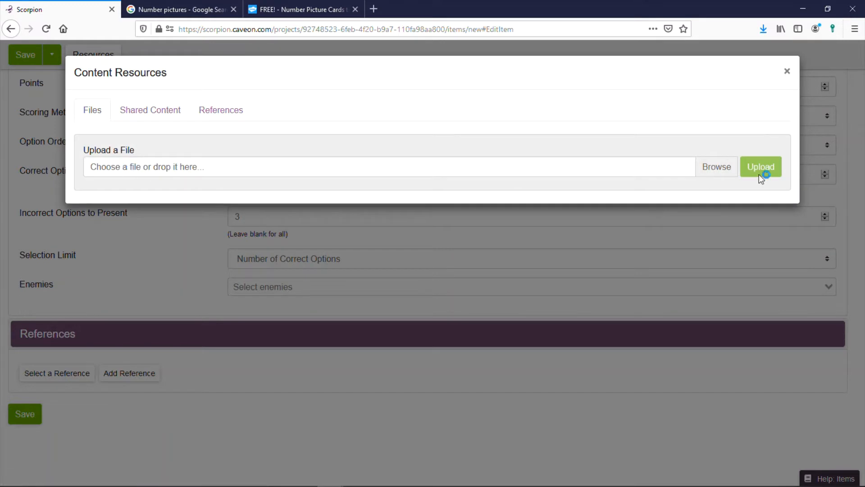
Step: Upload the image original-601007-1.jpg from the OneDrive Desktop folder to the content resource files
left_click(143, 170)
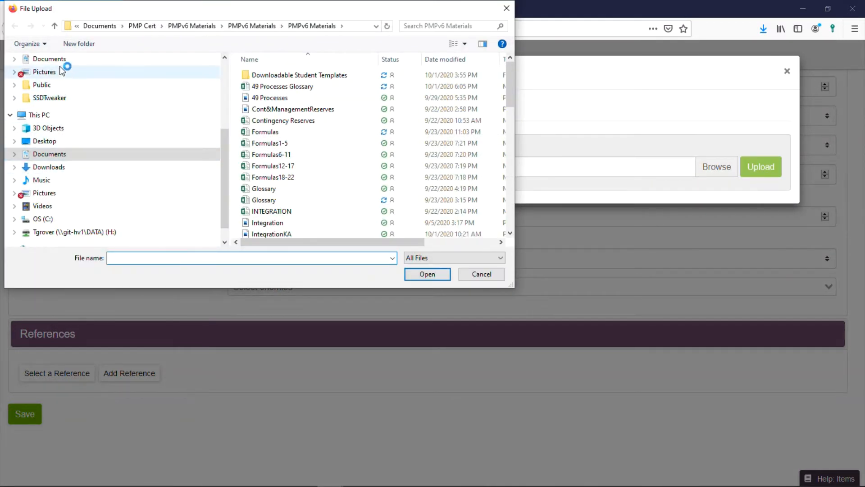
scroll(113, 113, "up", 1)
left_click(74, 75)
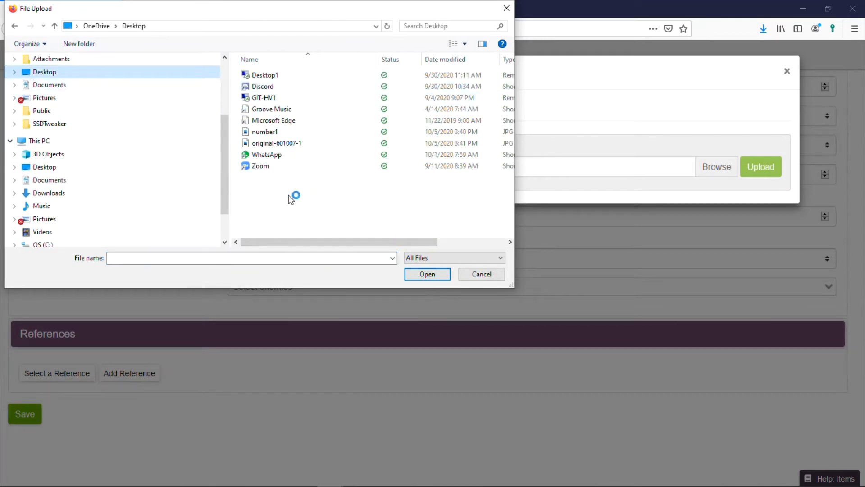
left_click(285, 132)
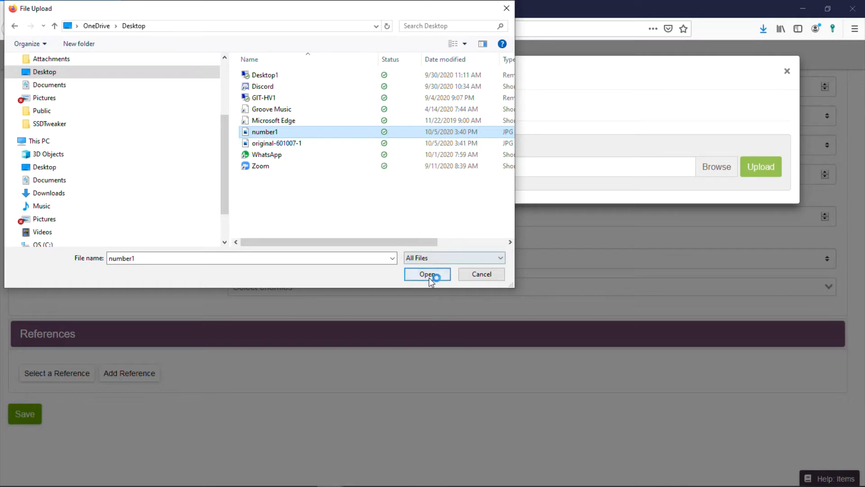
left_click(288, 143)
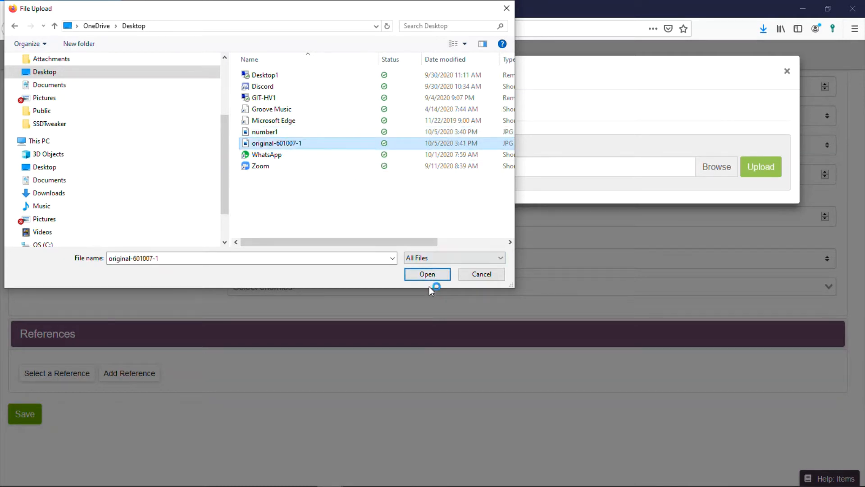
left_click(431, 274)
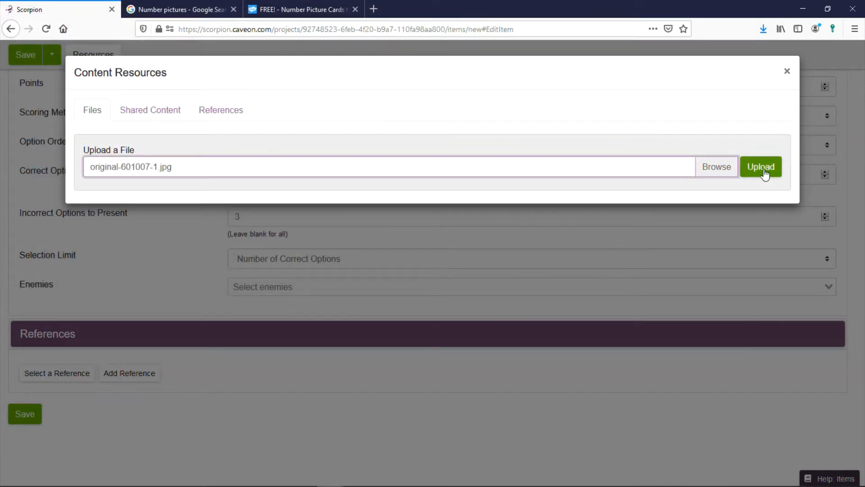
left_click(764, 170)
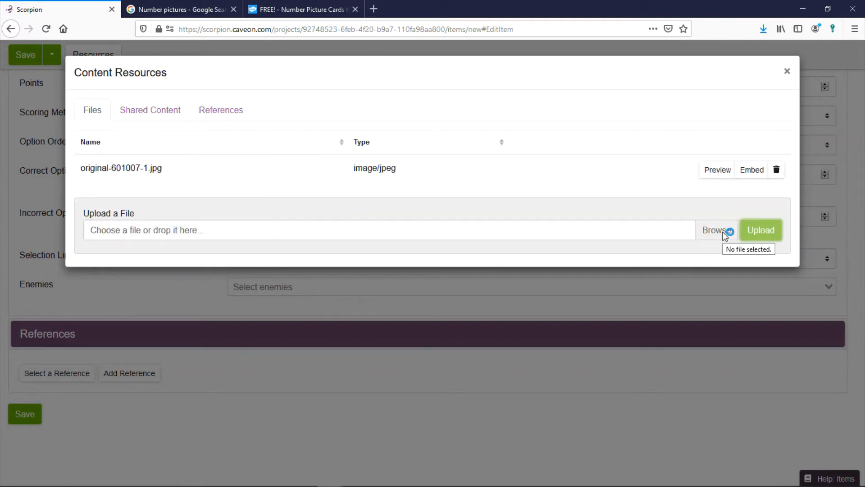
Step: Upload the image number1.jpg to the content resource files
left_click(725, 234)
double_click(284, 135)
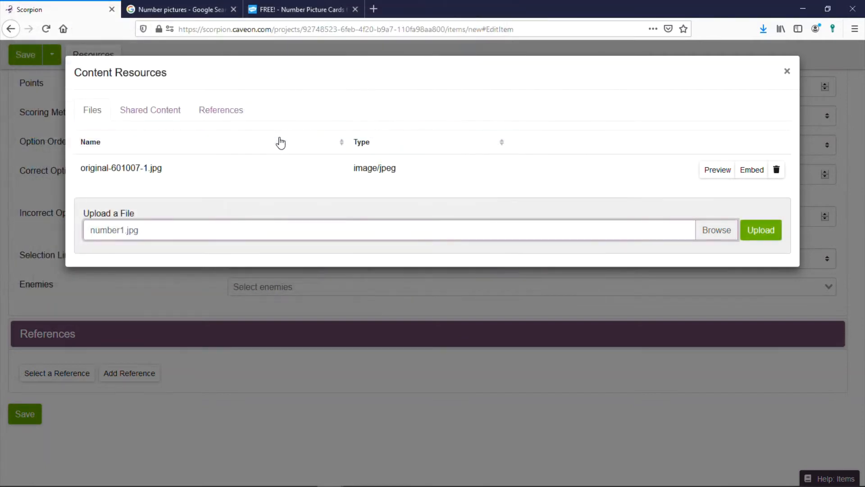
left_click(763, 234)
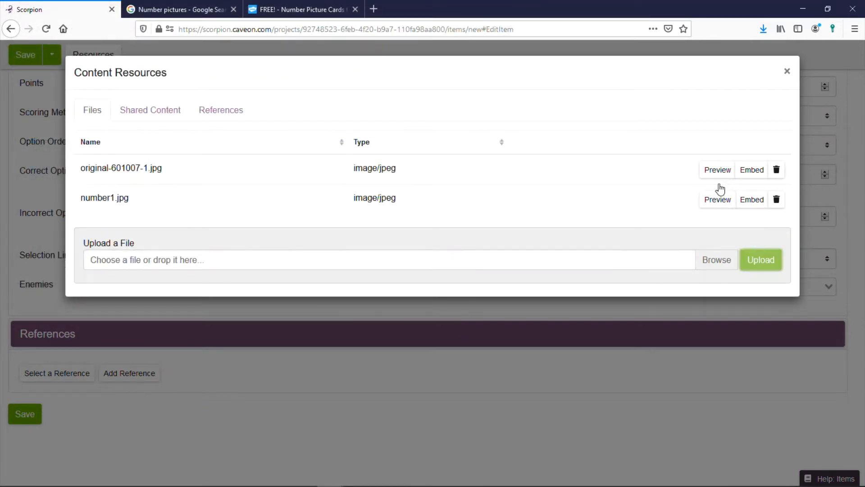
Step: Preview the uploaded images original-601007-1.jpg and number1.jpg, close the number pictures search page, and leave the content resources
left_click(717, 169)
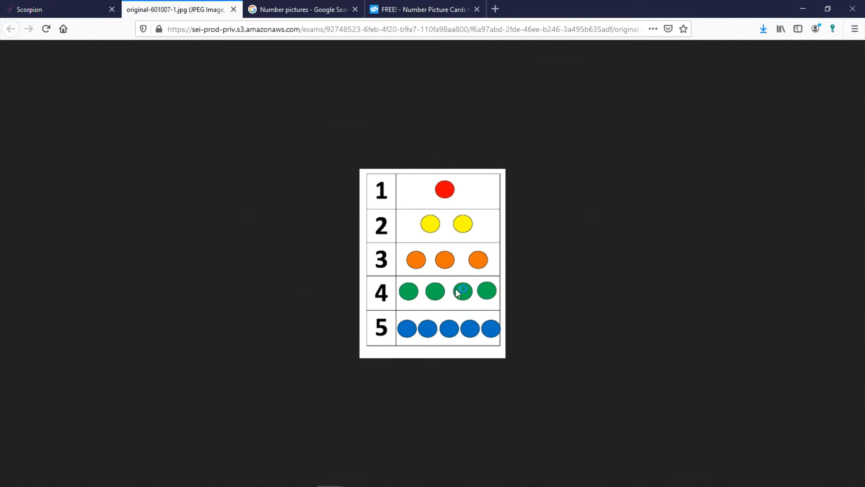
left_click(317, 17)
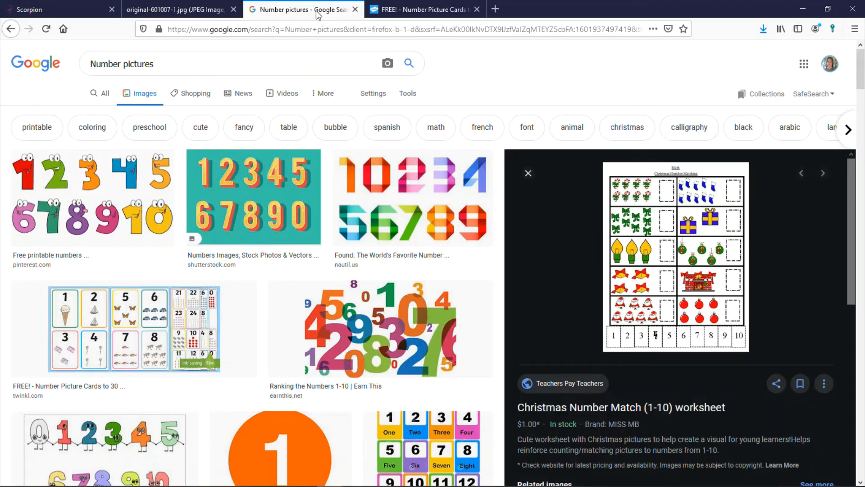
left_click(355, 10)
left_click(168, 10)
left_click(80, 10)
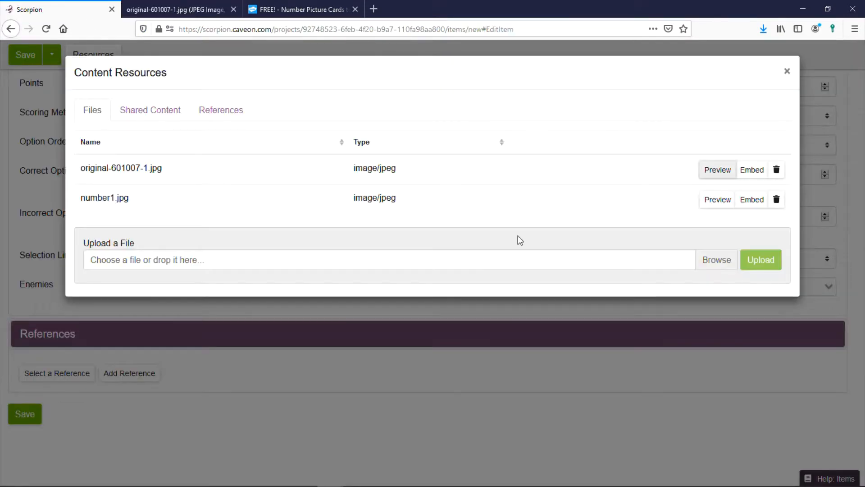
left_click(717, 199)
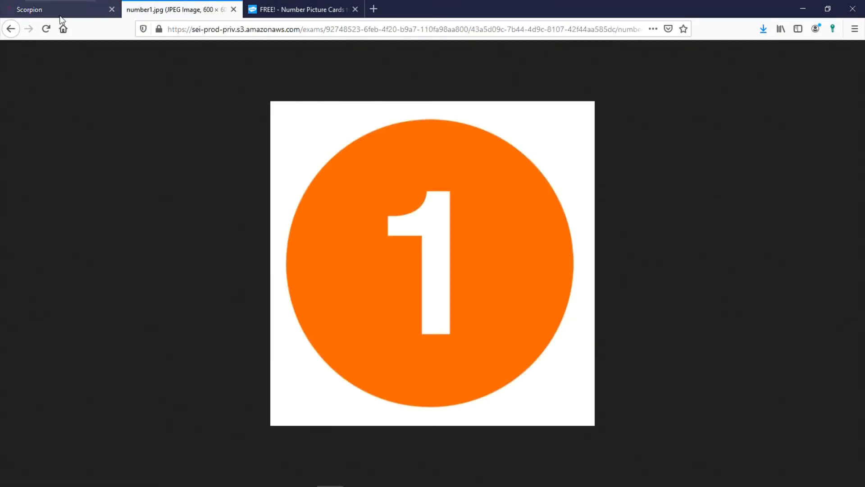
left_click(58, 13)
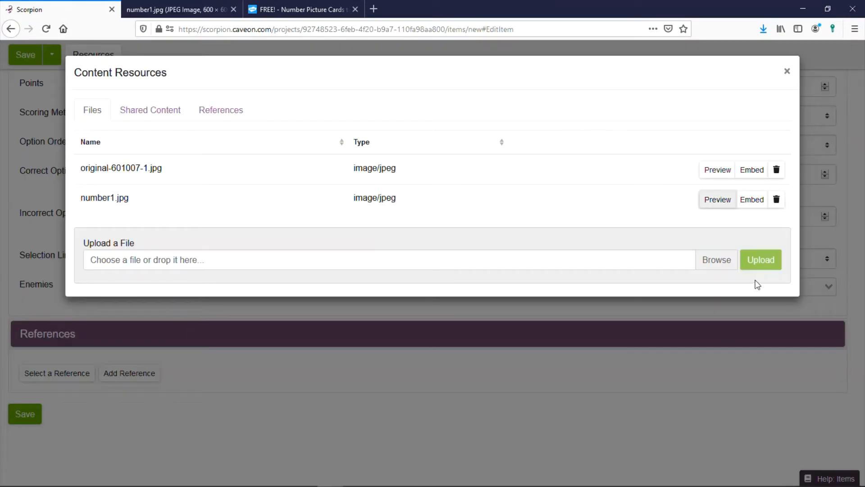
left_click(787, 72)
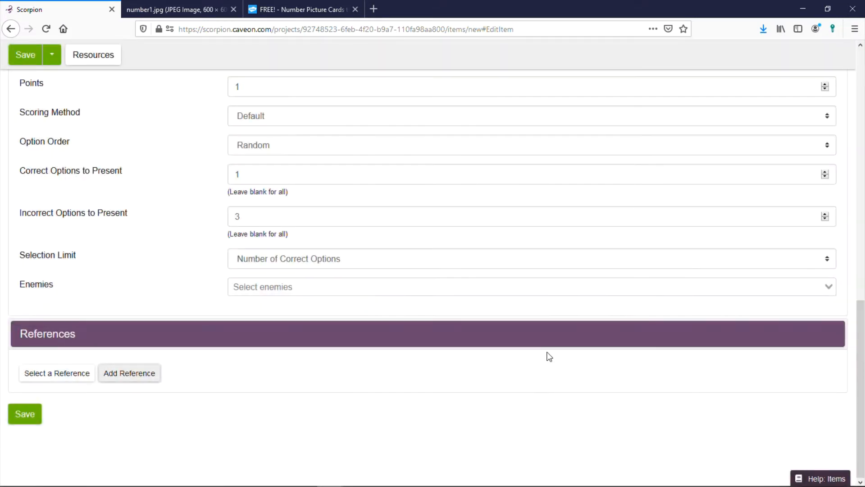
Step: Save the 7x7 multiple-choice item and return to the project's item list
scroll(540, 342, "up", 15)
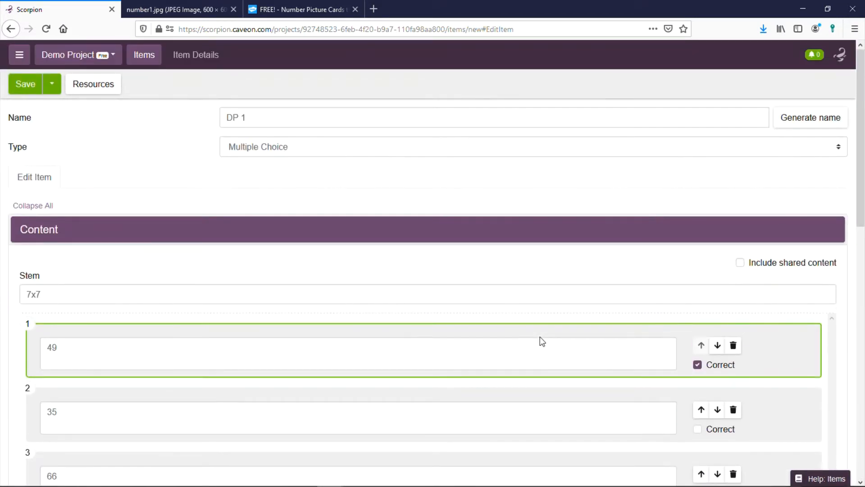
left_click(25, 83)
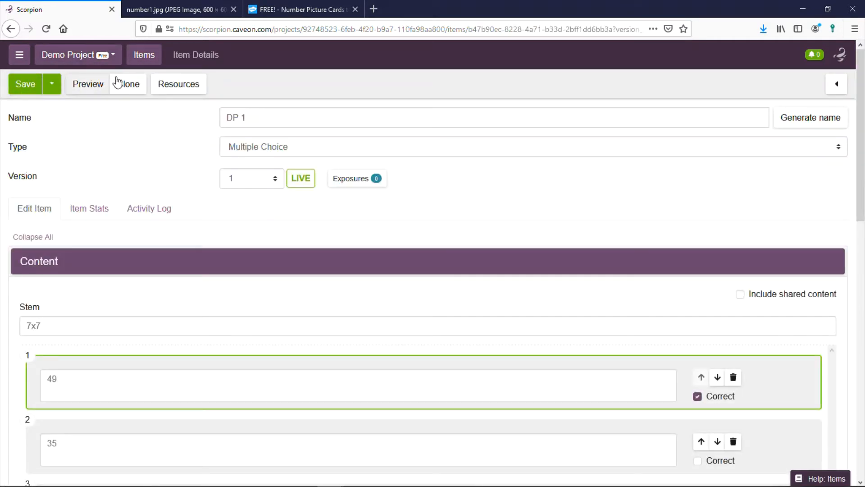
left_click(137, 60)
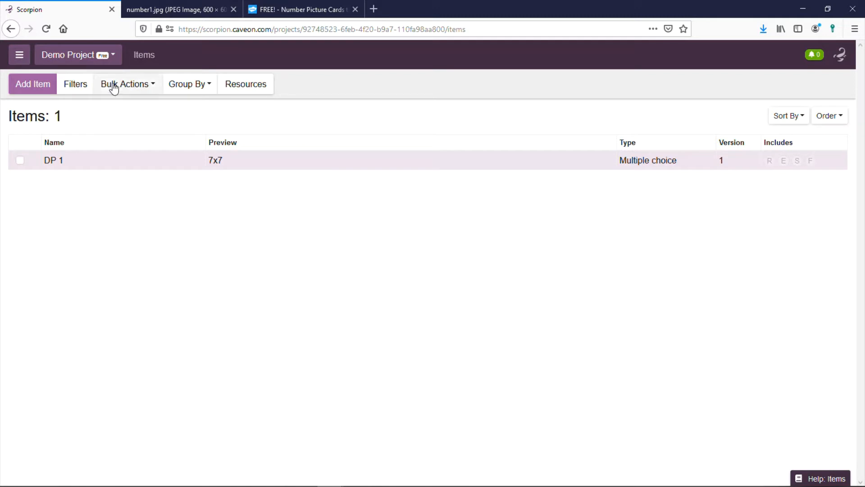
Step: Add a new item with a generated name and set its type to Discrete Option
left_click(33, 86)
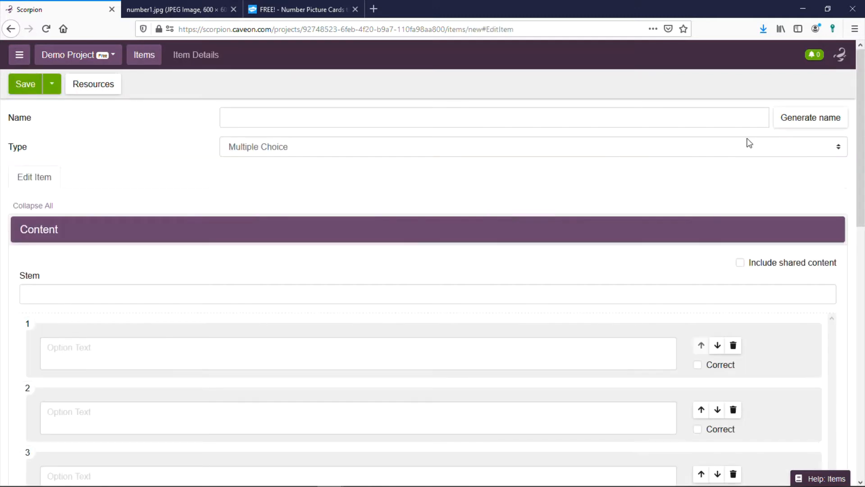
left_click(809, 120)
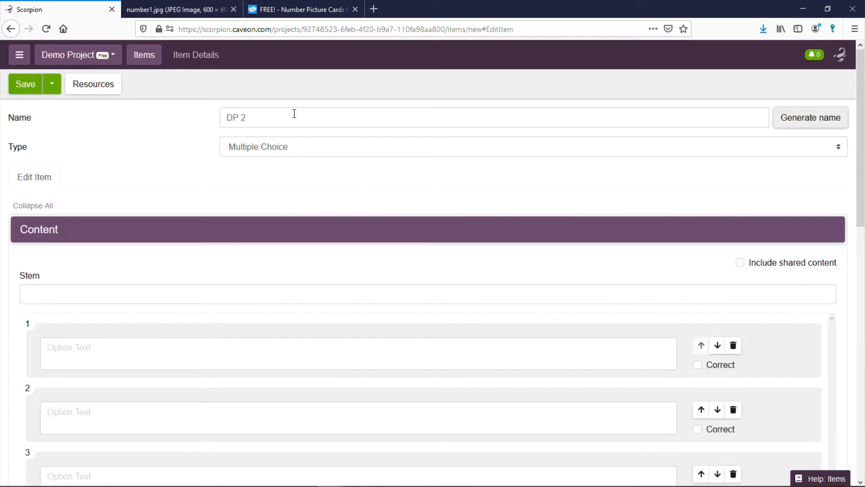
left_click(344, 152)
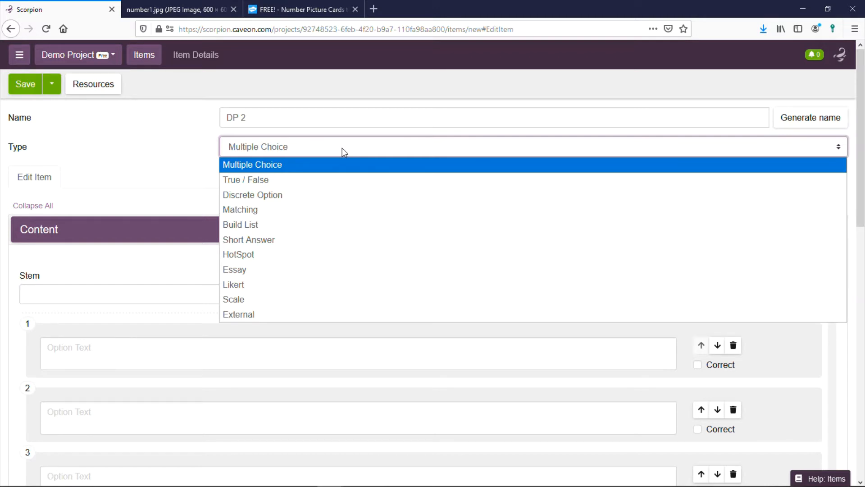
left_click(256, 195)
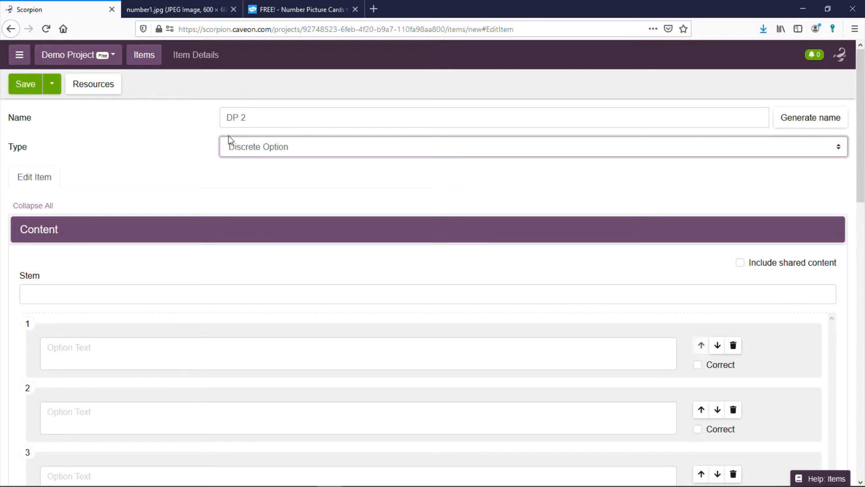
Step: Copy the Smart Embed code of number1.jpg from the content resources and paste it into the item's stem
left_click(106, 295)
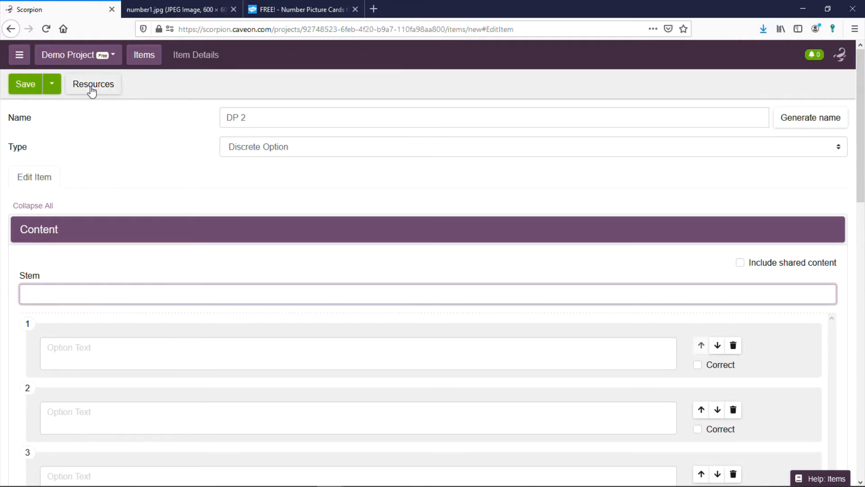
left_click(104, 83)
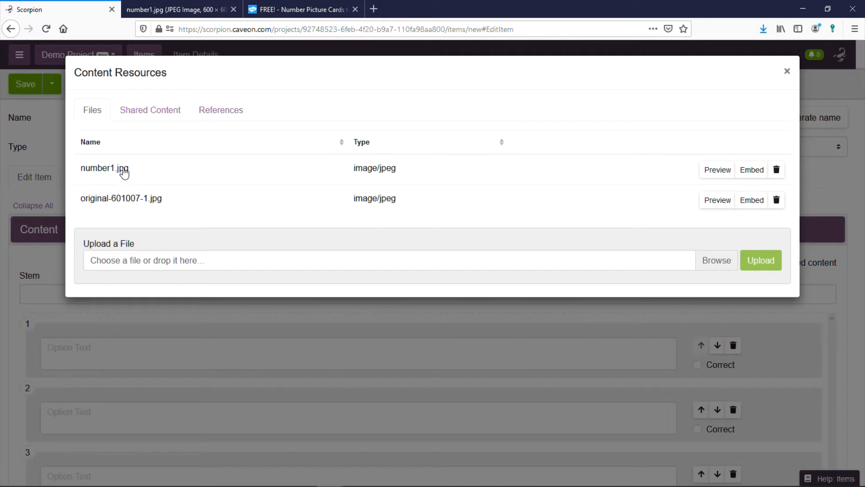
left_click(753, 170)
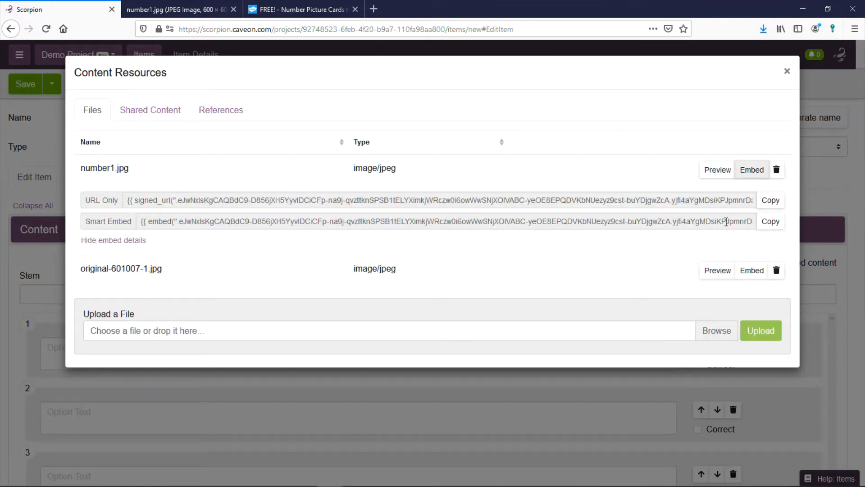
left_click(770, 221)
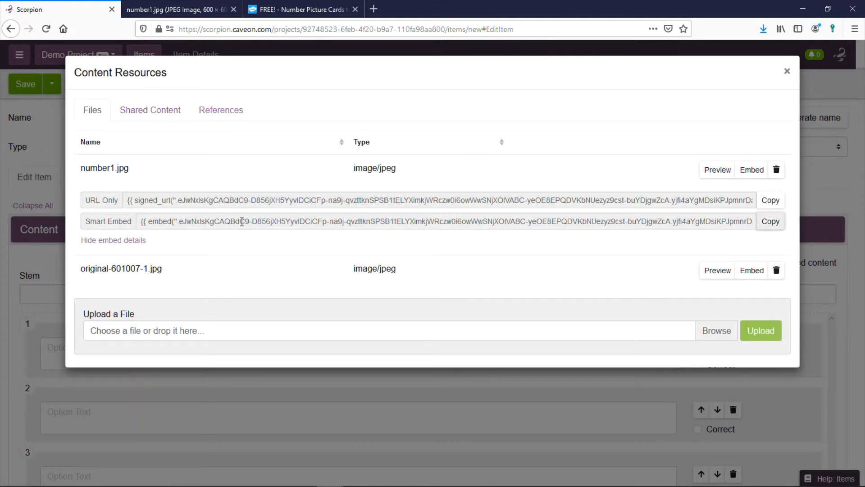
left_click(788, 73)
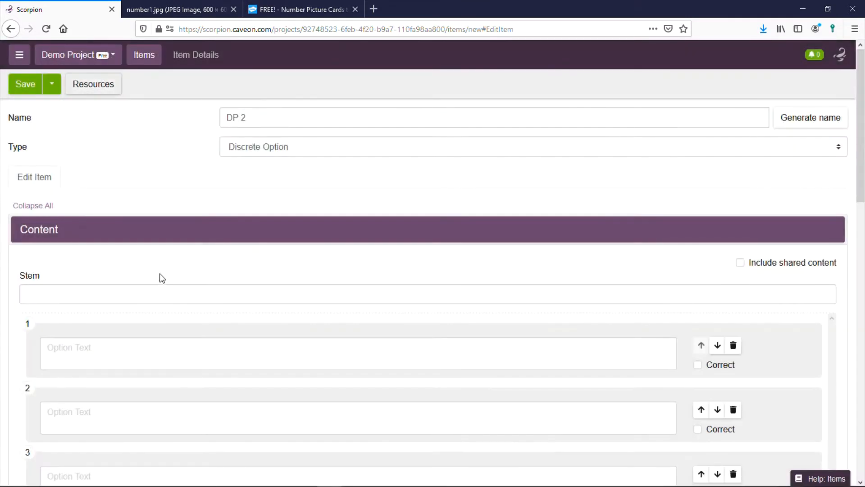
right_click(149, 291)
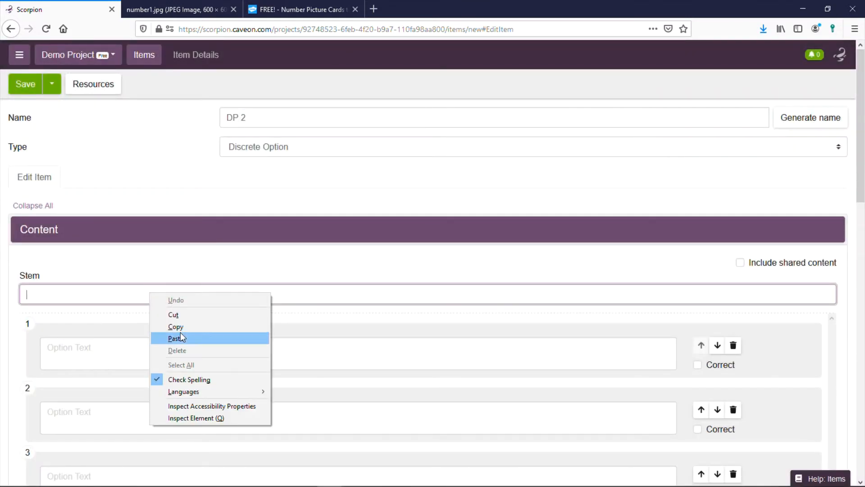
left_click(166, 333)
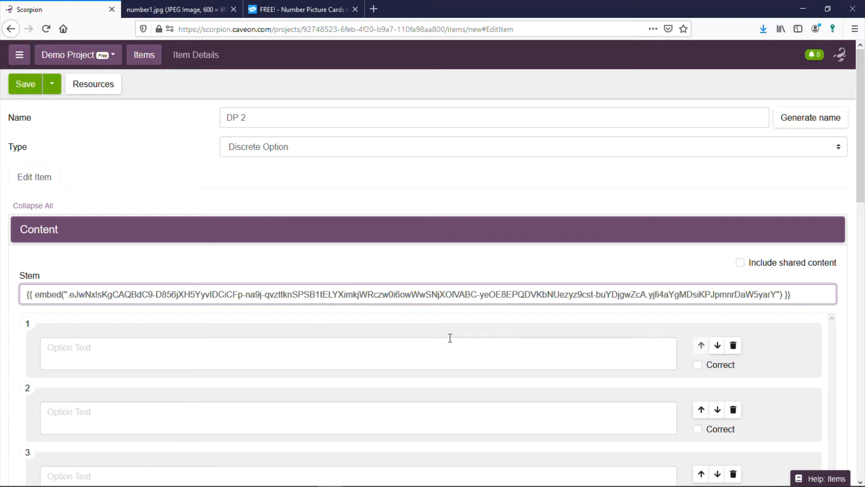
Step: Add the question "What color is the circle" on a new line below the embed code in the stem
type("Wh")
key("BackSpace")
key("BackSpace")
key("BackSpace")
key("Return")
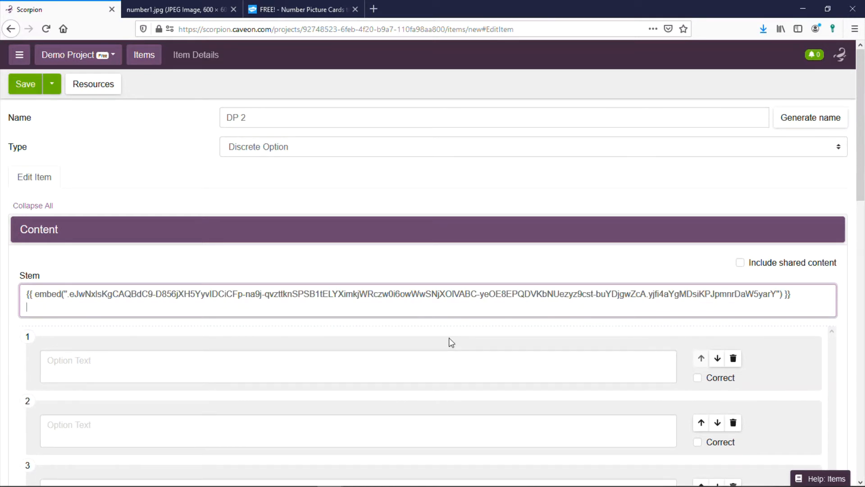
type("What color is the circle")
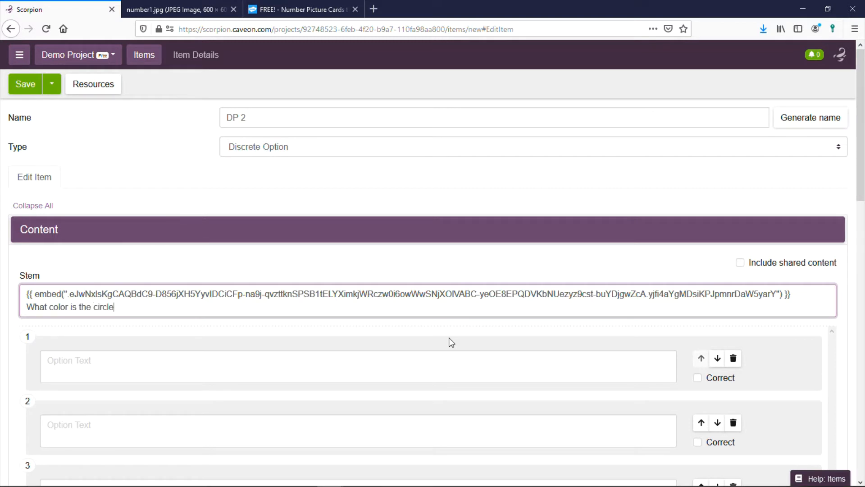
Step: Fill the four answer options with Orange, Blue, Yellow and Green, and mark Orange as correct
left_click(410, 375)
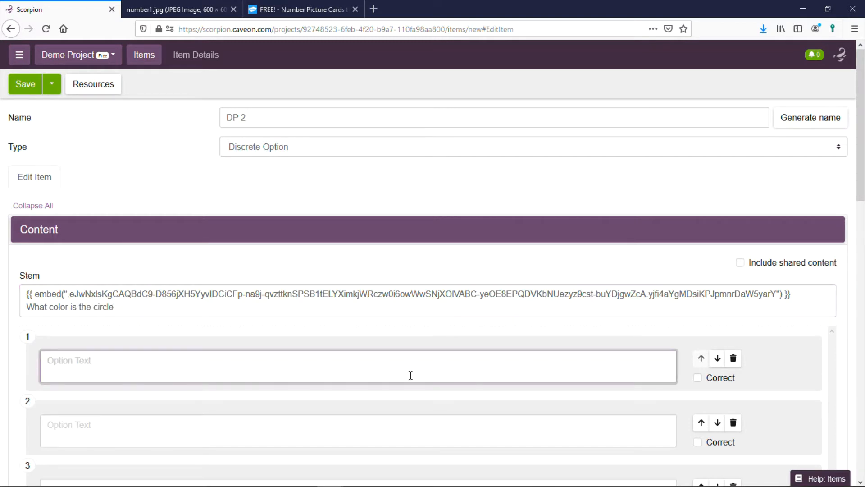
type("Orange")
left_click(385, 443)
type("Ble")
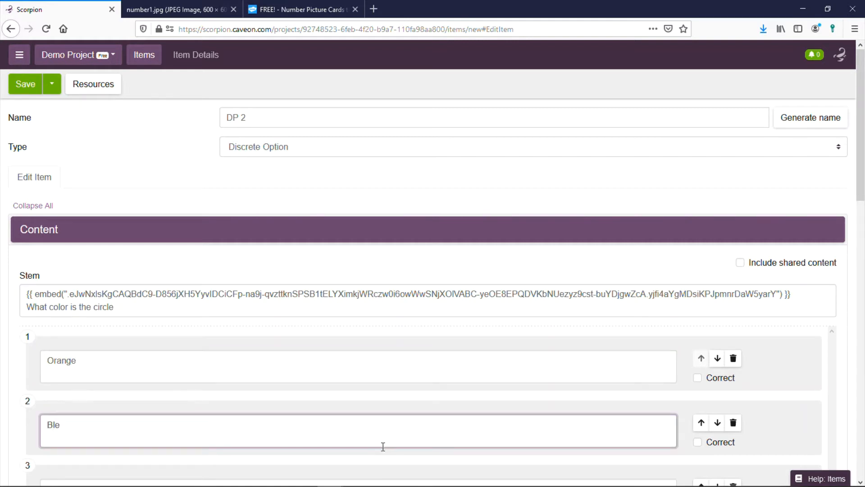
key("BackSpace")
type("ue")
scroll(383, 446, "down", 3)
left_click(228, 337)
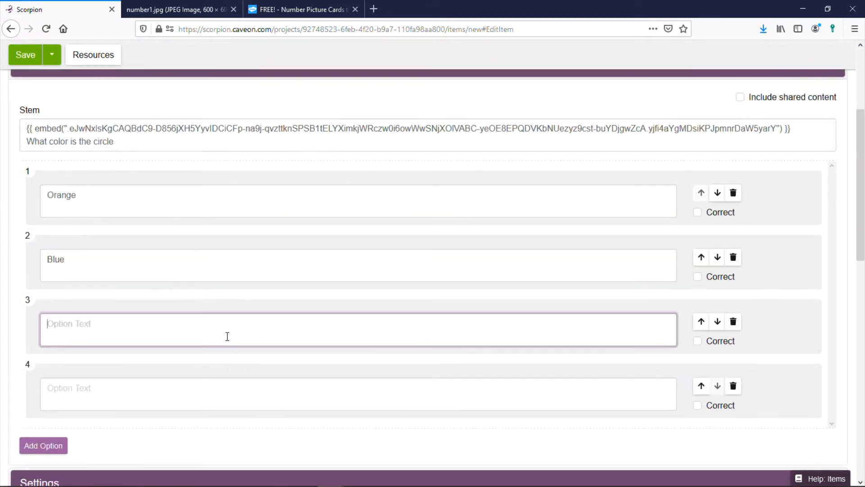
type("Yellow")
left_click(242, 388)
type("Green")
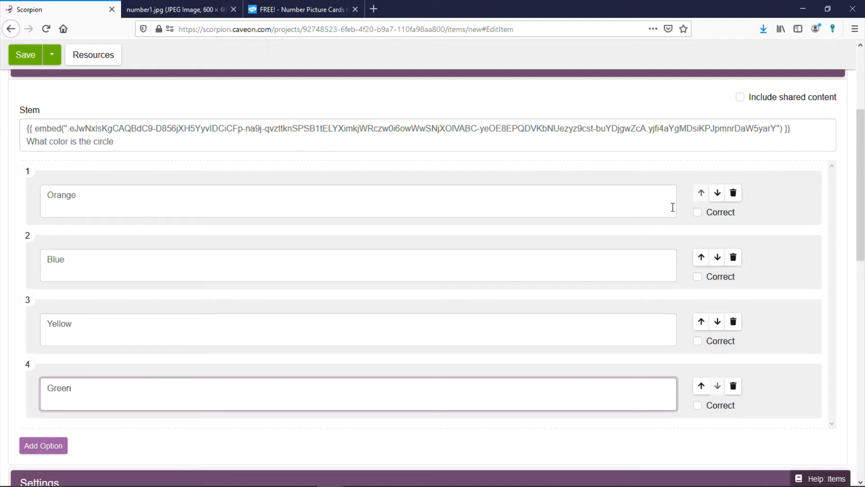
left_click(697, 211)
Step: Review the discrete option settings, and add a fifth answer option reading Pink
scroll(563, 220, "down", 5)
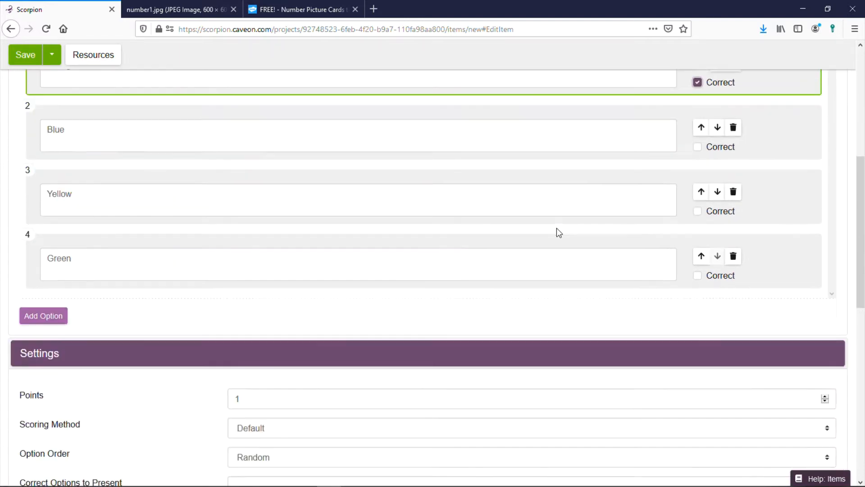
scroll(556, 228, "down", 3)
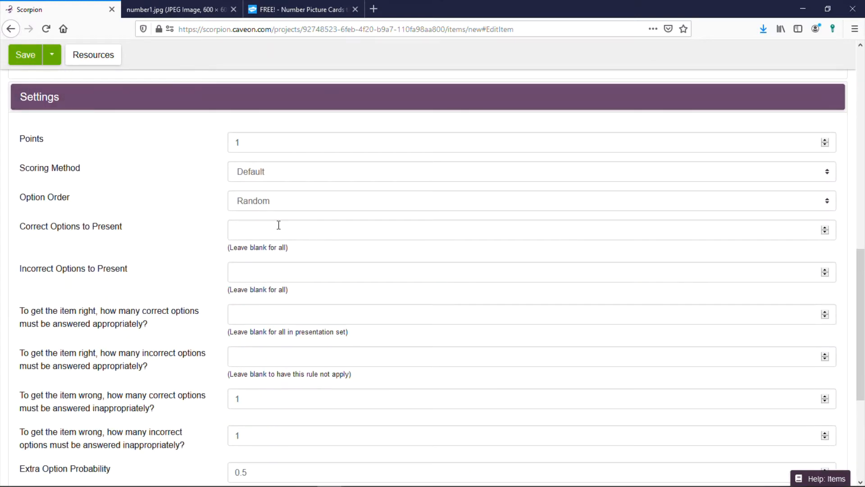
scroll(286, 208, "up", 3)
scroll(226, 198, "down", 3)
scroll(158, 228, "up", 8)
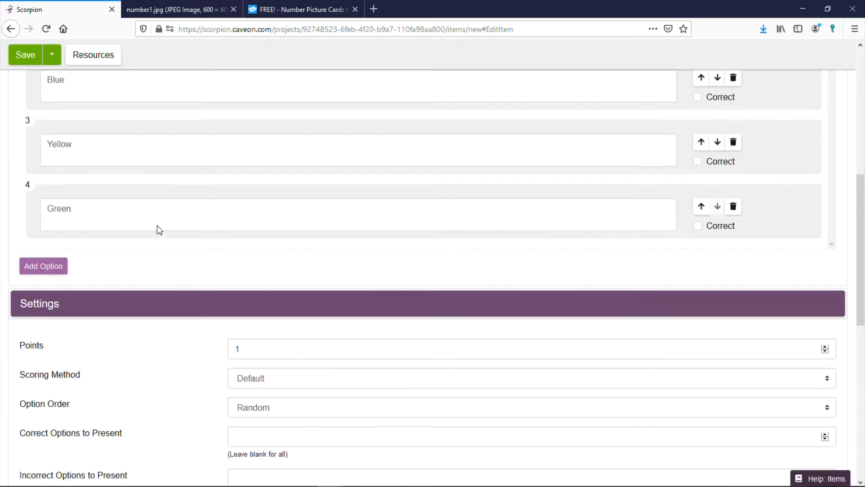
scroll(159, 212, "down", 2)
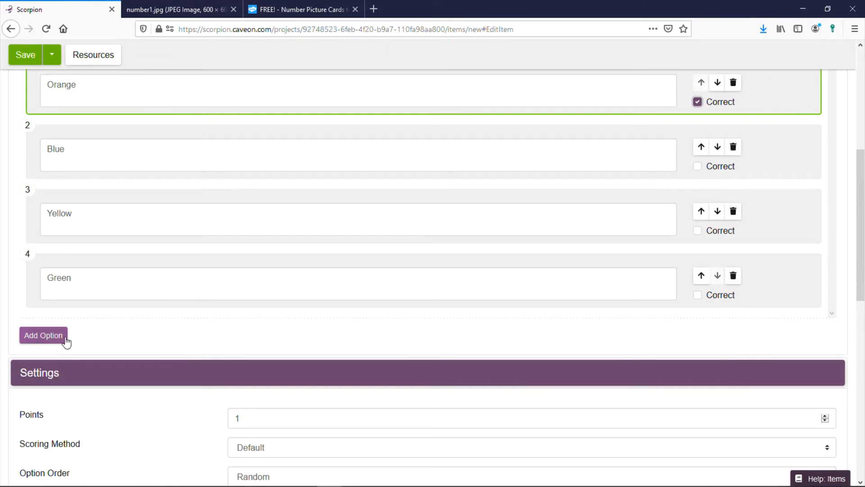
left_click(64, 339)
left_click(93, 348)
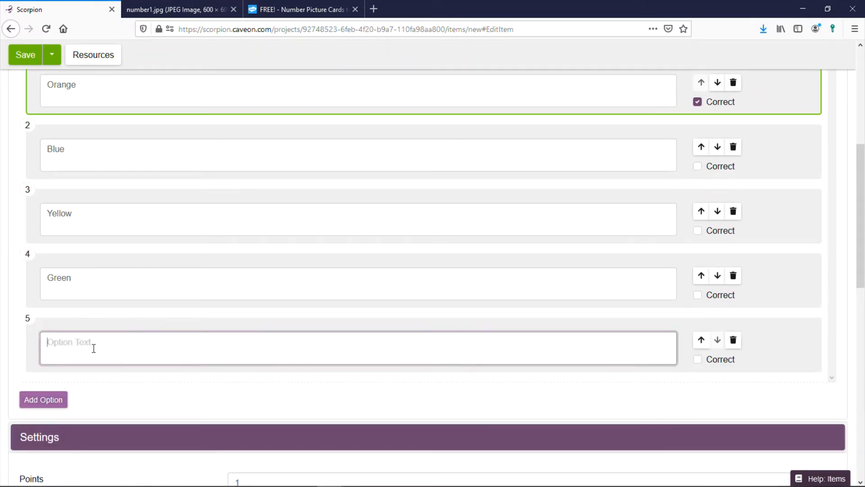
type("P")
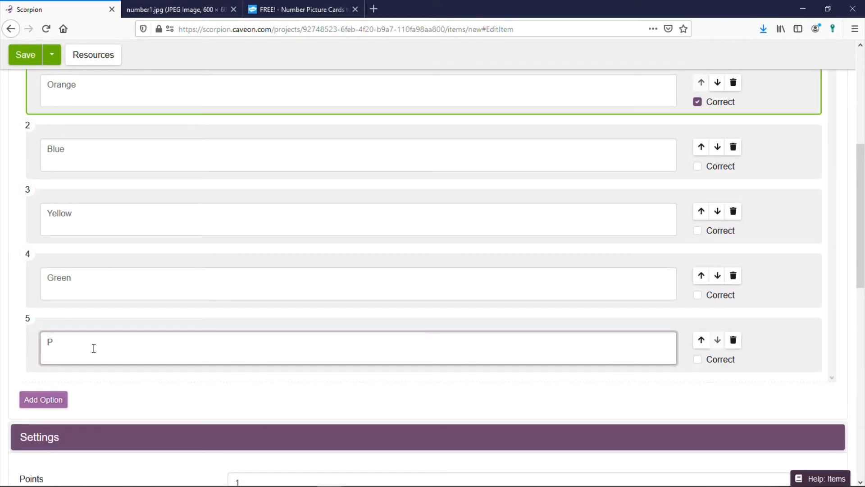
type("ink")
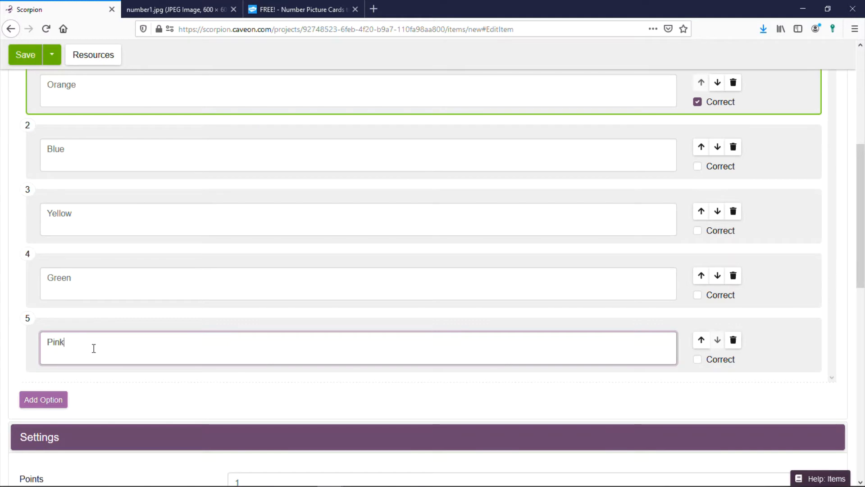
Step: Add a sixth answer option reading Purple below the Pink option
left_click(35, 405)
left_click(78, 391)
type("Brown")
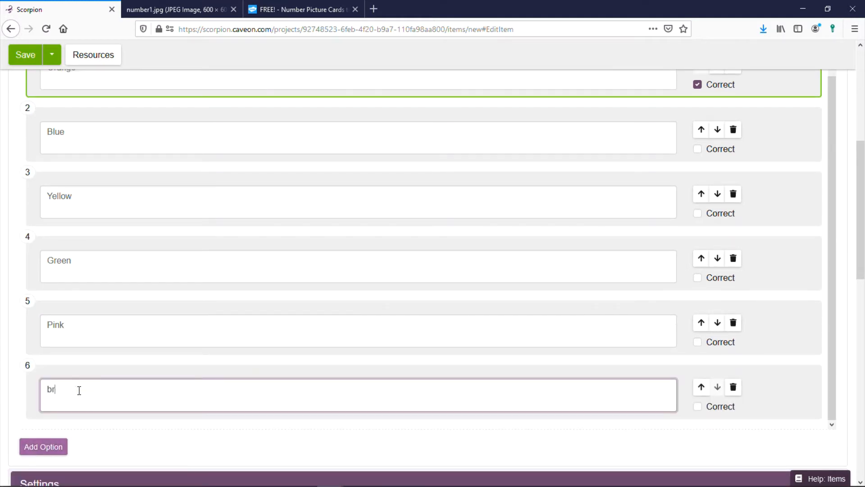
key("BackSpace")
key("BackSpace")
key("BackSpace")
key("BackSpace")
key("BackSpace")
type("Purple")
left_click(257, 345)
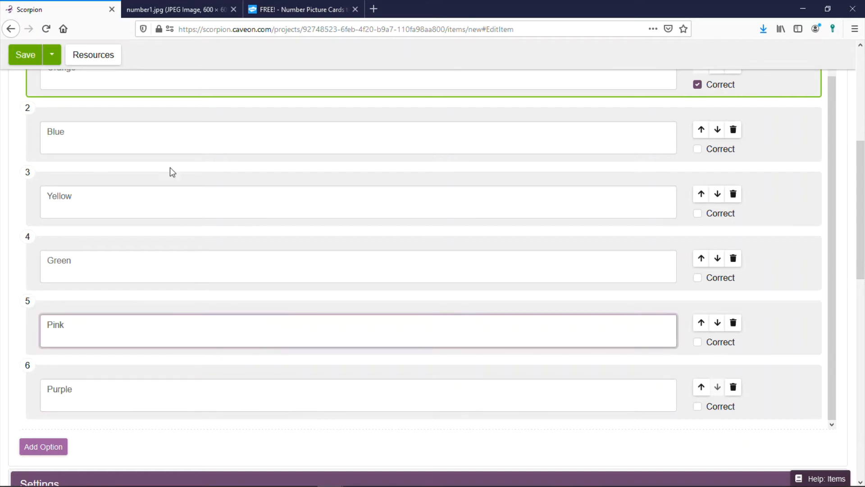
Step: Set Correct Options to Present to 1 and Incorrect Options to Present to 3 in the item's settings
scroll(188, 185, "up", 1)
scroll(191, 276, "down", 7)
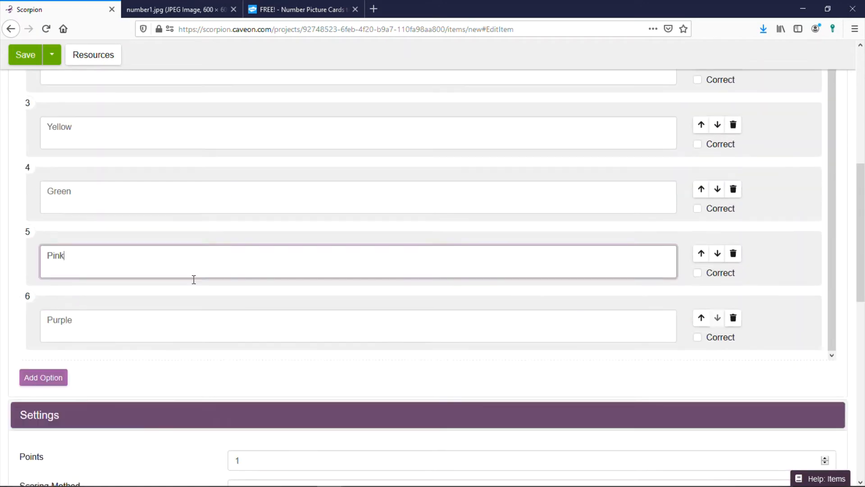
scroll(310, 315, "down", 1)
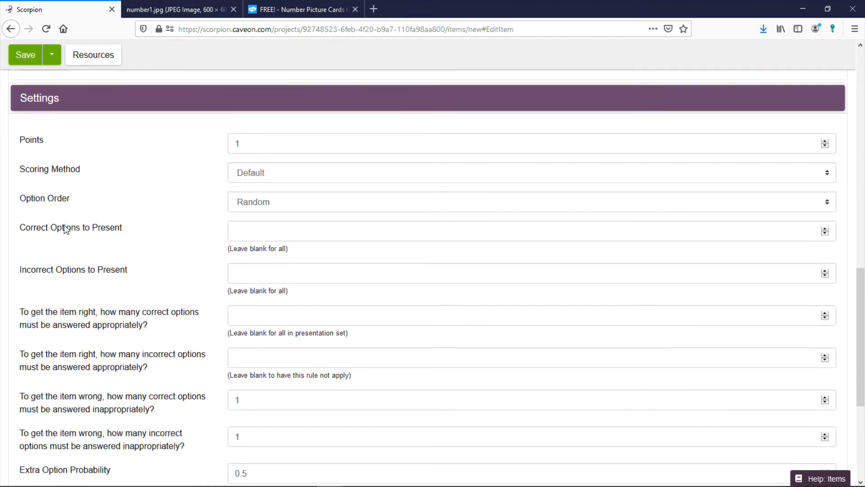
left_click(267, 230)
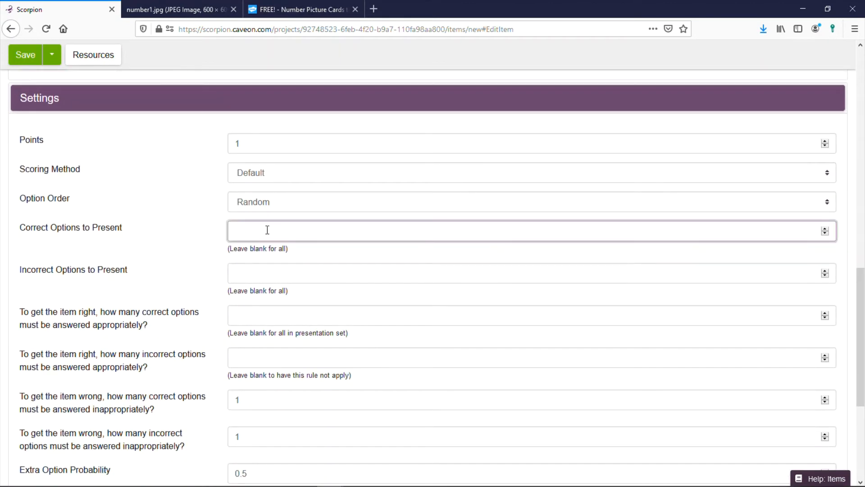
left_click(275, 269)
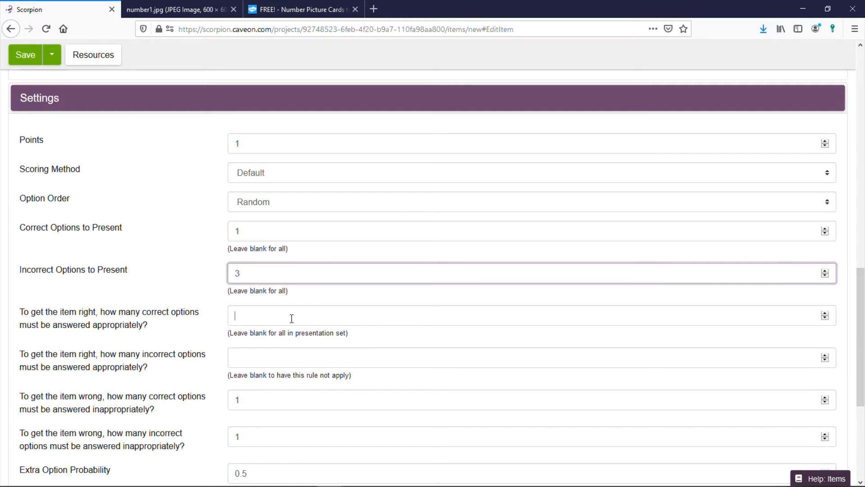
Step: Set the rules for getting the item right to 1 correct option and 0 incorrect options answered appropriately
scroll(291, 318, "down", 2)
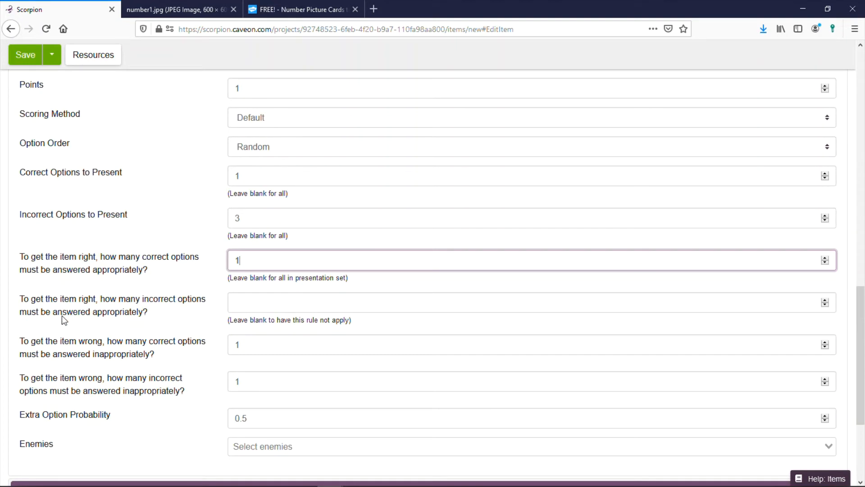
left_click(288, 303)
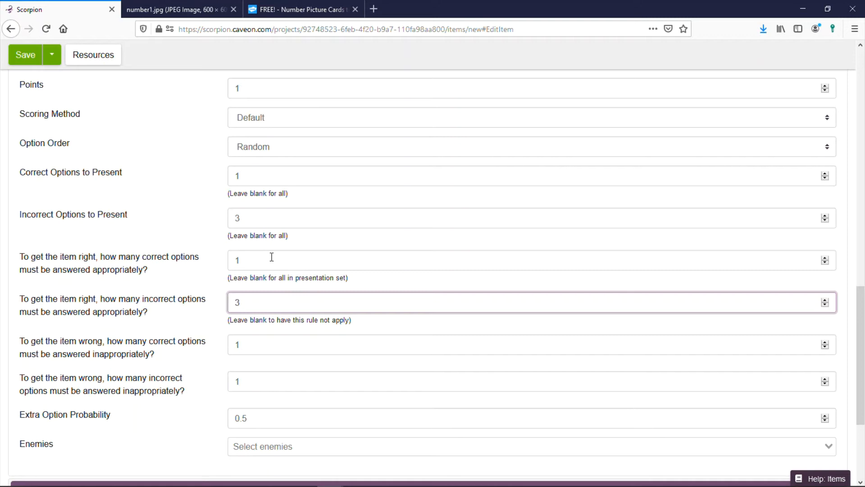
left_click(271, 257)
left_click(288, 299)
left_click(296, 345)
left_click(293, 383)
Step: Try an Extra Option Probability of 0.3, return it to 0.5, and view the items available as enemies
left_click(302, 422)
key("BackSpace")
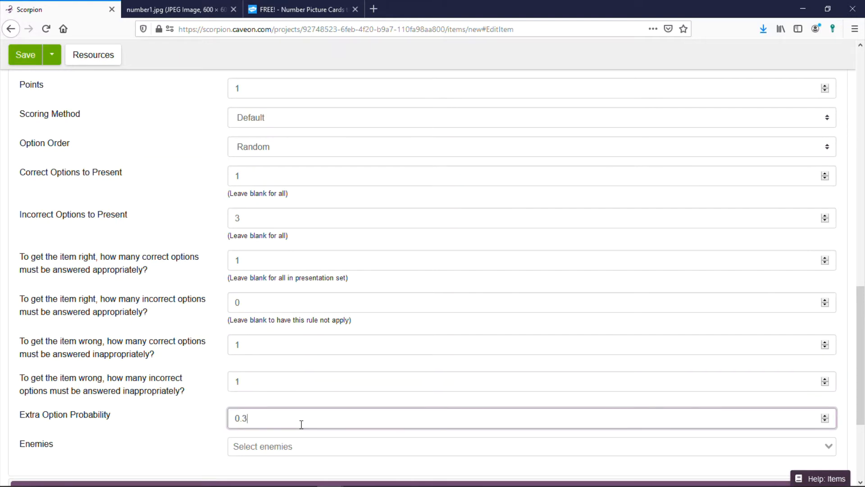
type("3")
left_click(401, 449)
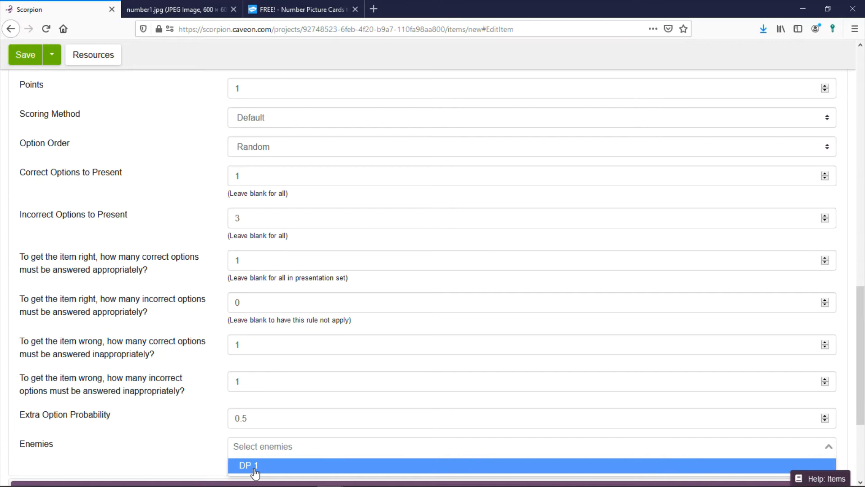
left_click(145, 440)
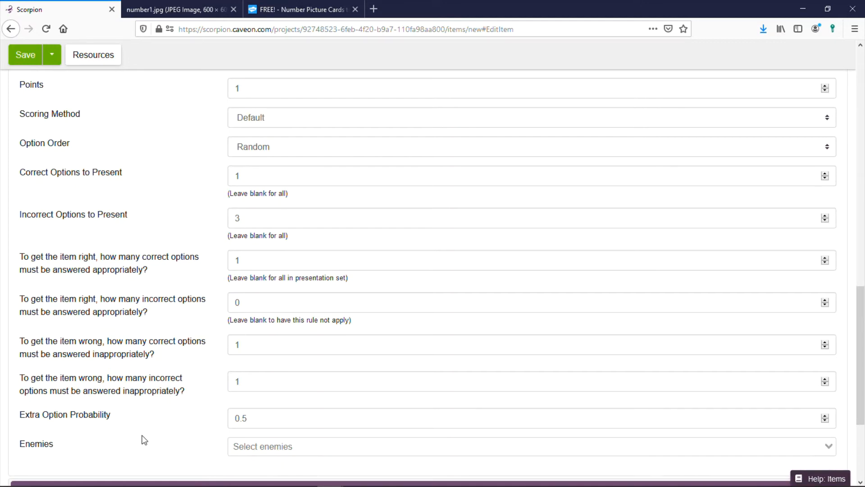
Step: Review the completed Discrete Option form and save the item
scroll(145, 440, "down", 4)
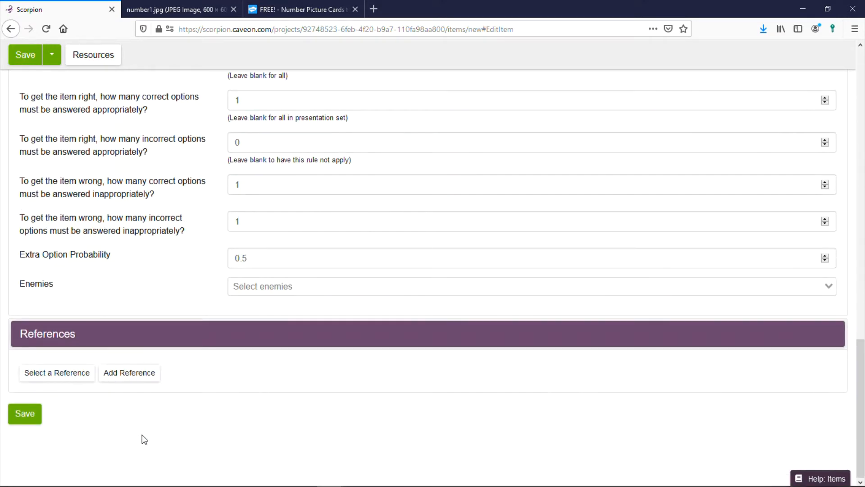
scroll(144, 440, "up", 20)
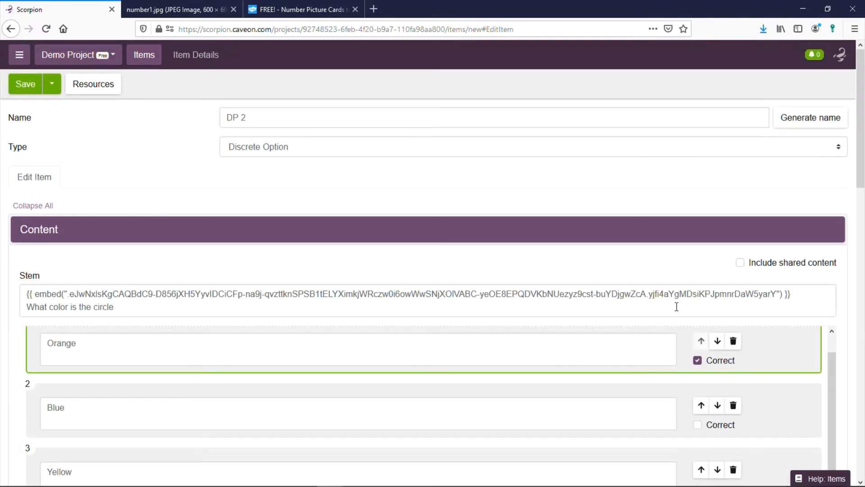
scroll(183, 265, "down", 4)
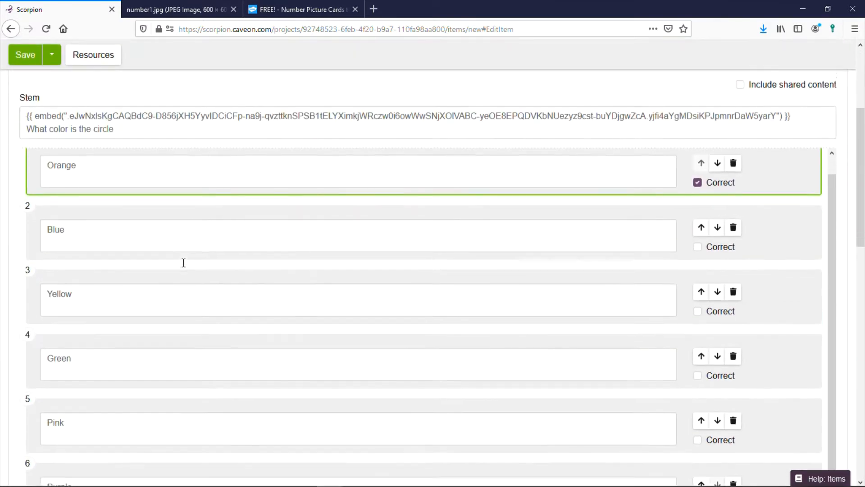
scroll(184, 263, "up", 4)
left_click(25, 83)
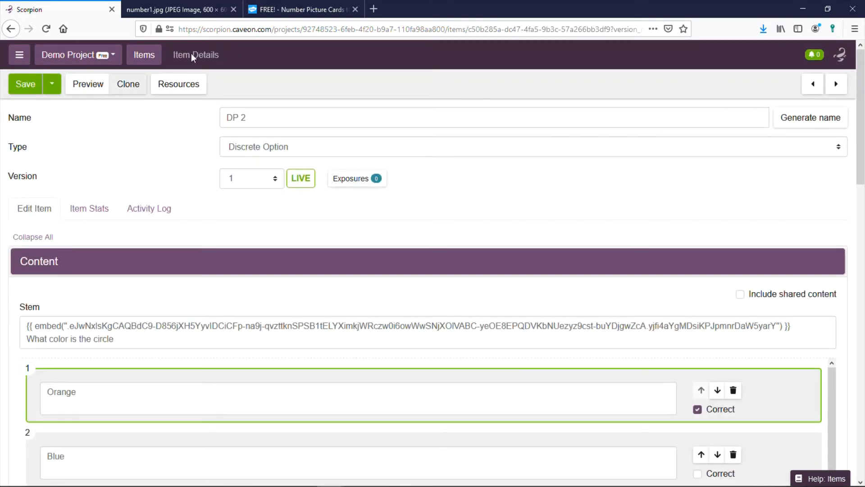
Step: Preview the saved item, answer Yes to Orange and No to the extra option, and close the preview
left_click(99, 89)
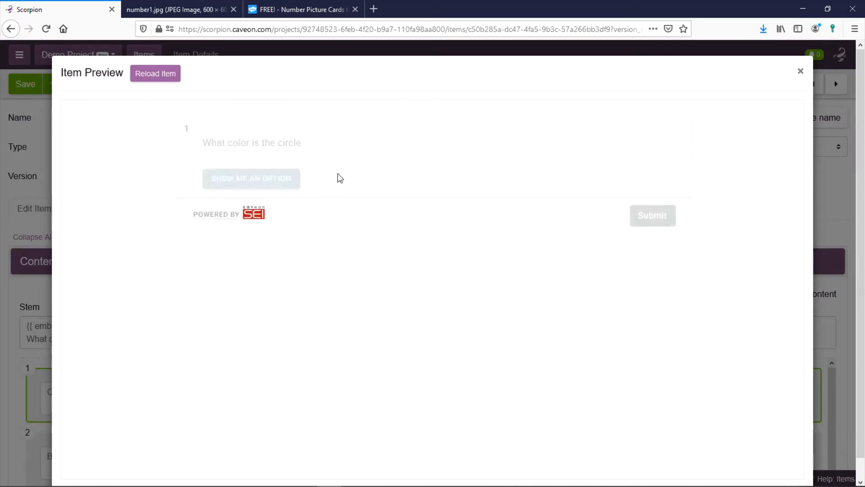
scroll(353, 296, "down", 4)
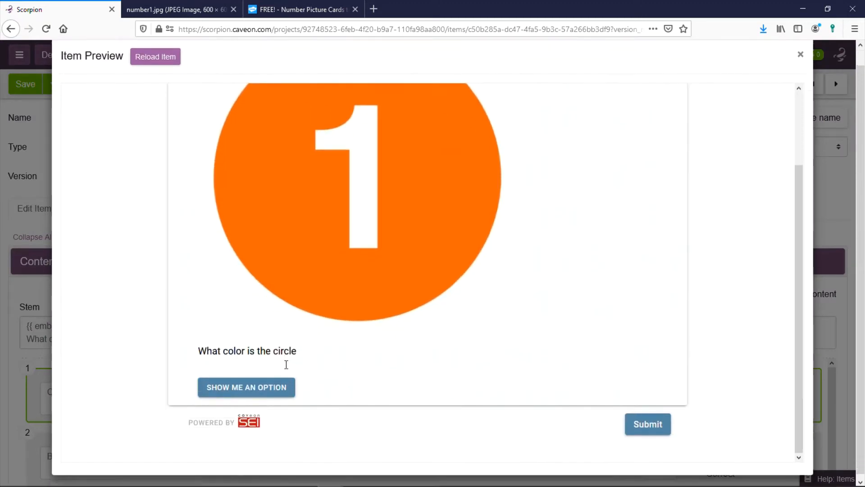
left_click(276, 386)
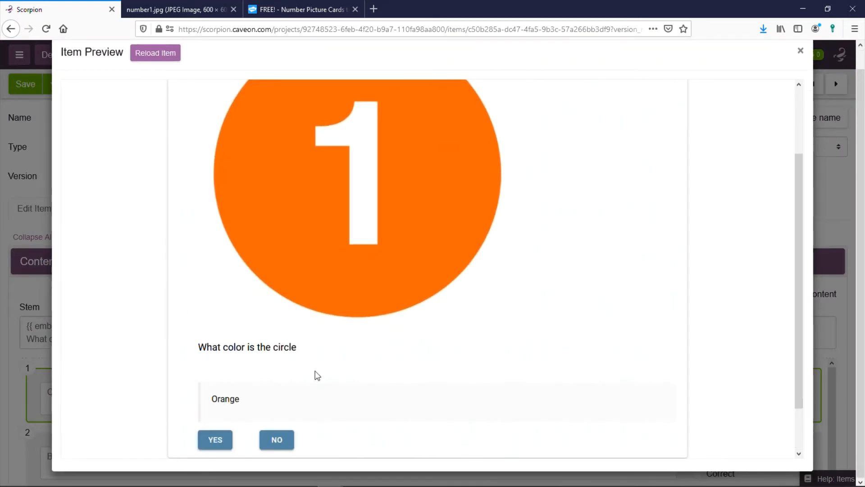
left_click(216, 441)
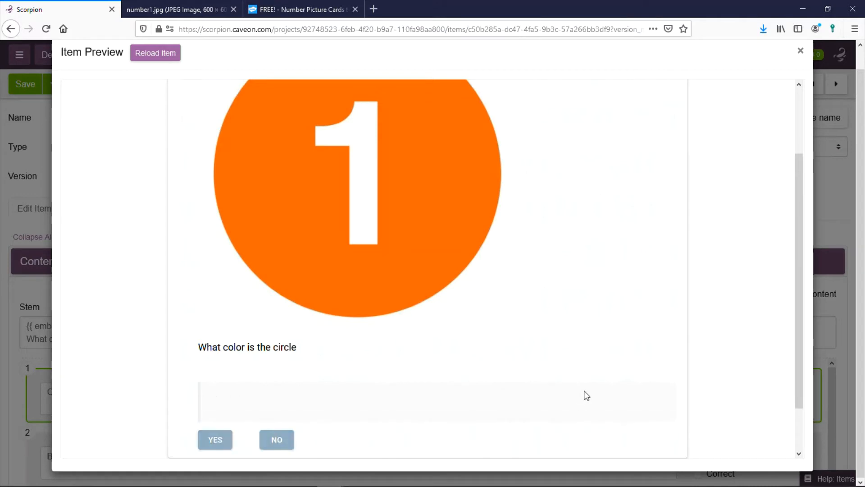
left_click(276, 440)
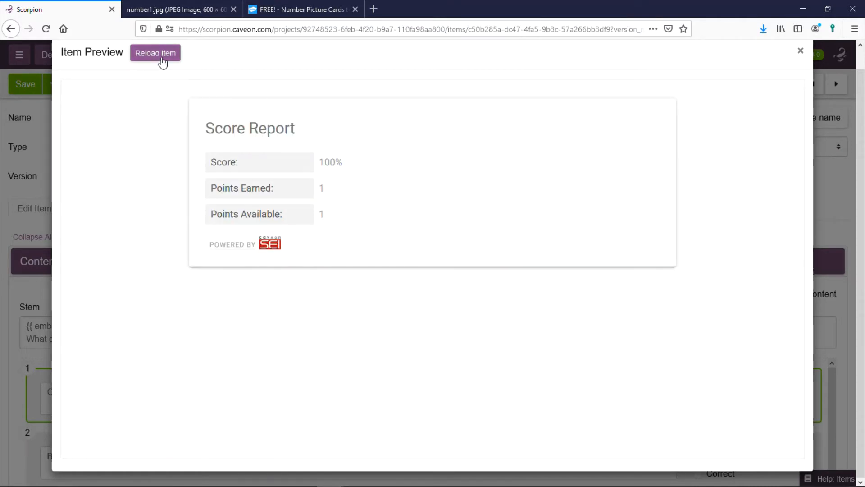
left_click(807, 51)
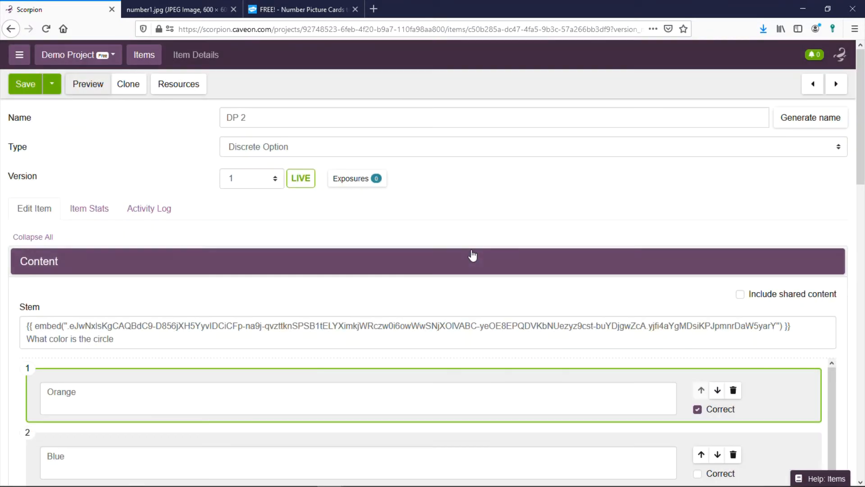
Step: Review the item's settings, then preview it again, answering No to Green and Yes to the following option, and close the preview
scroll(472, 251, "down", 10)
scroll(472, 249, "down", 4)
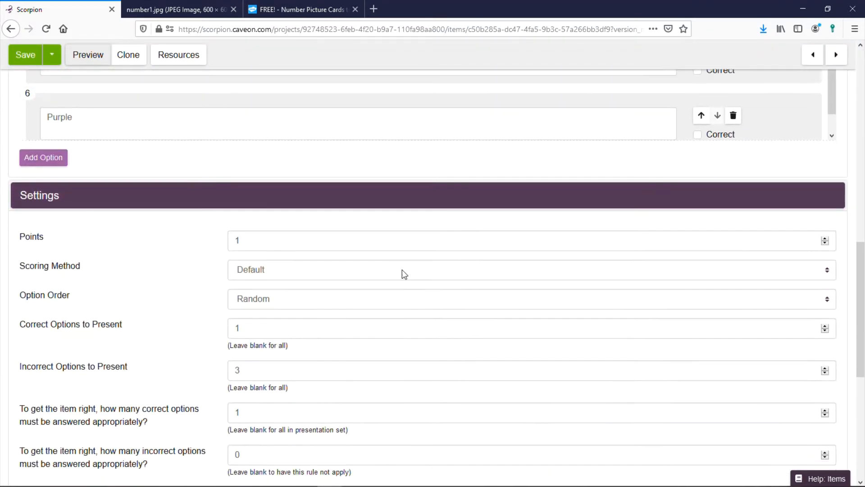
scroll(432, 261, "down", 6)
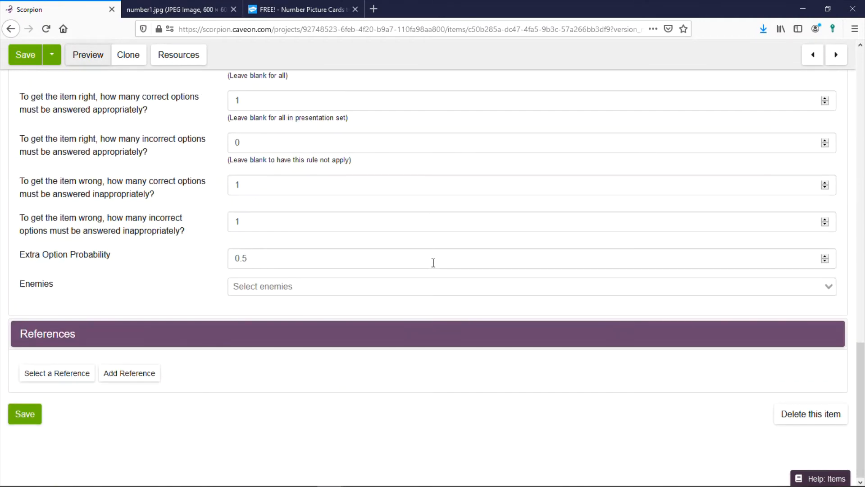
scroll(434, 263, "up", 20)
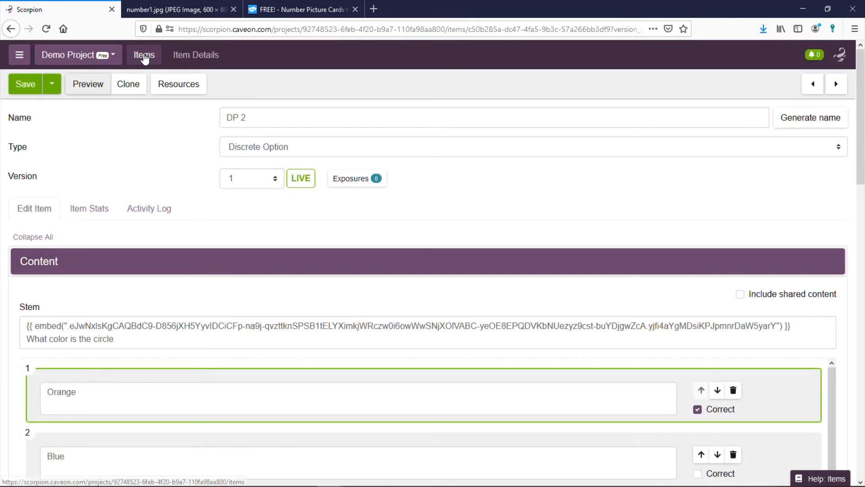
left_click(87, 83)
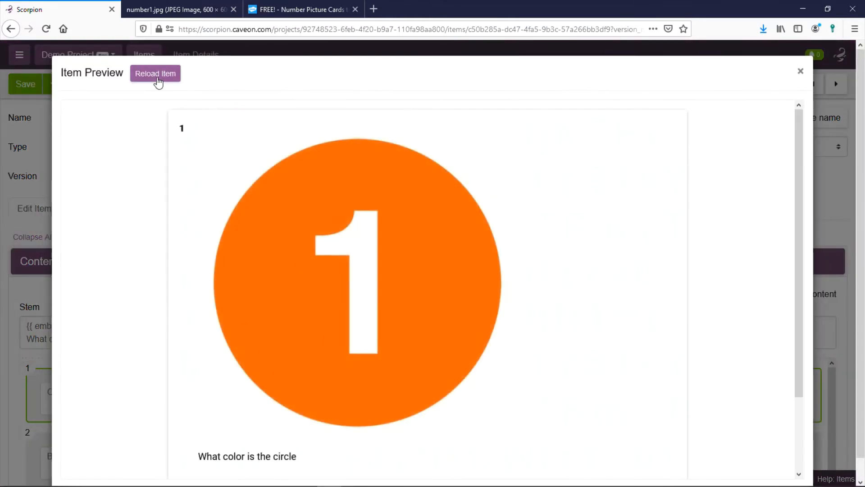
scroll(393, 297, "down", 2)
left_click(260, 402)
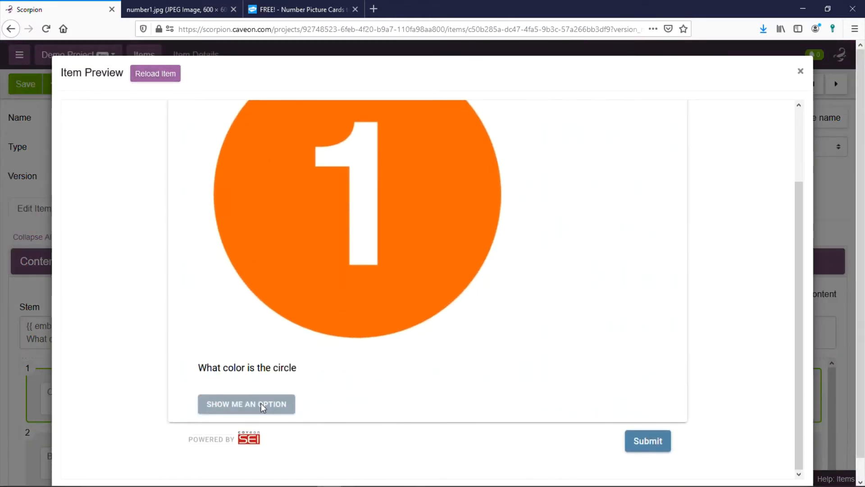
left_click(267, 462)
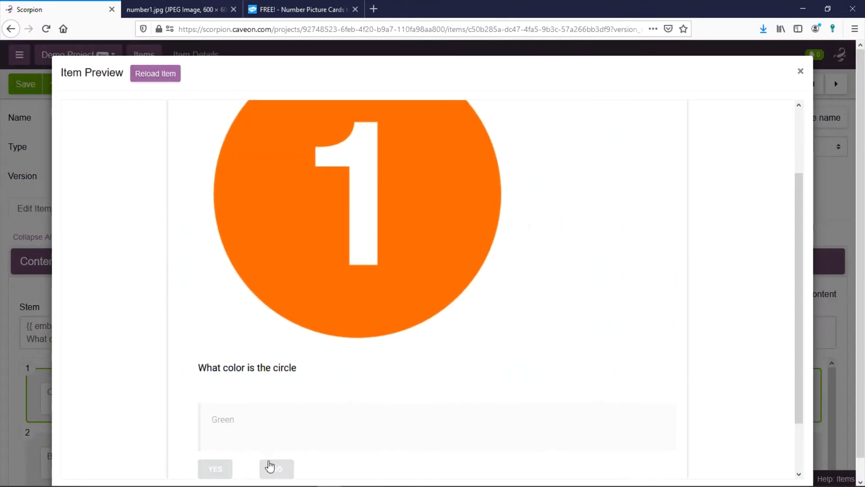
left_click(216, 461)
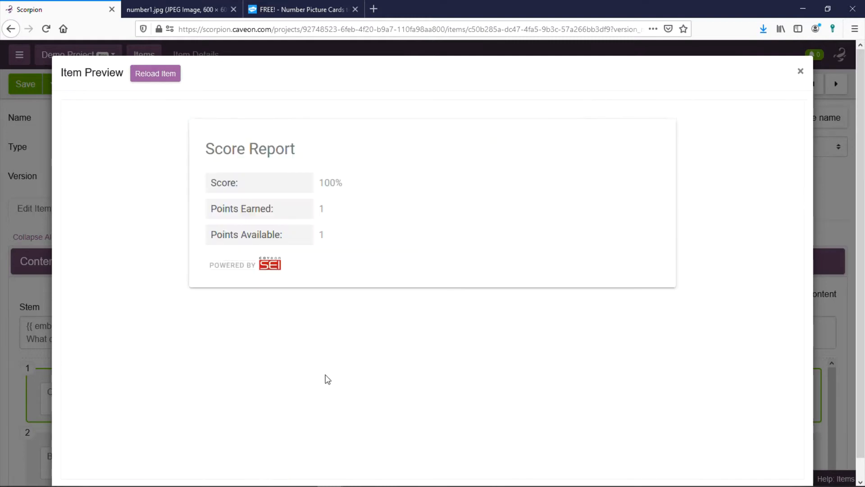
left_click(800, 72)
Step: Change the item's type from Discrete Option to True / False and look over its content and settings
scroll(549, 241, "down", 2)
scroll(551, 244, "up", 2)
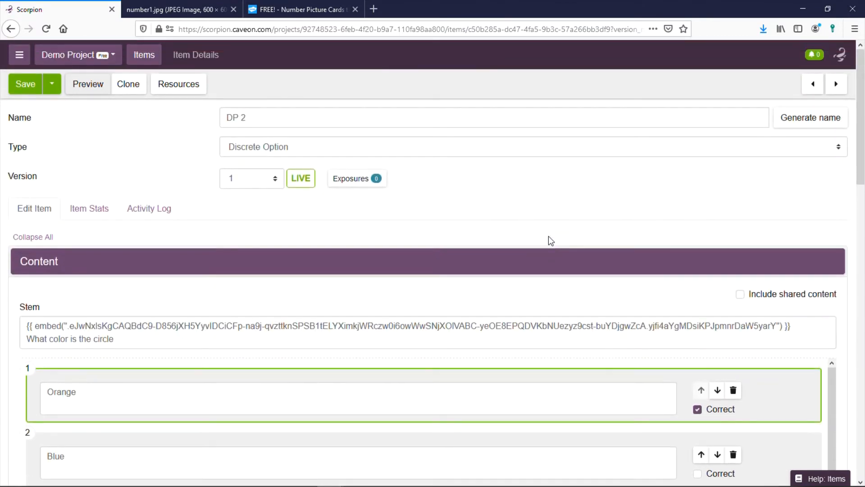
scroll(549, 237, "down", 7)
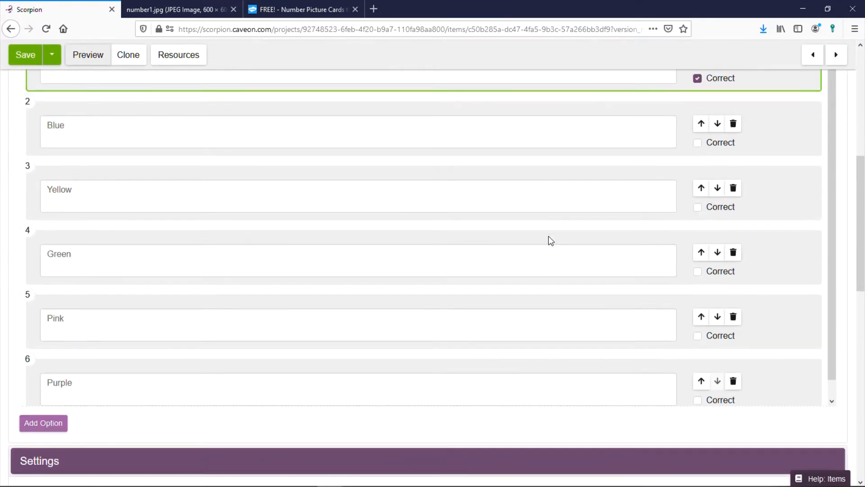
scroll(551, 240, "up", 5)
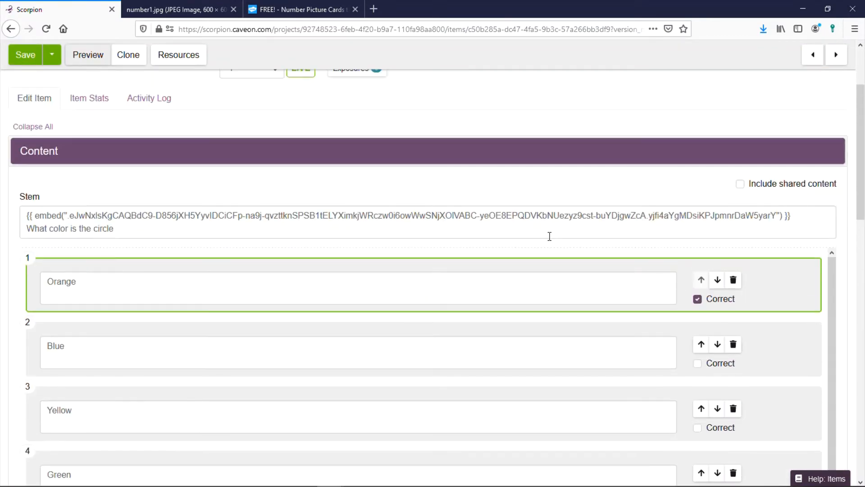
scroll(550, 238, "up", 3)
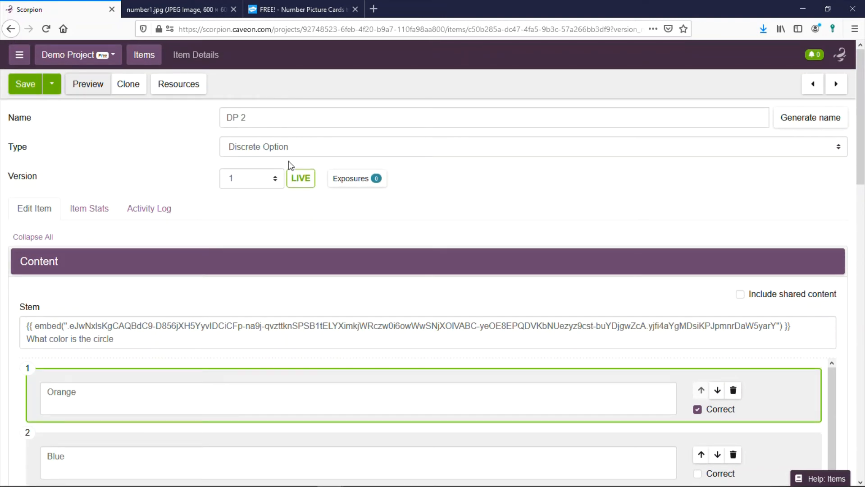
left_click(301, 149)
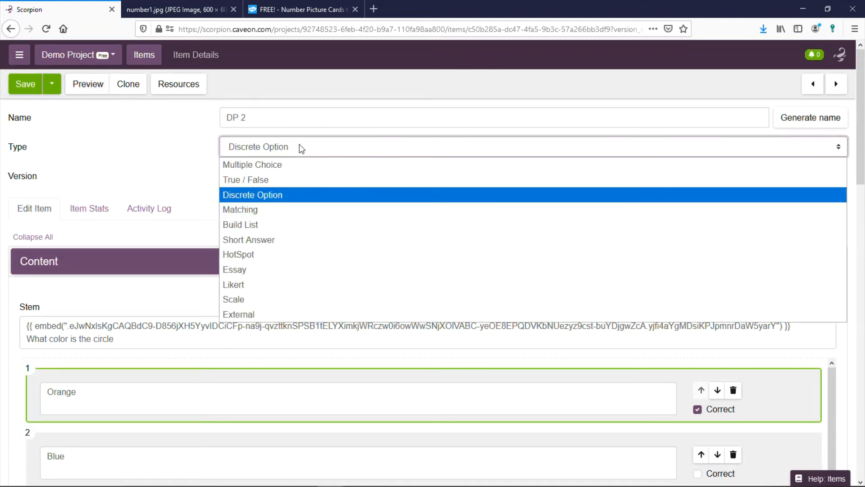
left_click(281, 178)
scroll(548, 303, "down", 3)
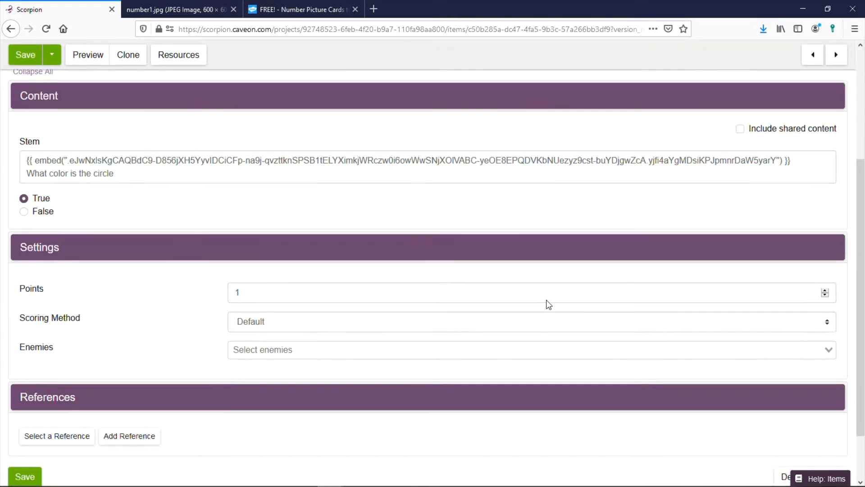
scroll(548, 304, "down", 1)
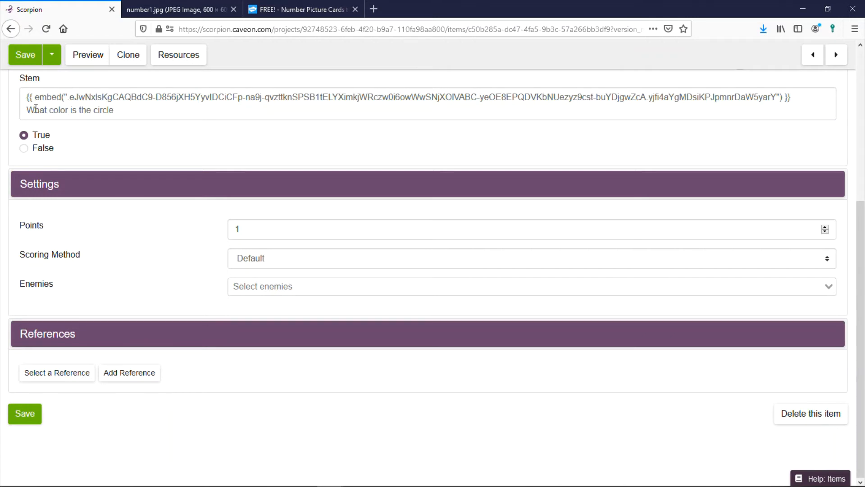
Step: Change the item's type back to Discrete Option, check its options and settings, and save the item
scroll(319, 139, "up", 5)
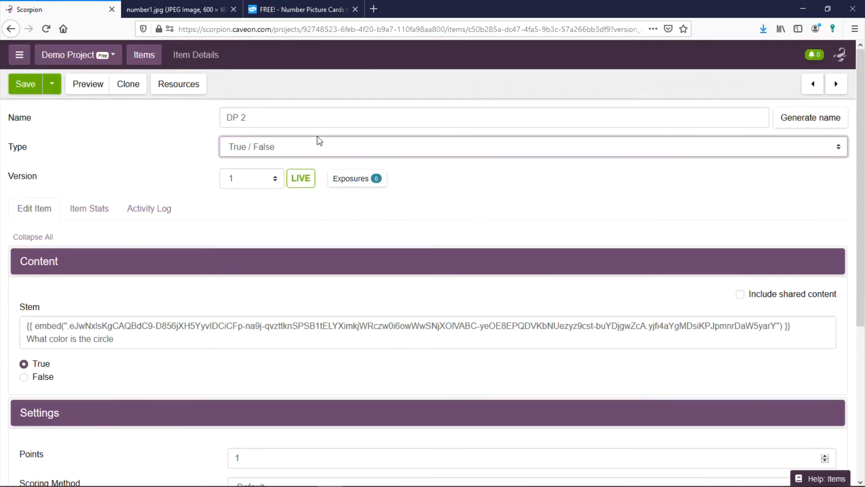
left_click(322, 148)
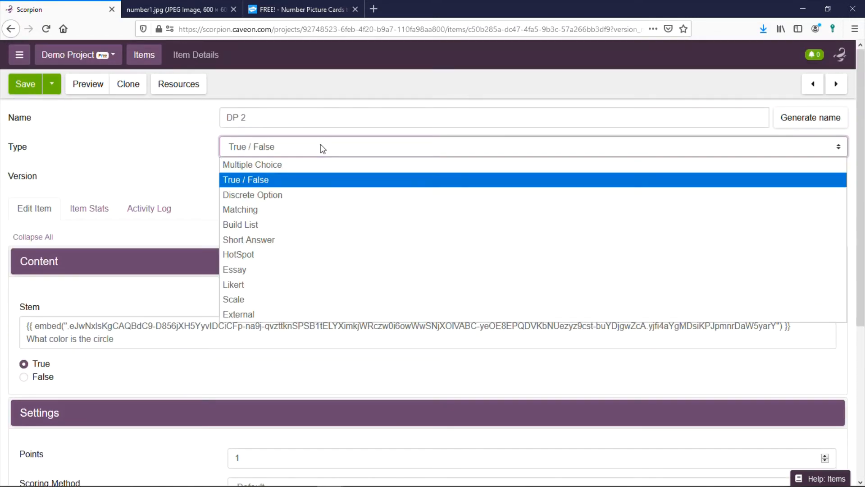
left_click(276, 196)
scroll(314, 132, "down", 3)
scroll(352, 154, "up", 3)
scroll(350, 156, "down", 10)
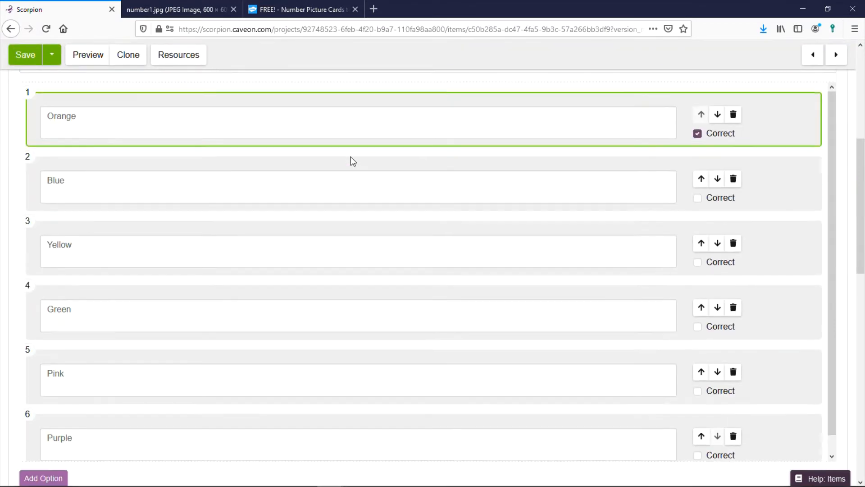
scroll(350, 156, "down", 5)
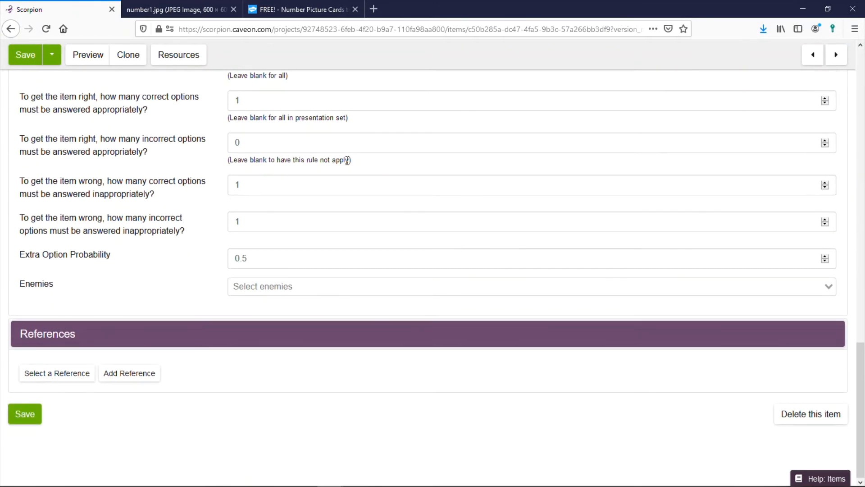
left_click(20, 413)
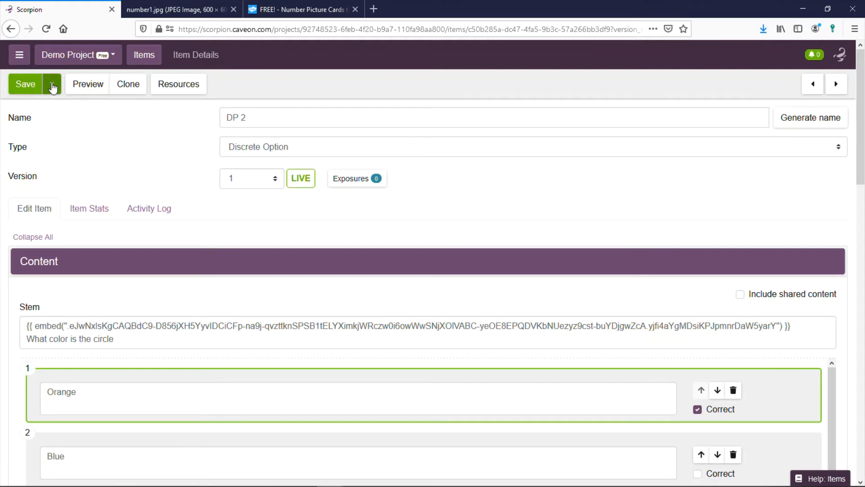
Step: Return to the project's items list and add a new item with a generated name and the Matching type
left_click(146, 57)
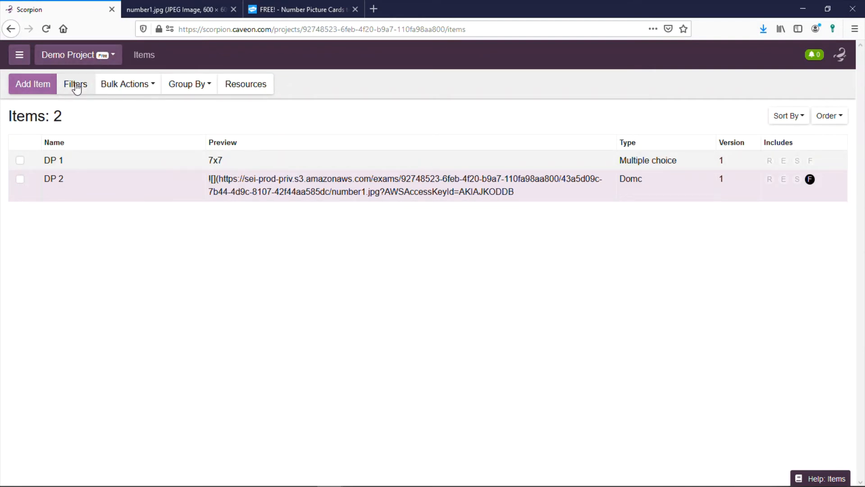
left_click(31, 86)
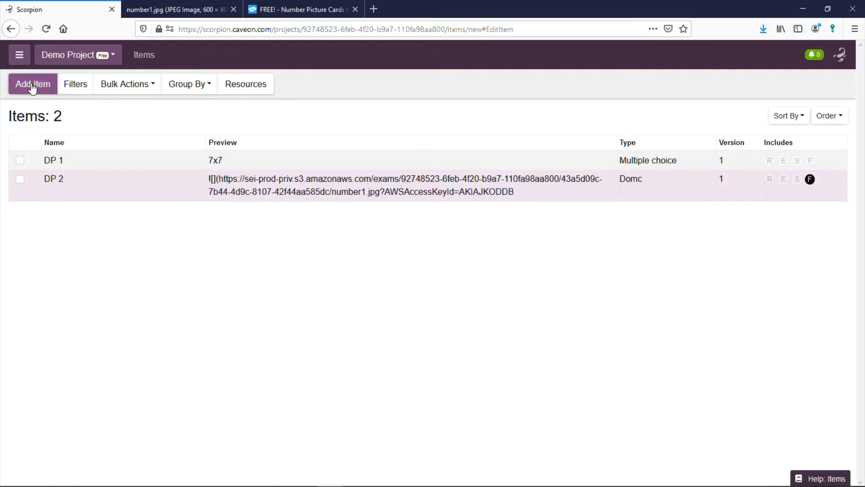
left_click(811, 116)
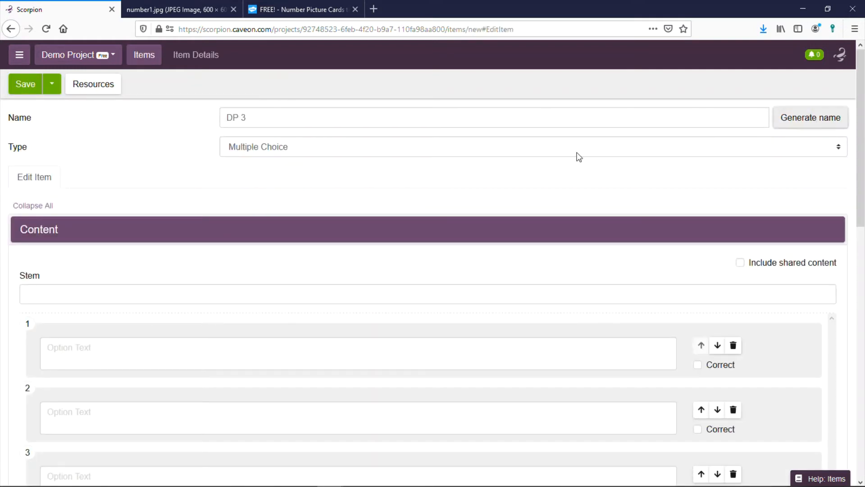
left_click(334, 145)
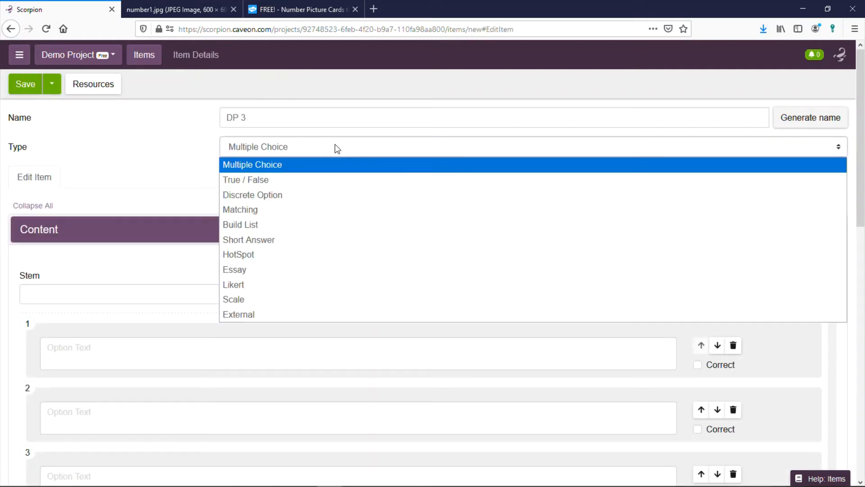
left_click(268, 209)
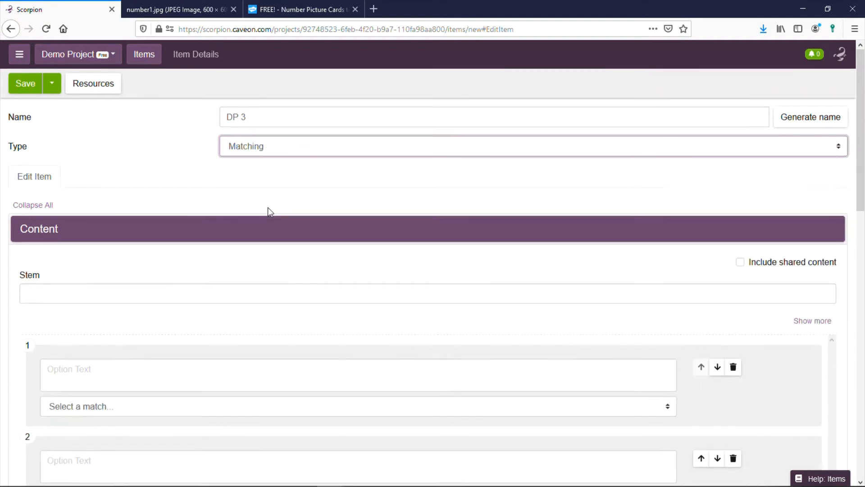
Step: Look over the Matching item's form and settings, then preview original-601007-1.jpg from the content resources
scroll(382, 110, "down", 3)
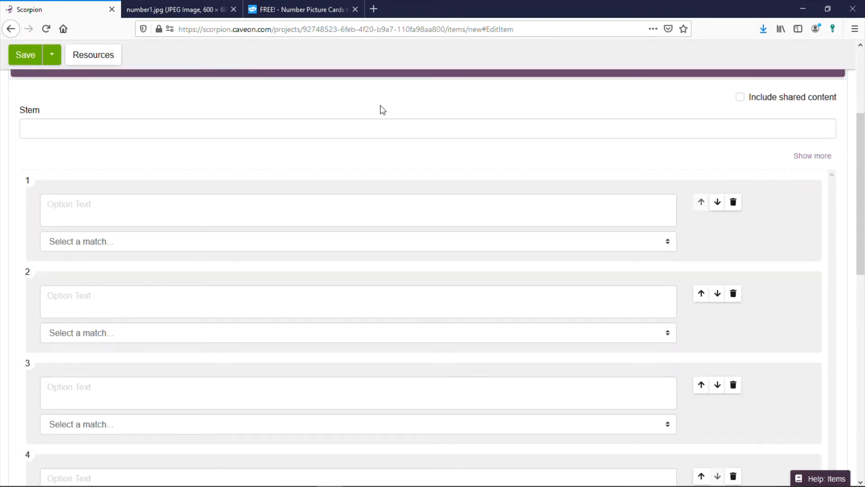
left_click(704, 134)
scroll(96, 431, "down", 3)
scroll(157, 417, "down", 7)
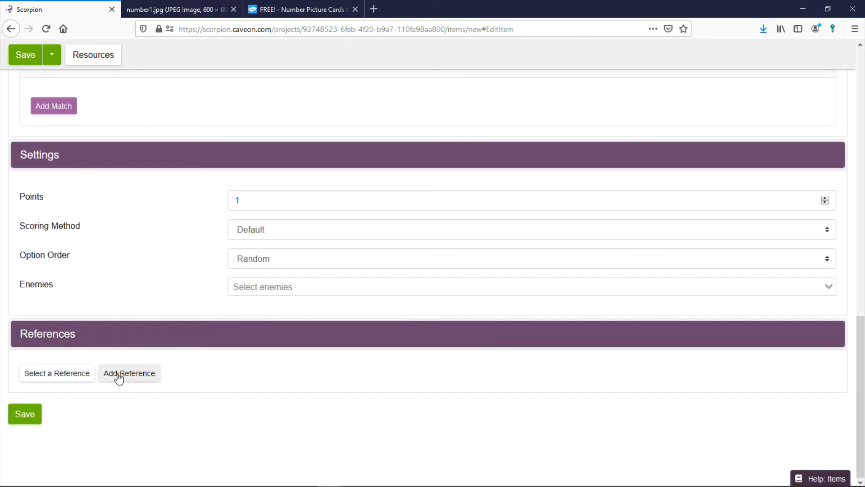
scroll(111, 366, "up", 10)
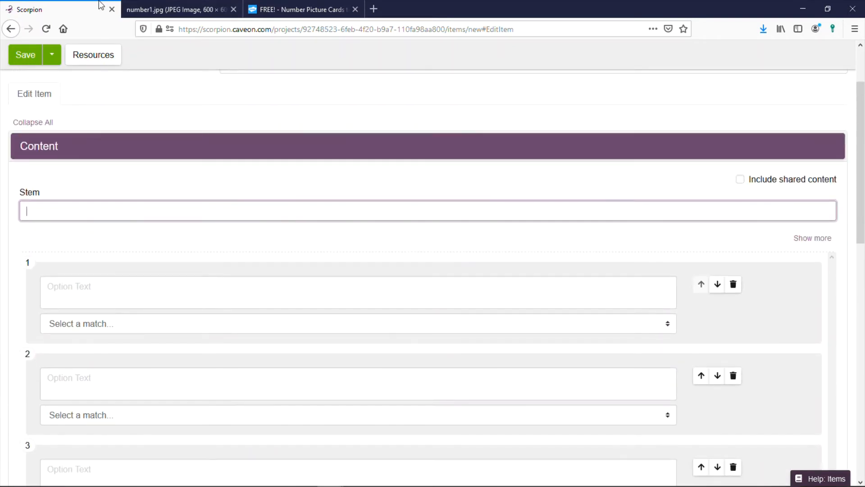
left_click(95, 55)
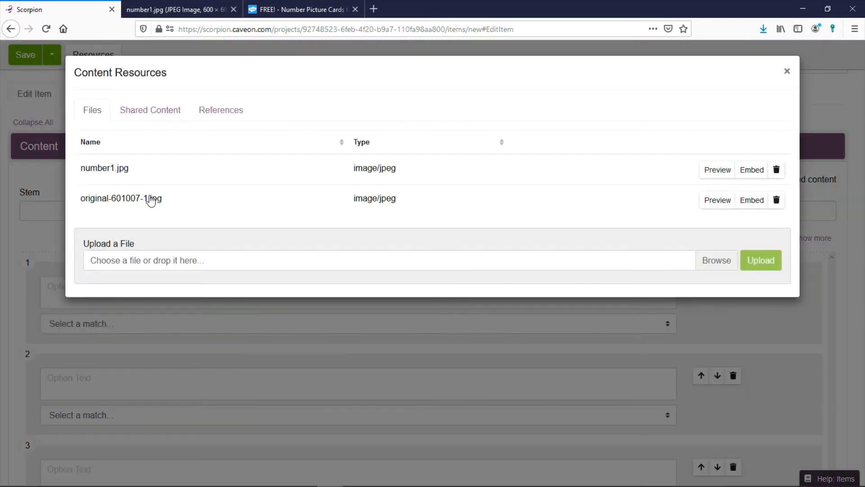
left_click(716, 197)
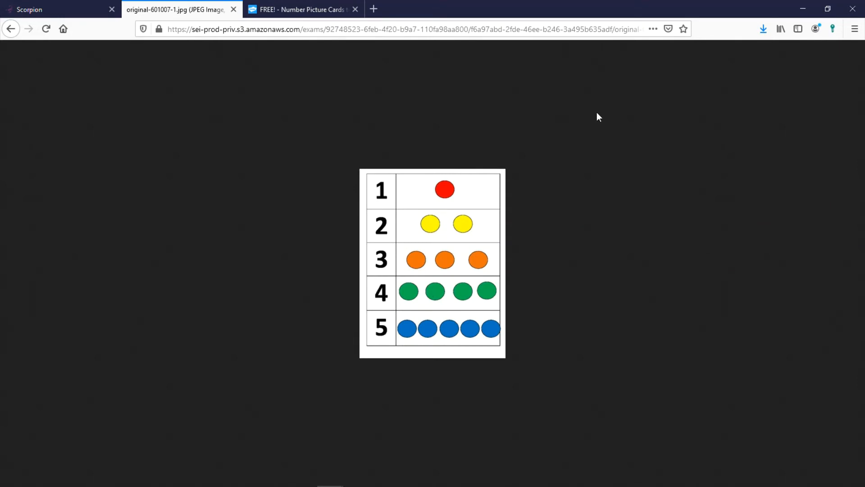
left_click(72, 9)
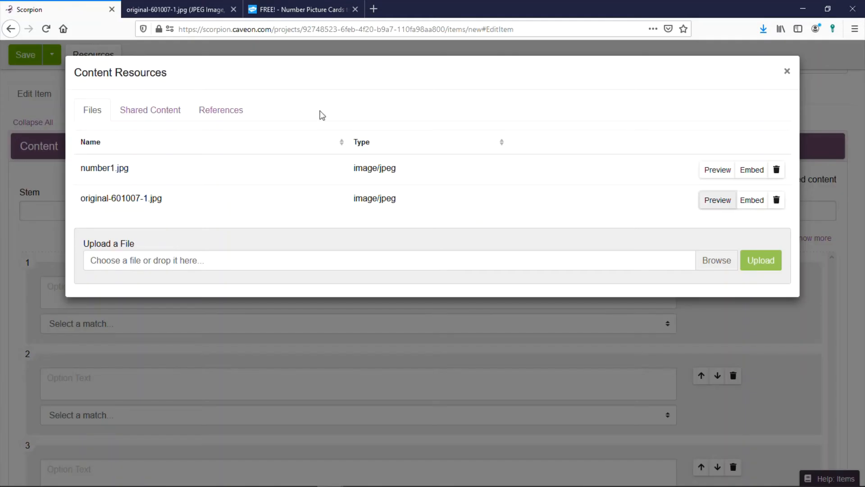
Step: Copy the Smart Embed code of original-601007-1.jpg and paste it into the item's stem
left_click(756, 205)
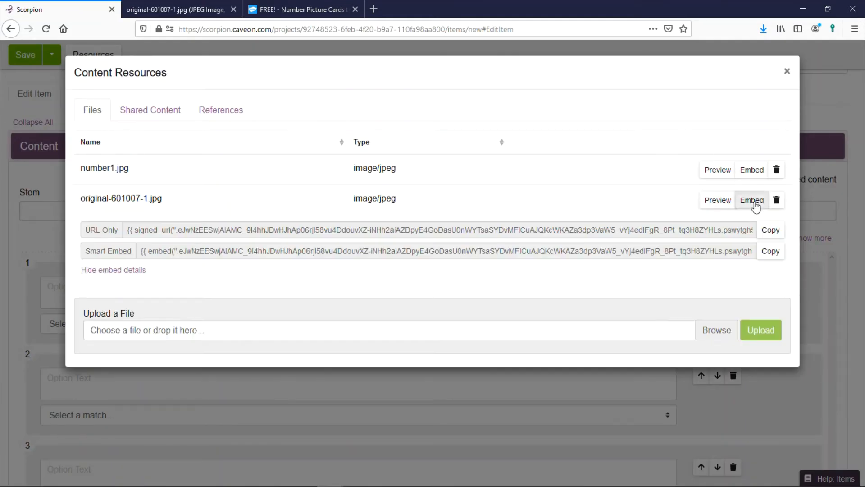
left_click(770, 251)
left_click(787, 71)
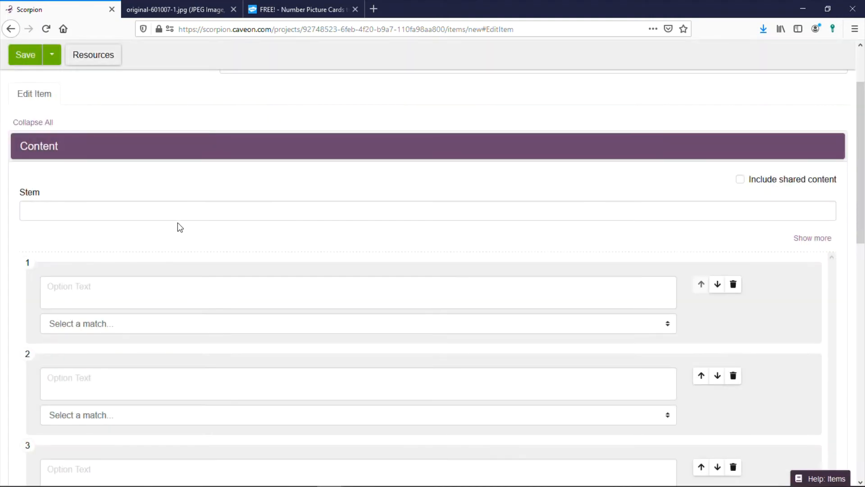
left_click(187, 207)
right_click(187, 207)
left_click(231, 250)
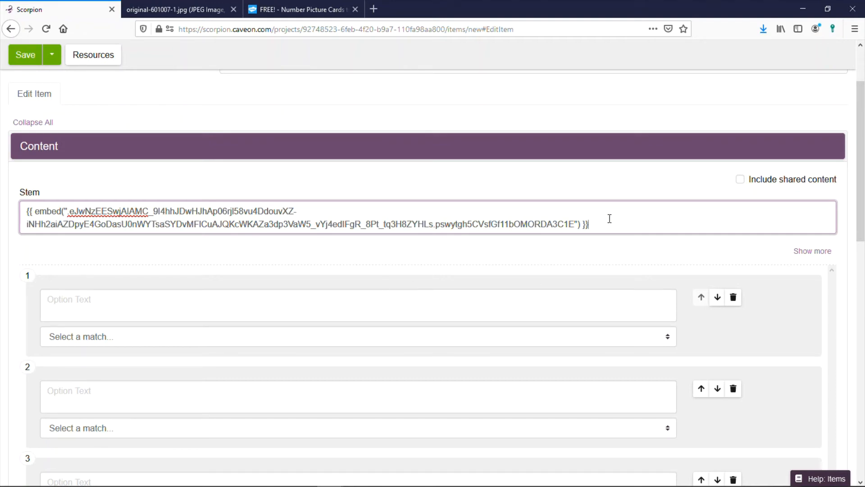
Step: Add the line "Match the color to the number" below the embed code in the stem
key("Return")
type("Mat")
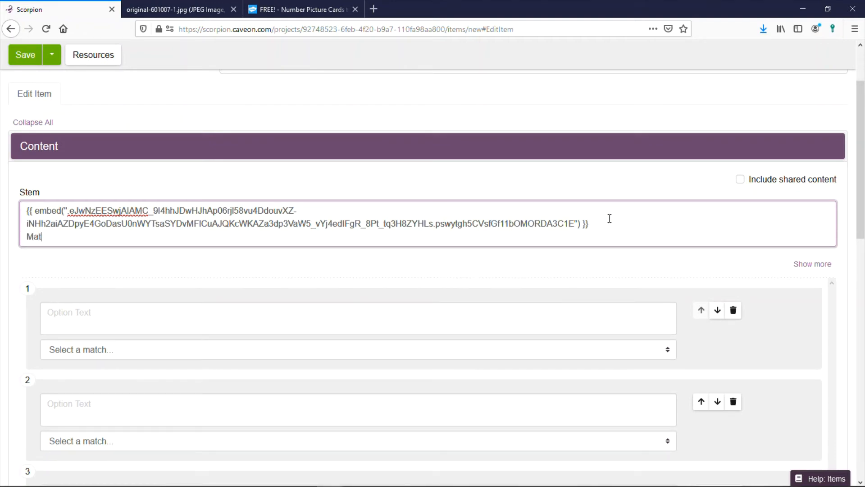
type("ch the color to the n")
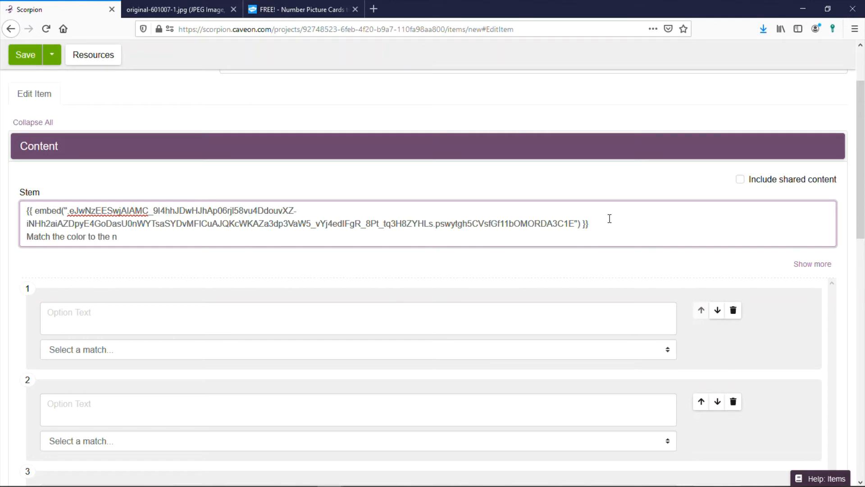
type("umber")
left_click(521, 267)
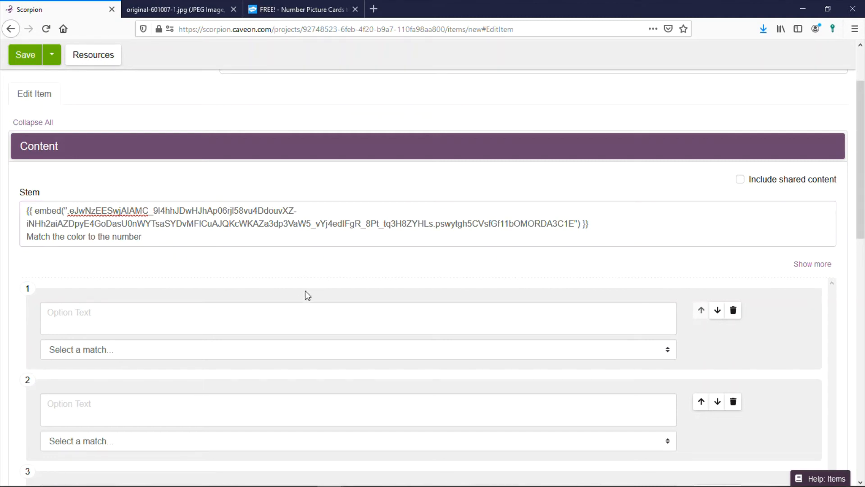
Step: Enter Orange as the first option's text and check its available matches
left_click(302, 310)
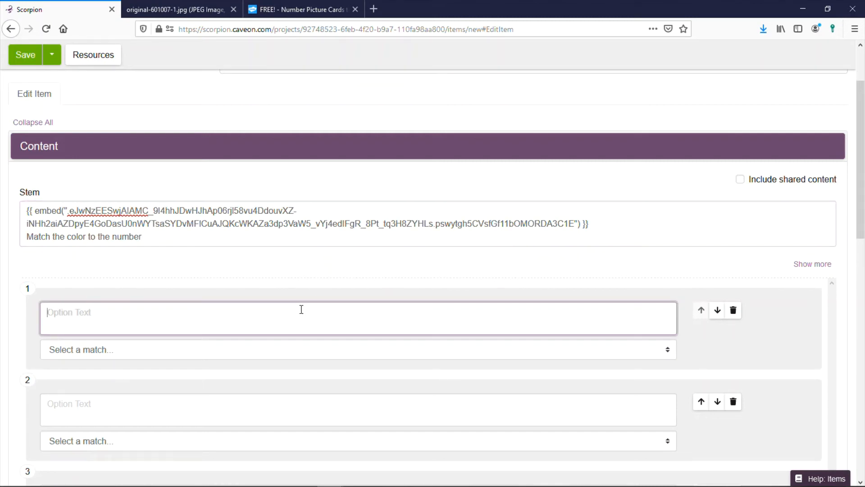
type("Orage")
key("BackSpace")
key("BackSpace")
type("ng")
scroll(333, 343, "up", 2)
left_click(350, 401)
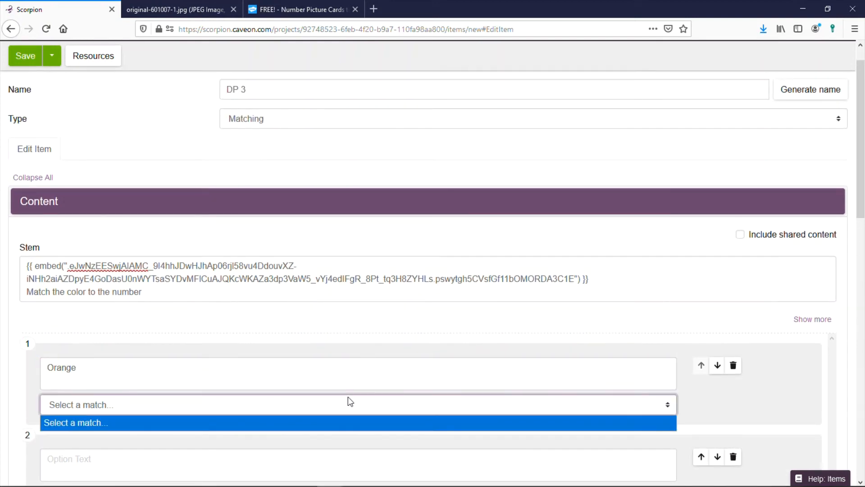
left_click(350, 402)
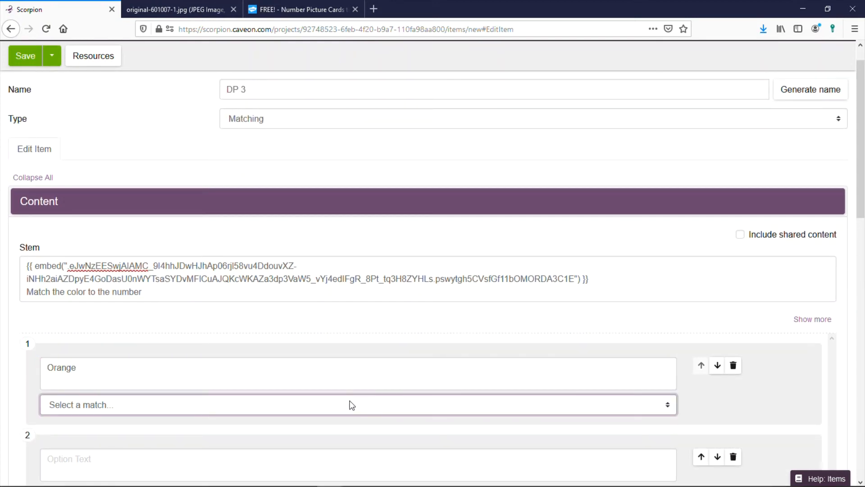
left_click(351, 403)
left_click(338, 377)
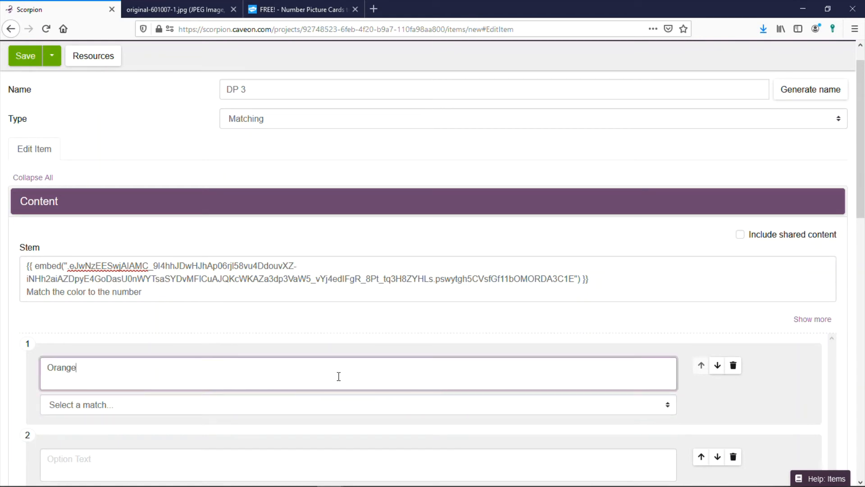
Step: Separate the original-601007-1.jpg preview into its own browser window, then return to the Matching item
scroll(339, 376, "down", 5)
left_click(229, 245)
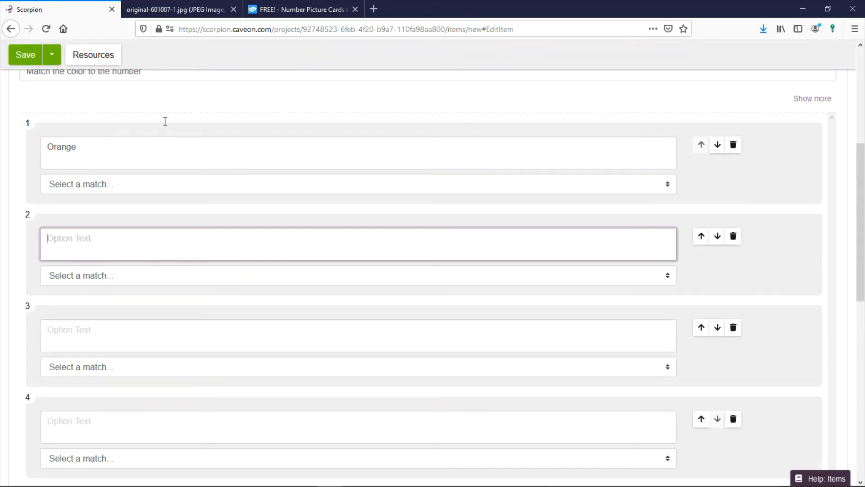
left_click(297, 8)
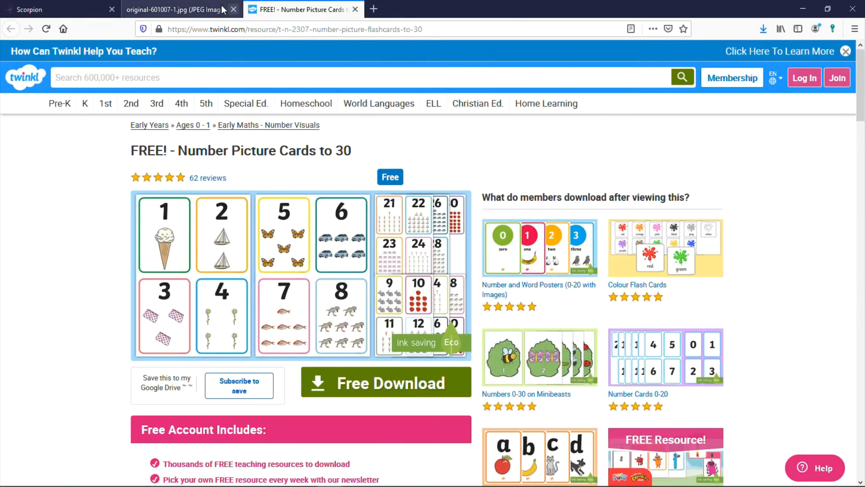
left_click(195, 12)
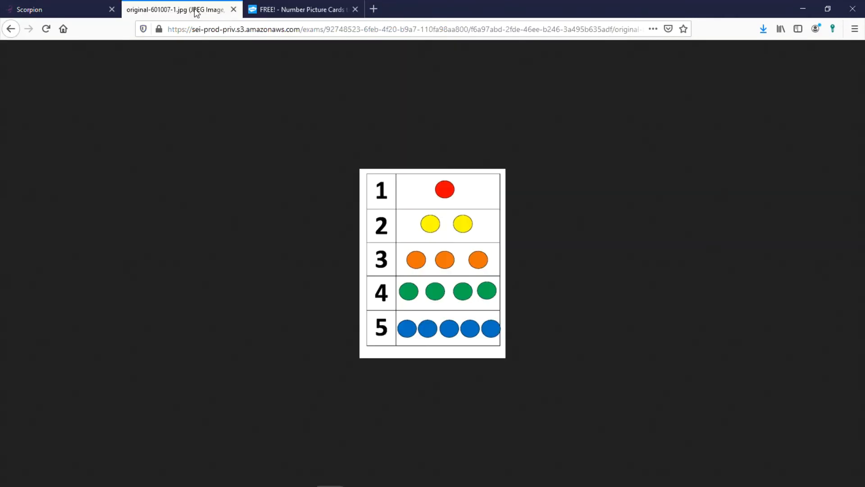
left_click_drag(199, 10, 54, 10)
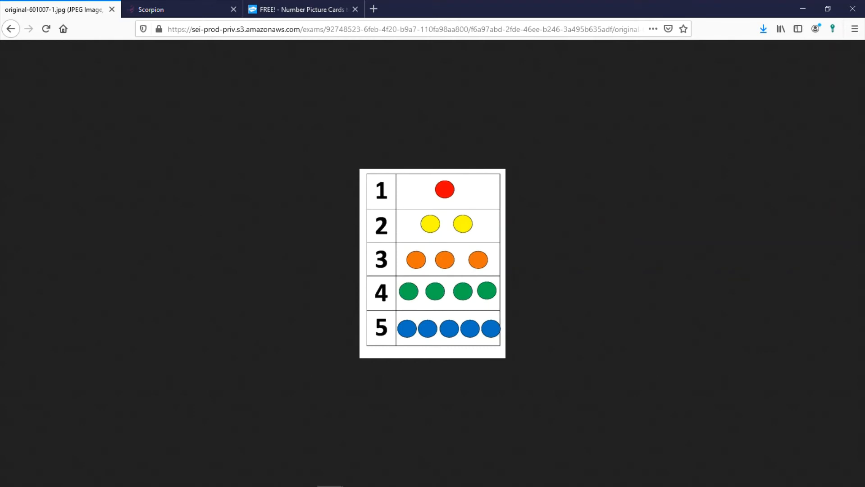
left_click_drag(54, 10, 0, 9)
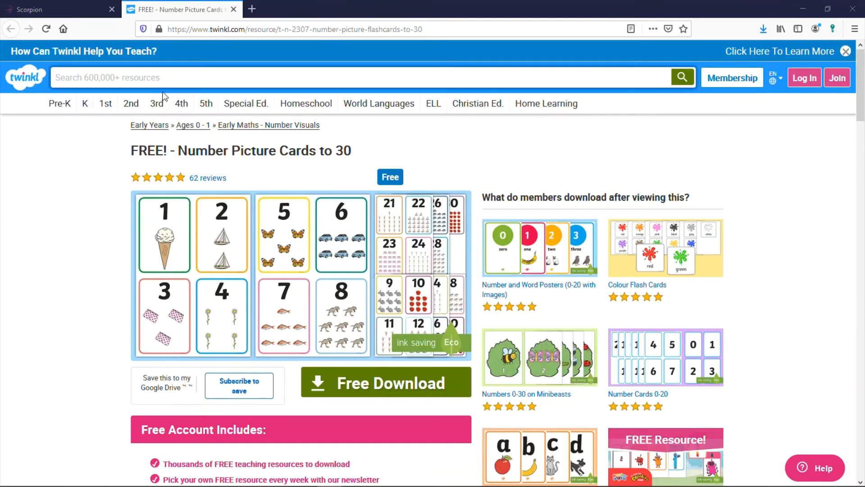
left_click(72, 6)
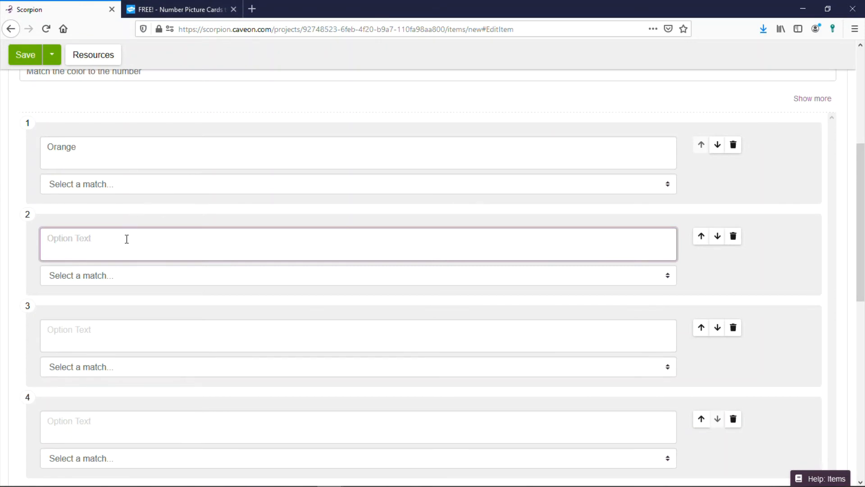
Step: Replace the first option's text with Red, and enter Yellow, Orange and Green as the second, third and fourth options
left_click_drag(108, 145, 46, 141)
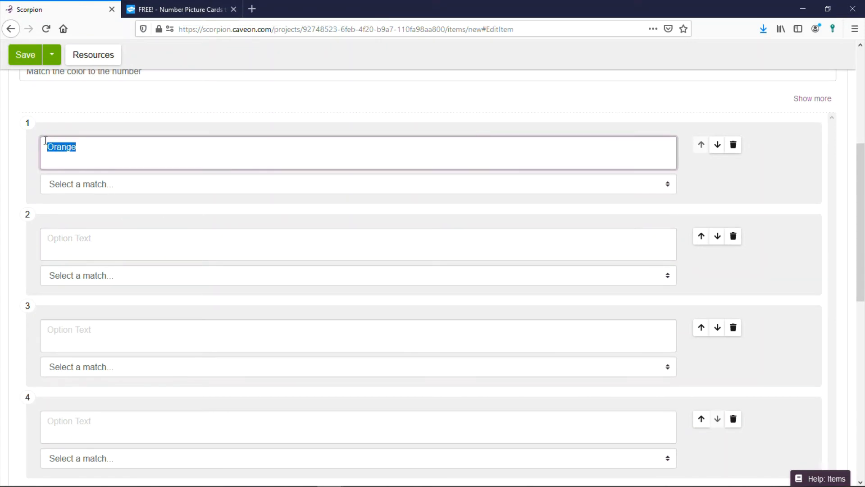
type("Red")
left_click(125, 241)
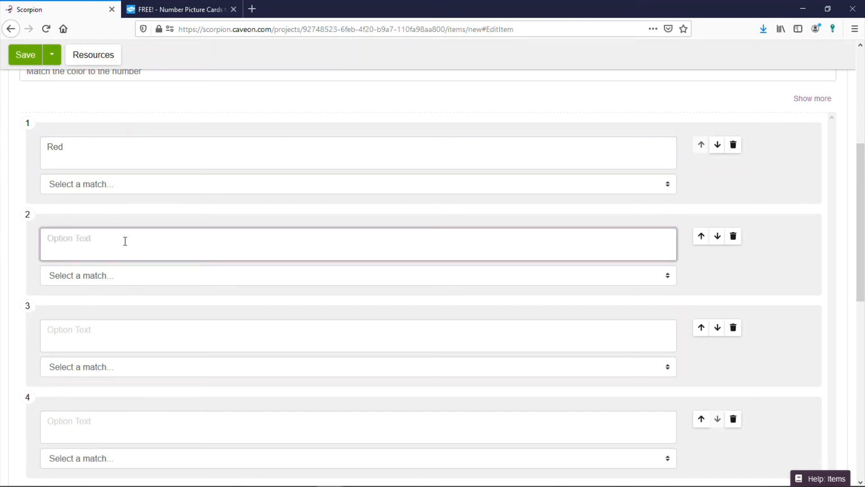
type("Yellow")
left_click(130, 341)
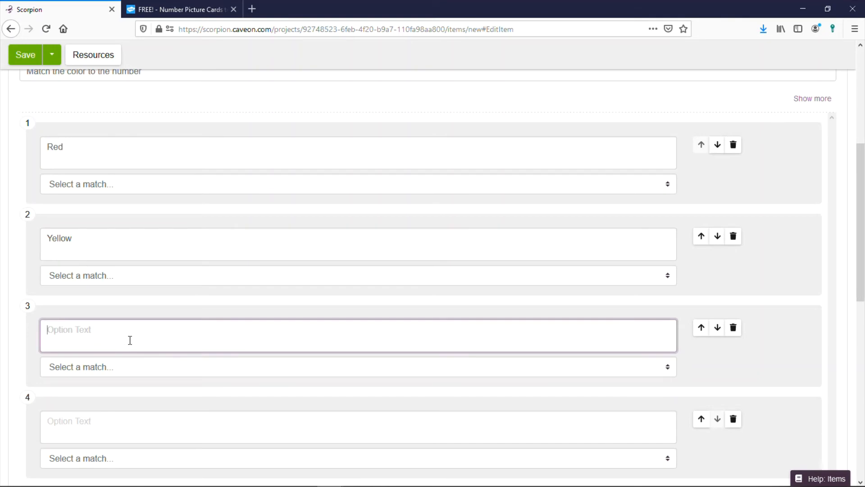
type("Orange")
left_click(118, 425)
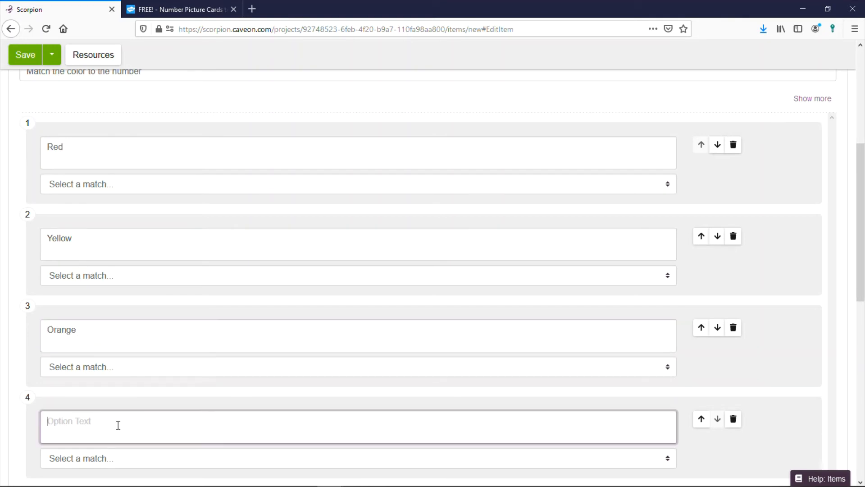
type("Green")
Step: Add a fifth option to the Matching item with the text Blue
scroll(118, 425, "down", 3)
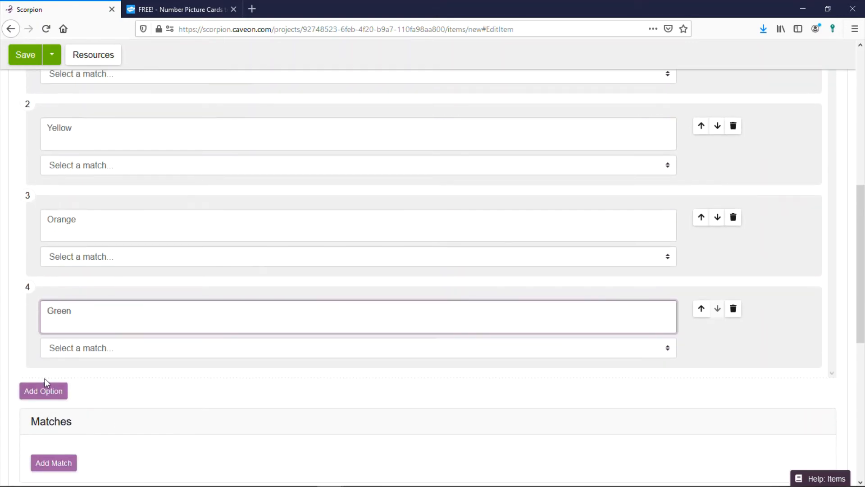
left_click(42, 389)
left_click(110, 320)
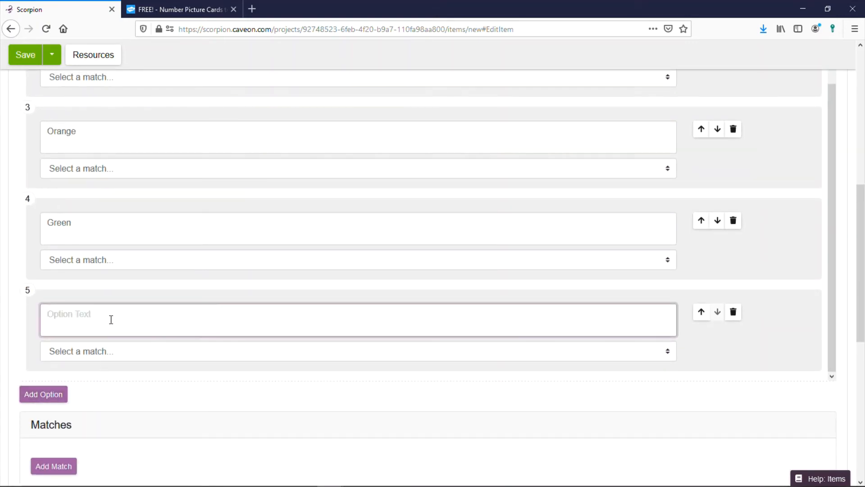
type("Blue")
left_click(156, 388)
Step: Add three matches to the item with the match texts 1, 2 and 3
scroll(156, 389, "down", 5)
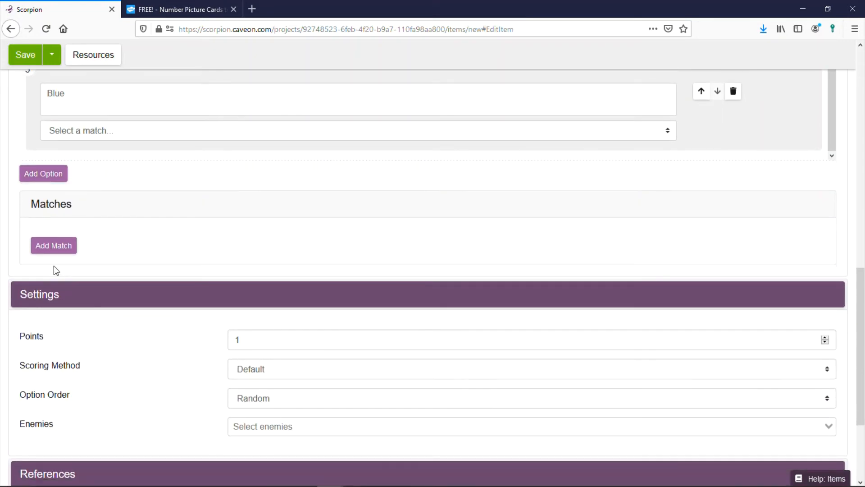
left_click(55, 247)
left_click(70, 263)
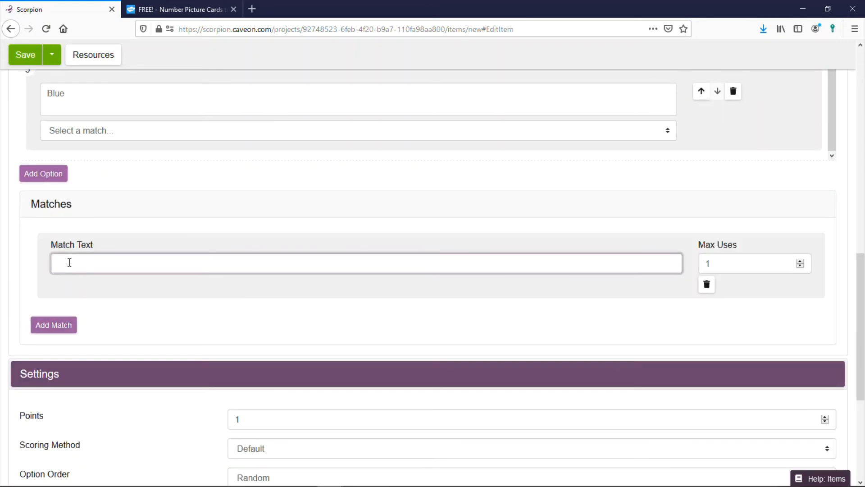
left_click(56, 326)
left_click(75, 339)
type("2")
left_click(55, 402)
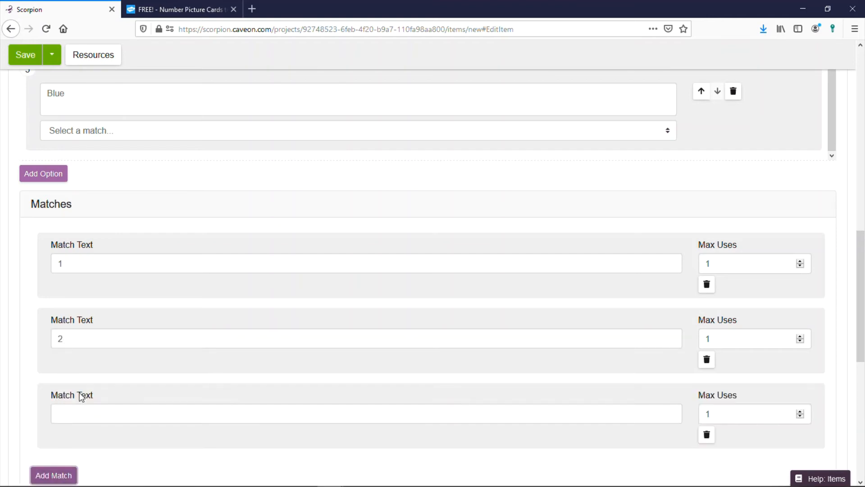
scroll(88, 350, "down", 3)
left_click(94, 304)
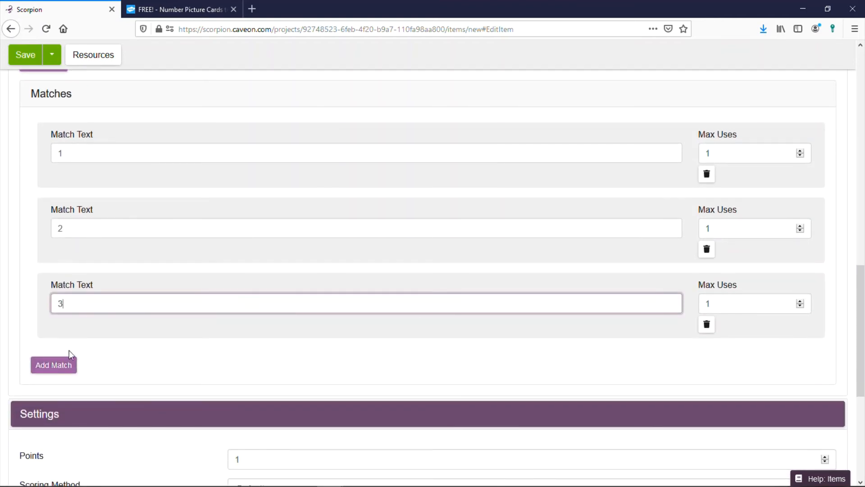
Step: Add two more matches with the match texts 4 and 5
left_click(67, 363)
left_click(73, 377)
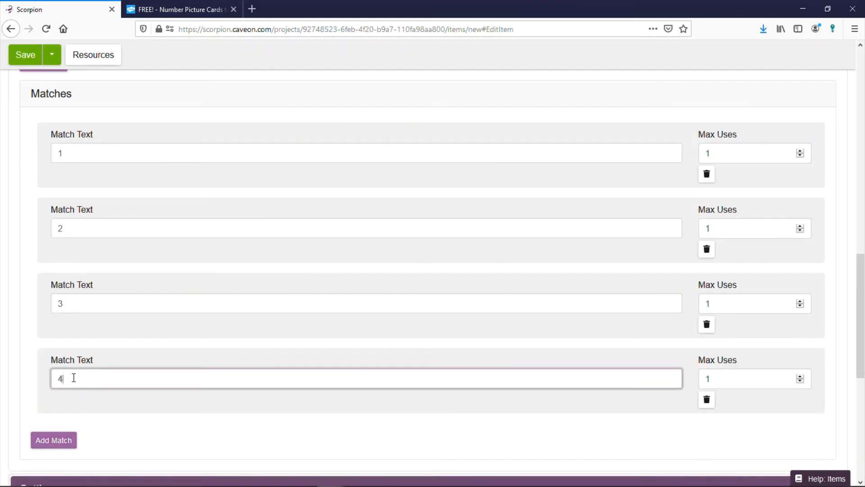
type("4")
scroll(73, 377, "down", 4)
left_click(51, 276)
left_click(85, 285)
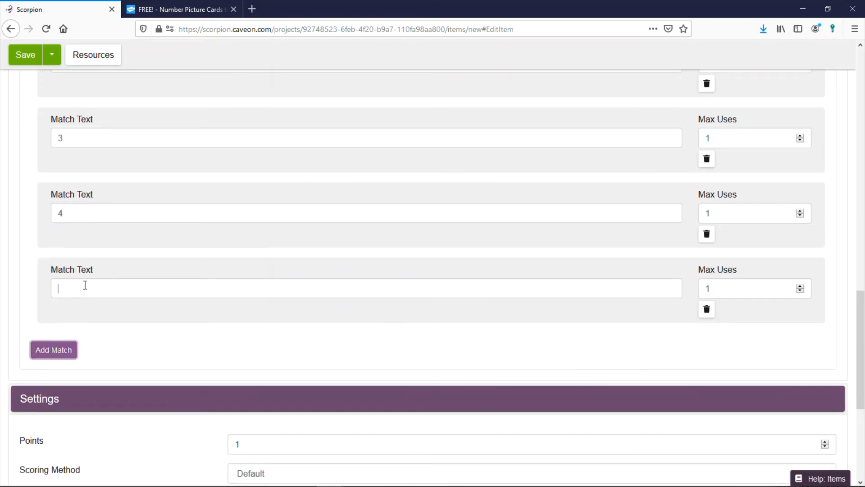
type("5")
left_click(188, 324)
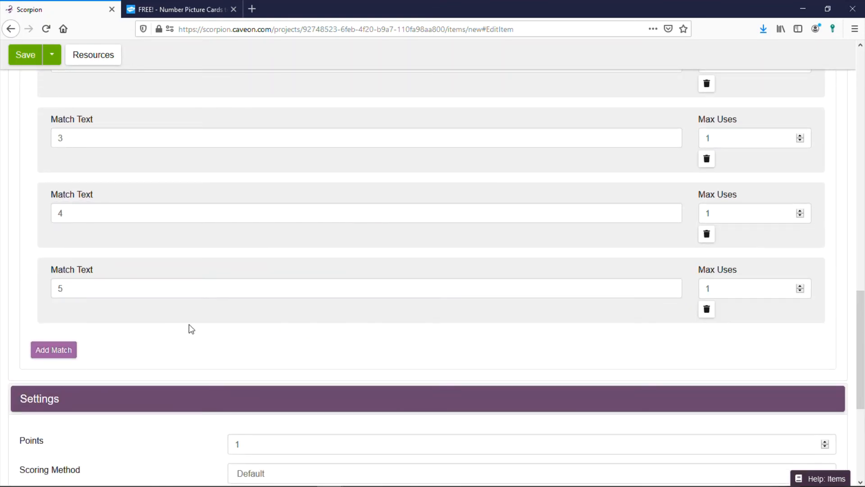
Step: Look over the list of matches and save the new Matching item
scroll(189, 324, "down", 3)
scroll(188, 323, "up", 6)
scroll(188, 324, "down", 1)
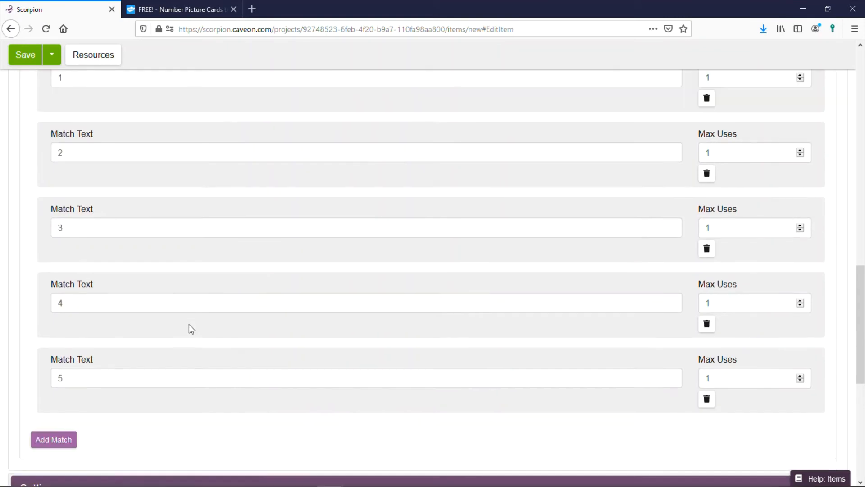
scroll(191, 328, "down", 5)
left_click(26, 412)
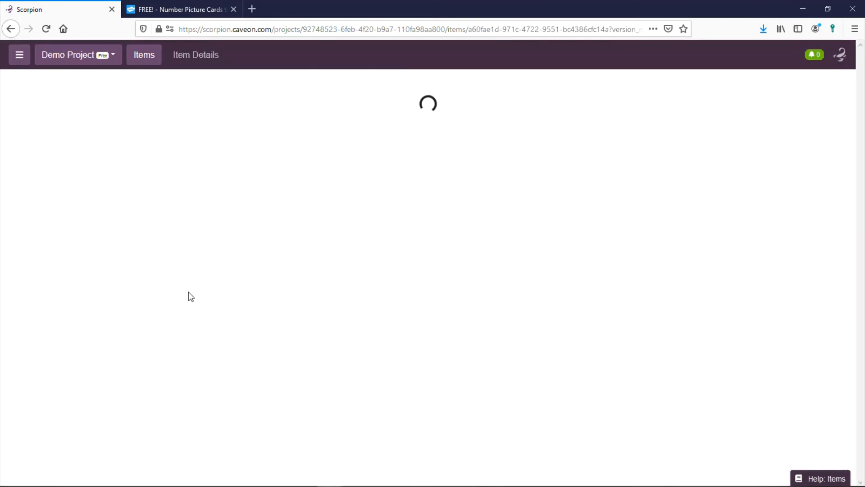
Step: Assign match 1 to the Red option and match 2 to the Yellow option
scroll(188, 291, "down", 5)
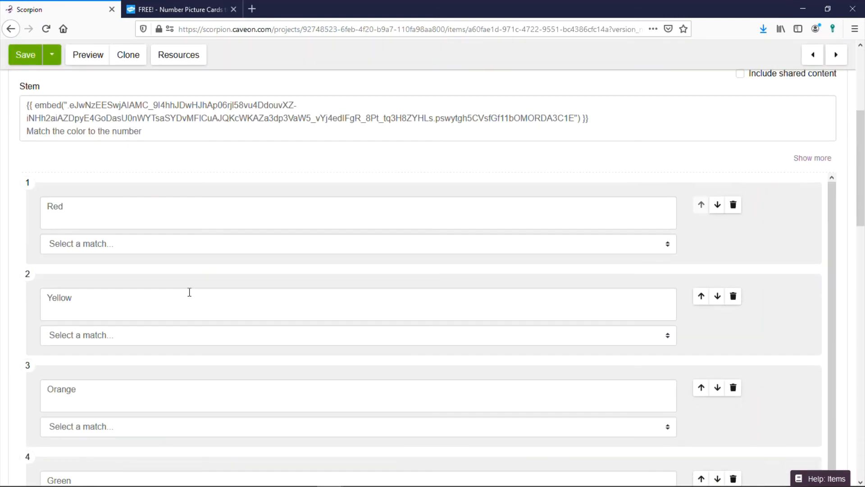
left_click(117, 246)
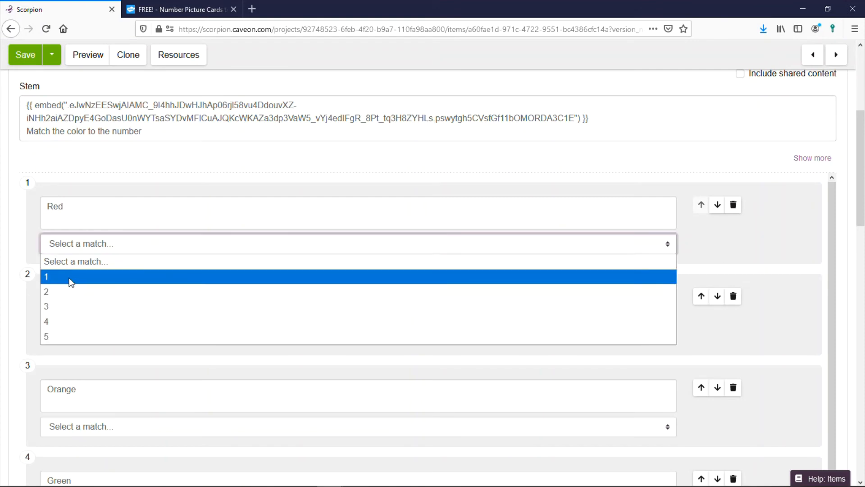
left_click(71, 281)
left_click(90, 335)
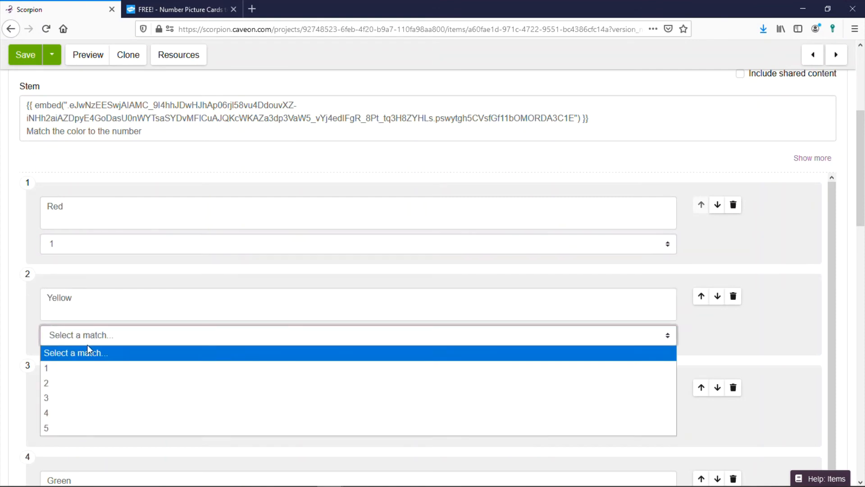
left_click(79, 382)
Step: Assign match 3 to the Orange option, match 4 to Green and match 5 to Blue
scroll(80, 379, "down", 2)
left_click(71, 371)
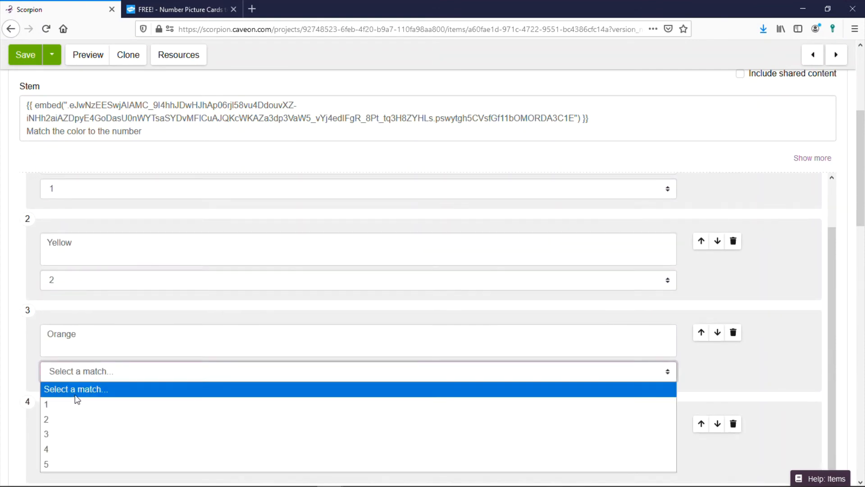
left_click(68, 436)
scroll(99, 422, "down", 1)
left_click(95, 431)
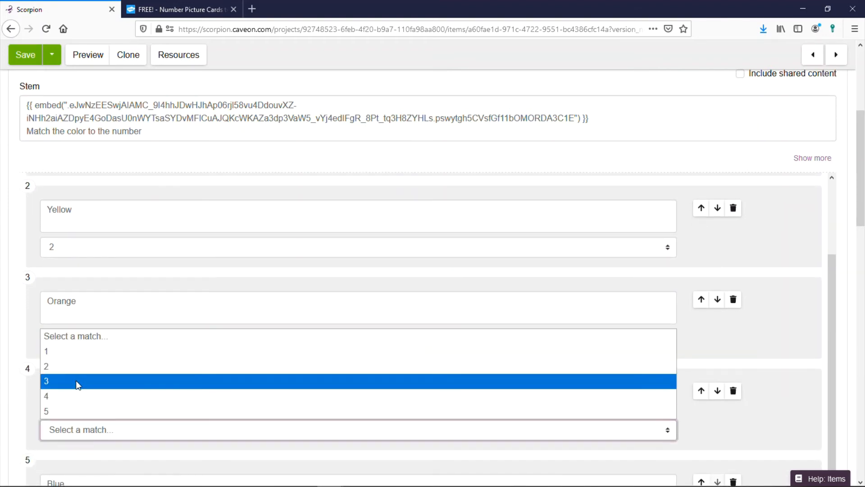
left_click(101, 396)
scroll(113, 394, "down", 5)
left_click(96, 306)
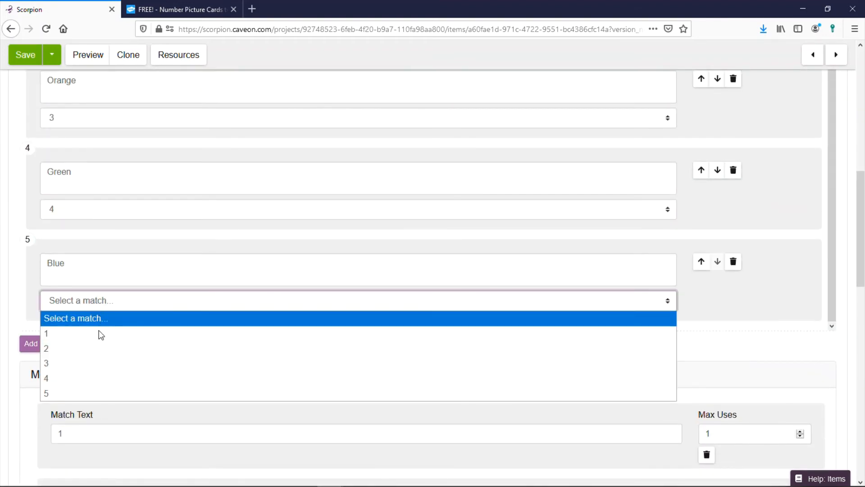
left_click(94, 394)
Step: Check the available scoring methods in the Matching item's settings, keeping Default
scroll(216, 266, "down", 10)
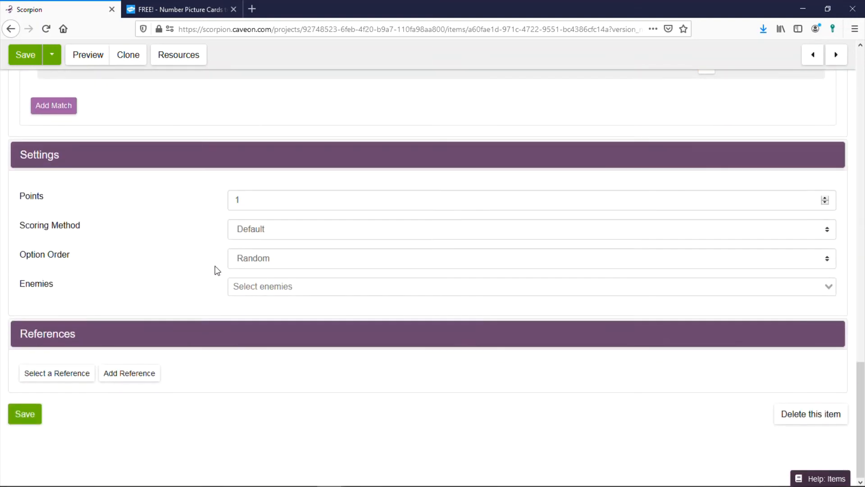
scroll(215, 269, "up", 8)
scroll(216, 268, "down", 8)
left_click(274, 228)
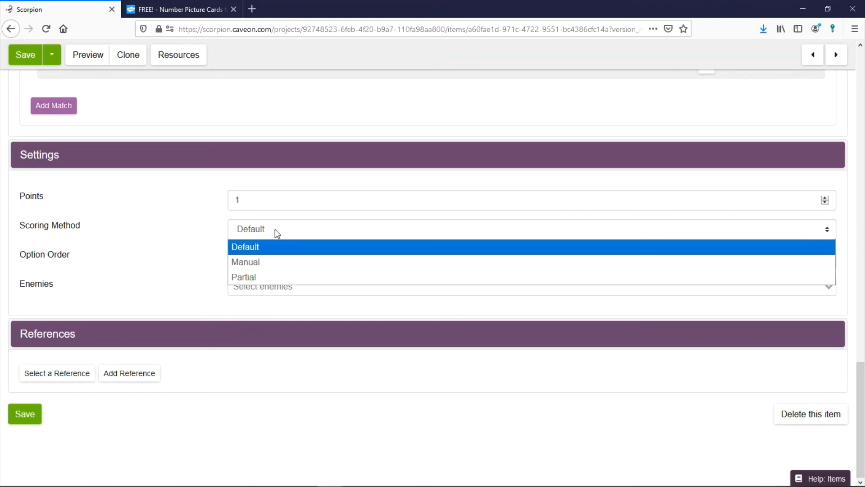
left_click(275, 229)
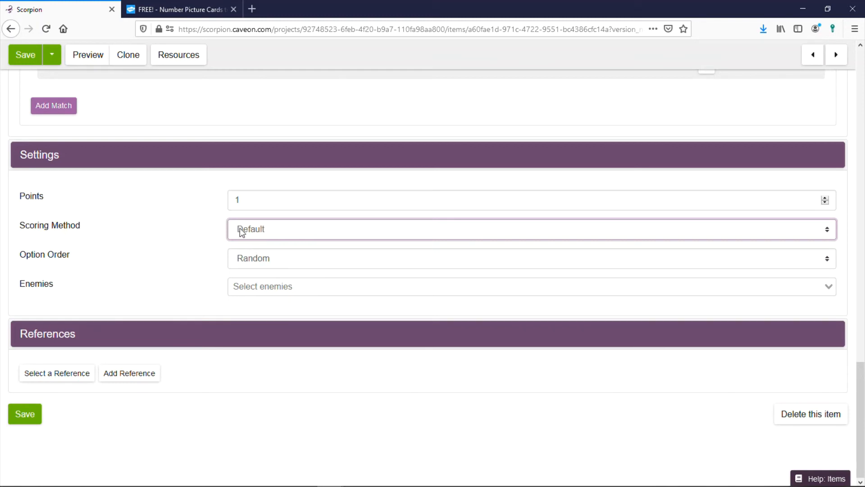
Step: Save the Matching item with its assigned matches
scroll(240, 228, "up", 3)
scroll(240, 228, "down", 3)
left_click(25, 413)
Step: Preview the Matching item and bring its answer choices into view
scroll(344, 201, "up", 1)
scroll(343, 201, "up", 20)
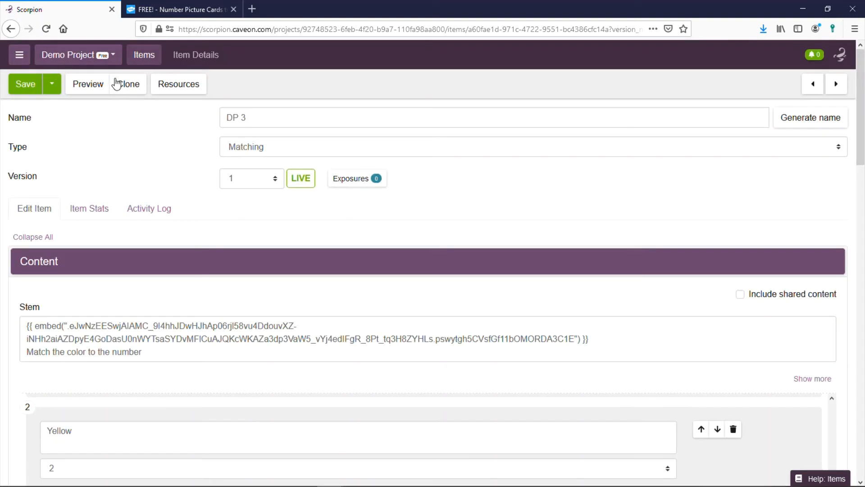
left_click(88, 87)
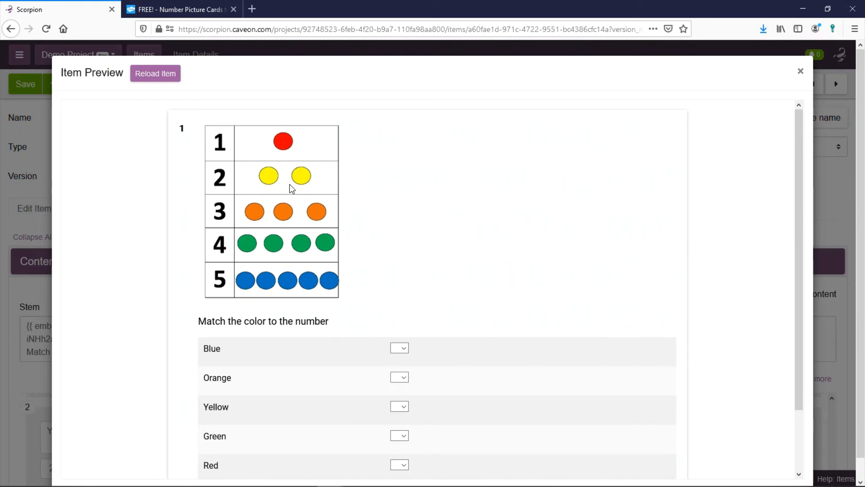
scroll(299, 259, "down", 3)
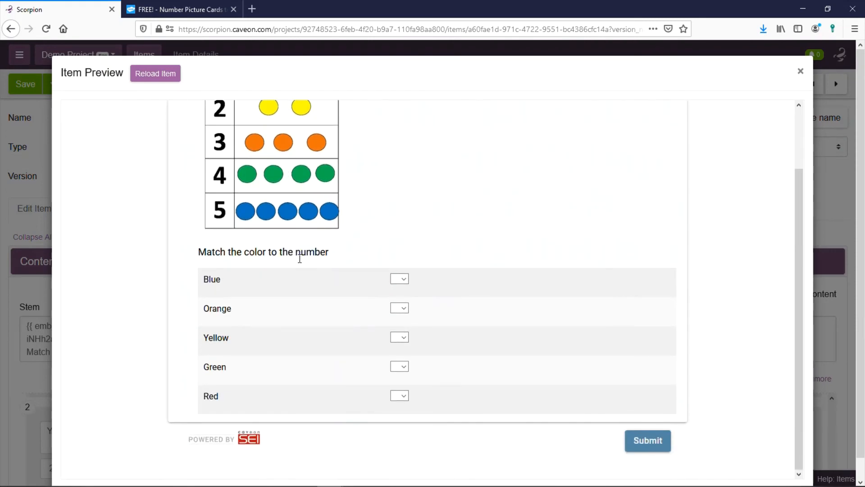
Step: In the item preview, match Blue to 5, Orange to 3 and Yellow to 2
left_click(407, 280)
left_click(403, 359)
left_click(401, 310)
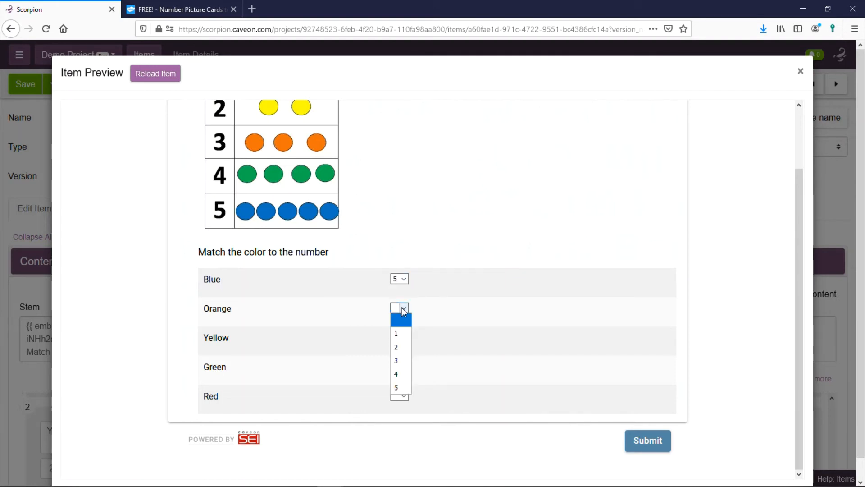
left_click(405, 361)
left_click(403, 338)
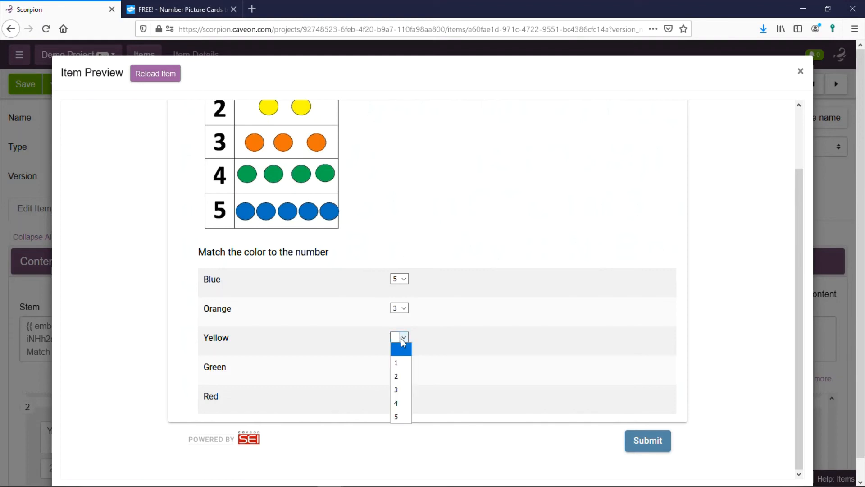
left_click(403, 376)
Step: Match Green to 4 and Red to 1 in the preview, and submit the answers
left_click(399, 367)
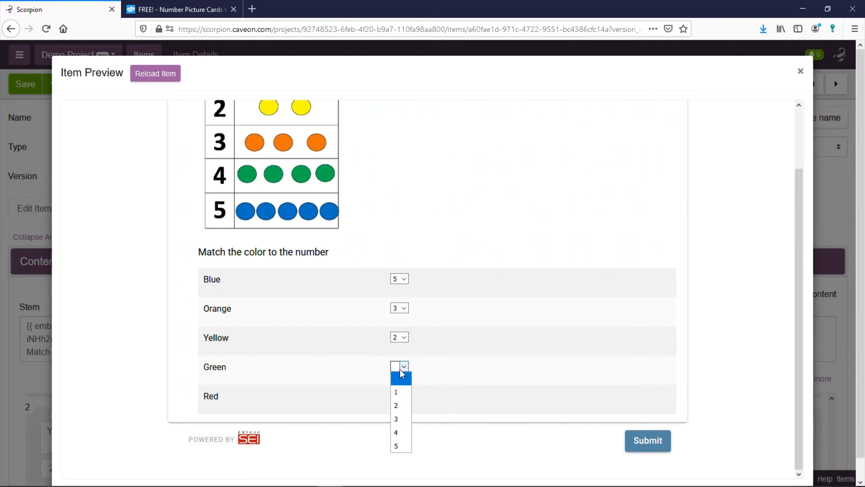
left_click(400, 432)
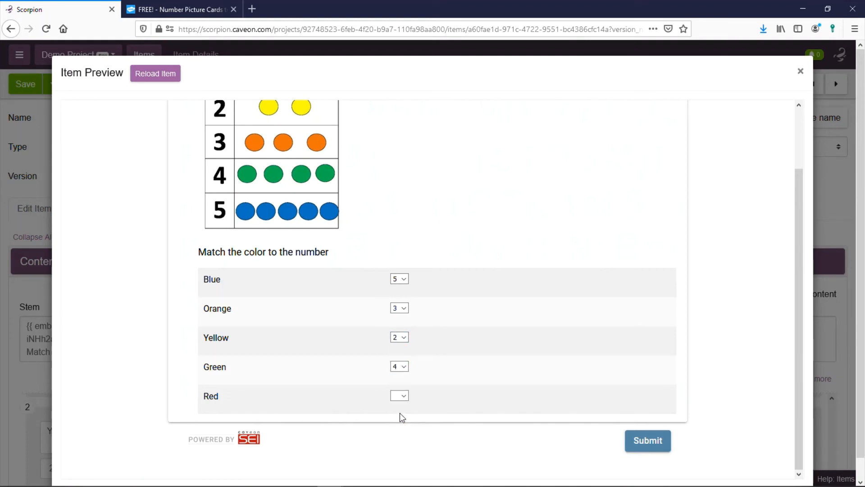
left_click(399, 396)
left_click(398, 419)
scroll(458, 338, "down", 1)
scroll(458, 334, "up", 1)
left_click(652, 440)
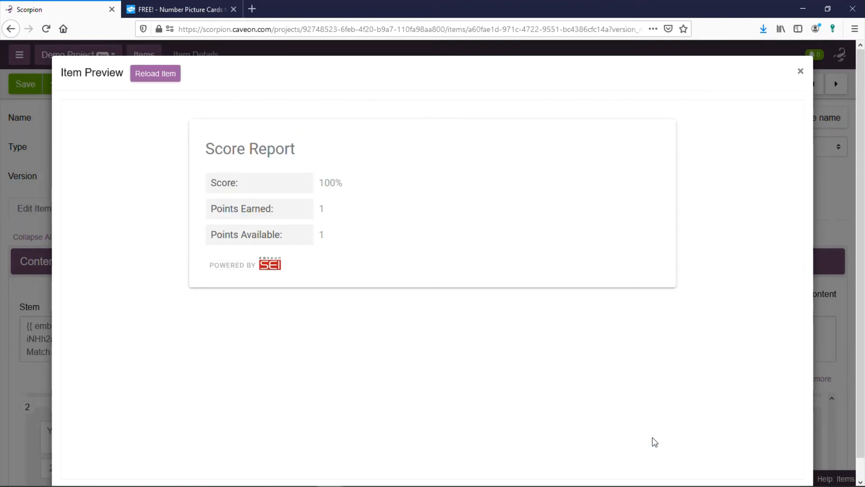
Step: Close the item preview and open item DP 1 from the project's item list
left_click(800, 72)
scroll(551, 230, "down", 4)
scroll(552, 230, "up", 4)
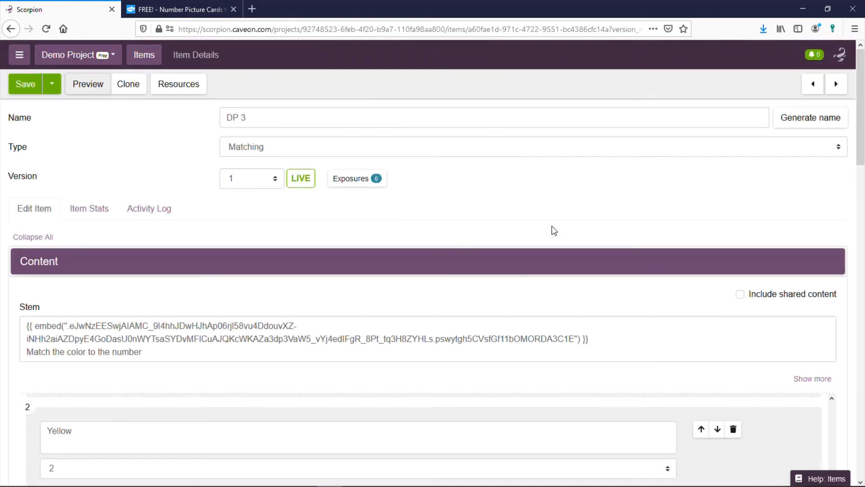
left_click(149, 56)
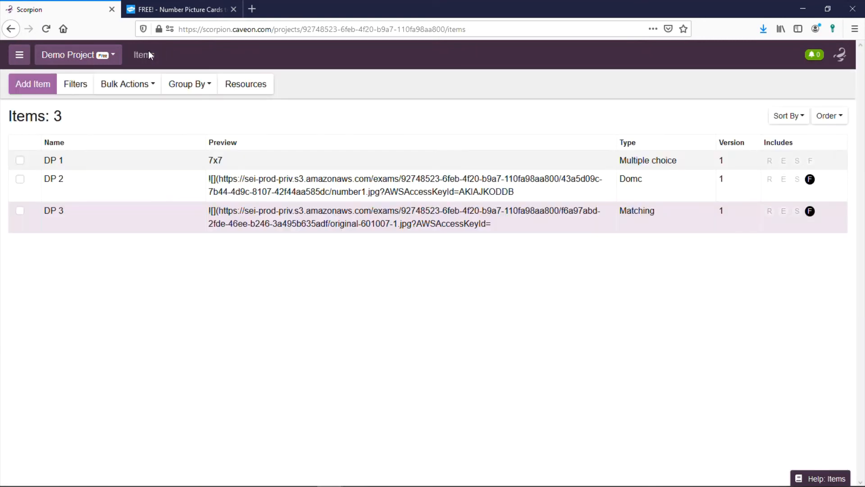
left_click(580, 160)
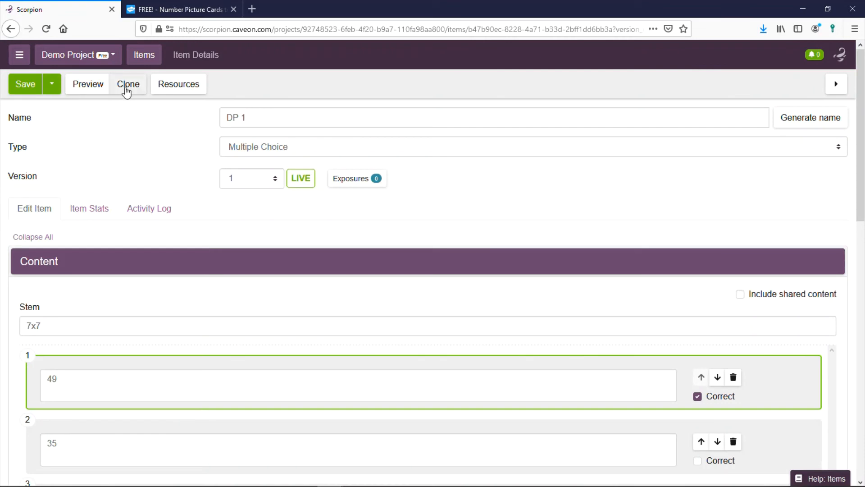
Step: Clone item DP 1 under the name DOMC 2 and change the copy's type to True / False
left_click(127, 86)
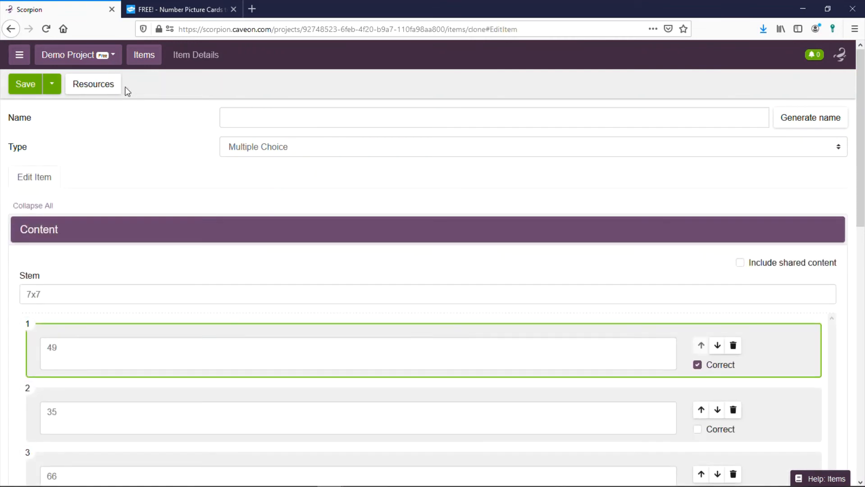
left_click(284, 119)
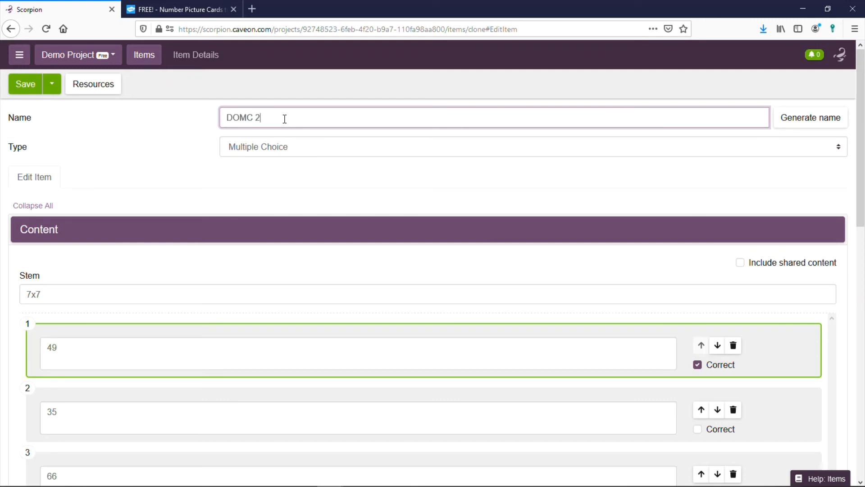
left_click(292, 152)
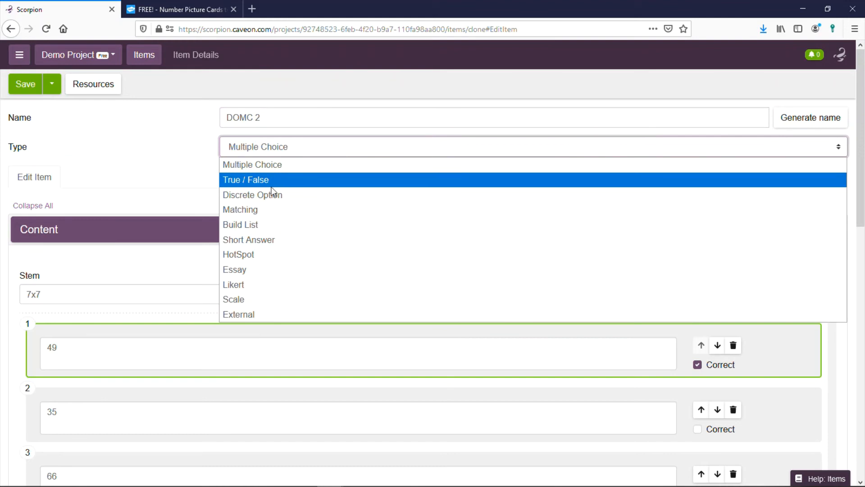
left_click(270, 179)
Step: Change the stem of DOMC 2 to 7x8 and set its item type to Discrete Option
scroll(435, 257, "down", 4)
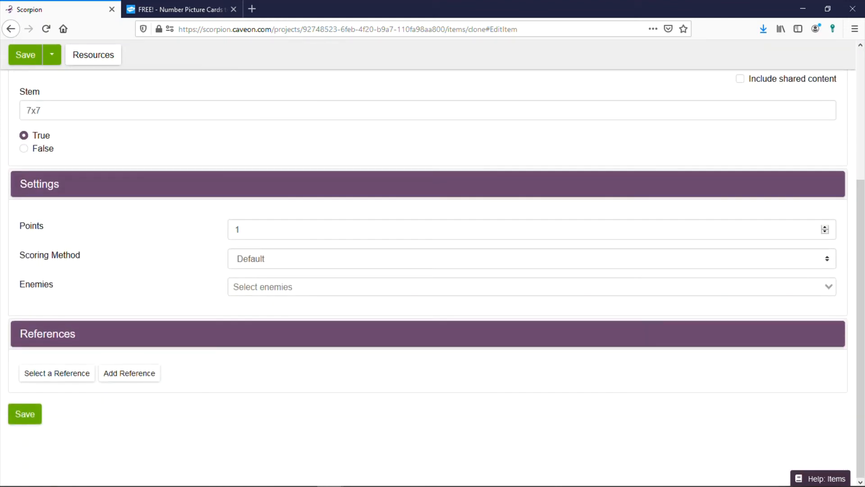
left_click(77, 113)
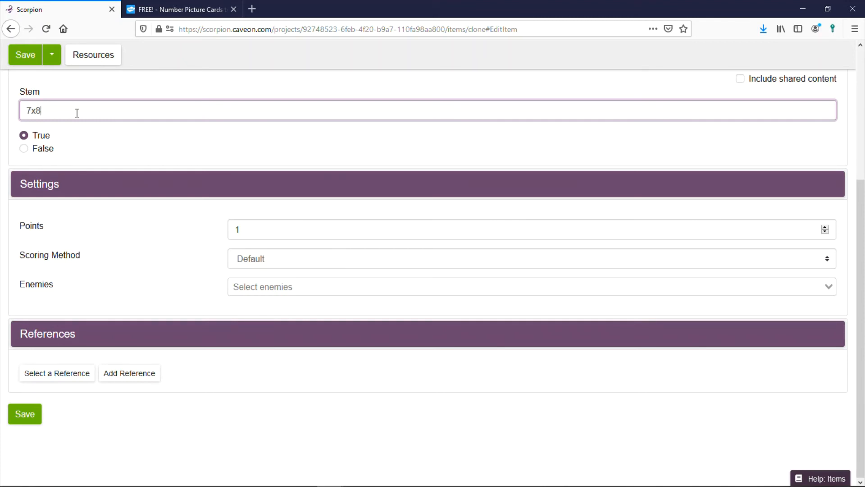
scroll(77, 112, "up", 3)
scroll(77, 112, "up", 2)
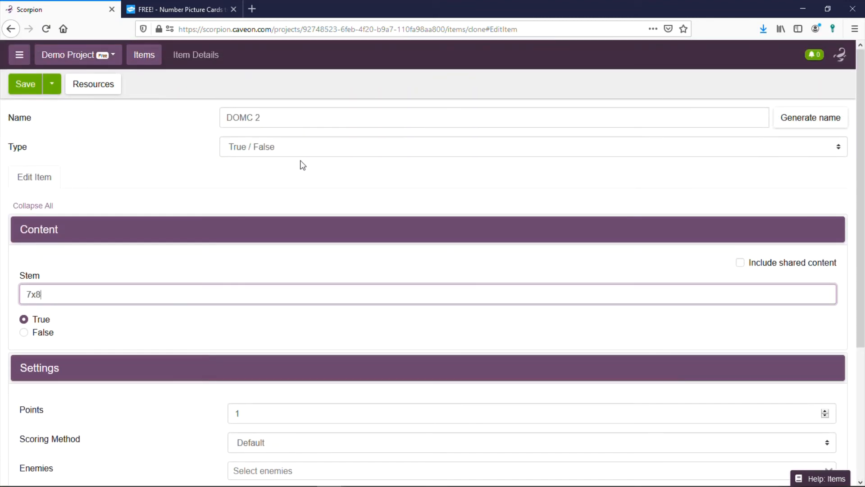
left_click(301, 148)
left_click(275, 192)
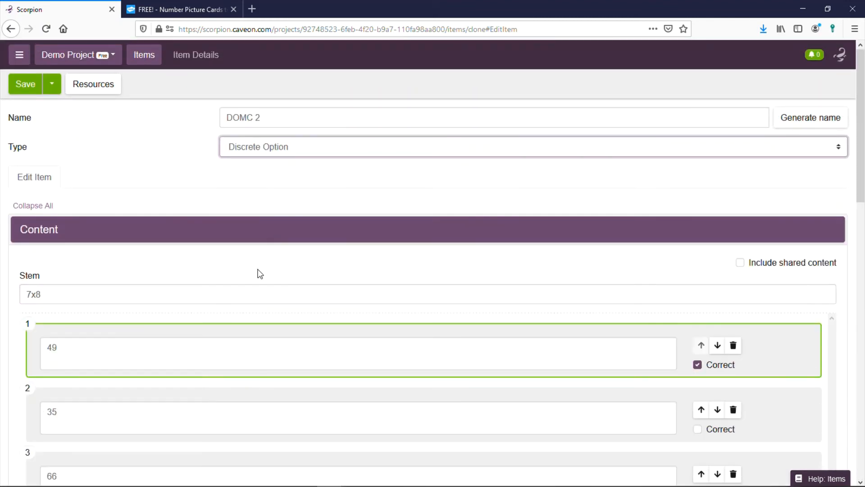
Step: Replace the four answer options with 56, 25, 68 and 45, keeping the first one as the correct answer
scroll(260, 273, "down", 3)
left_click_drag(105, 181, 41, 181)
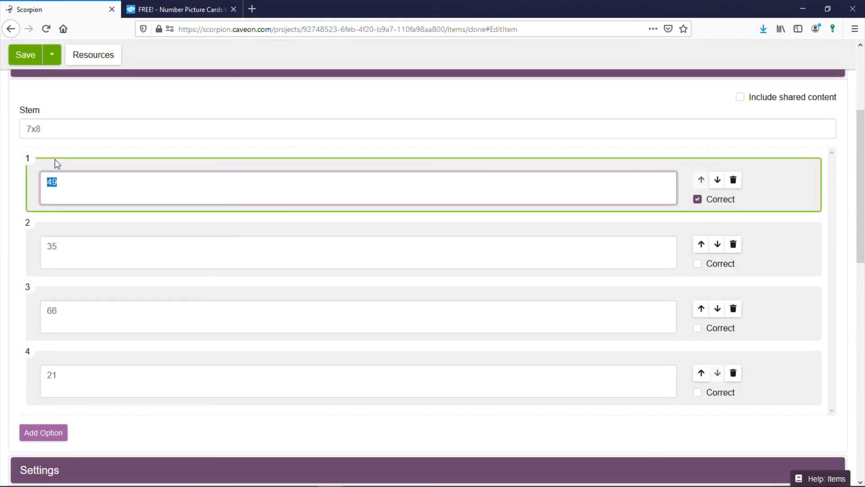
type("56")
left_click(94, 256)
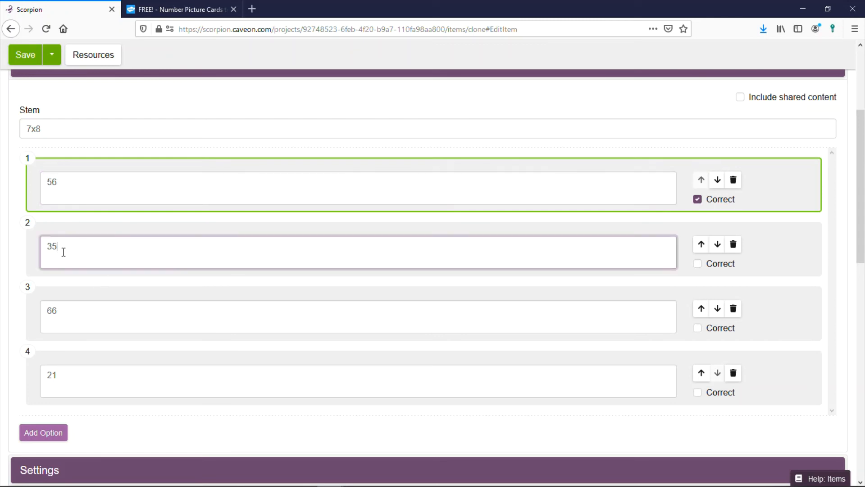
left_click_drag(63, 252, 52, 240)
type("25")
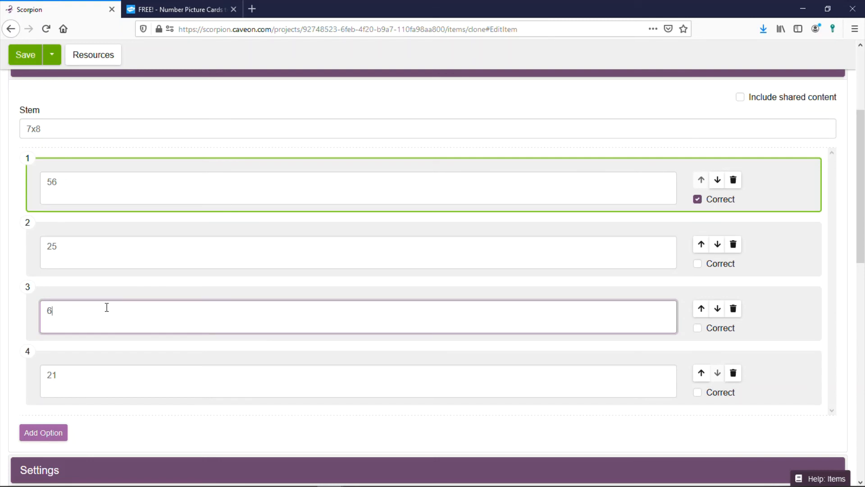
left_click(130, 378)
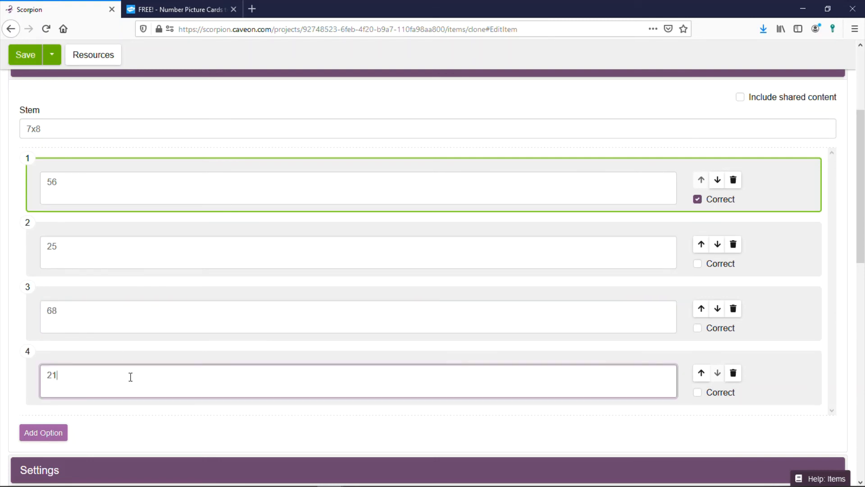
key("BackSpace")
type("45")
left_click(152, 420)
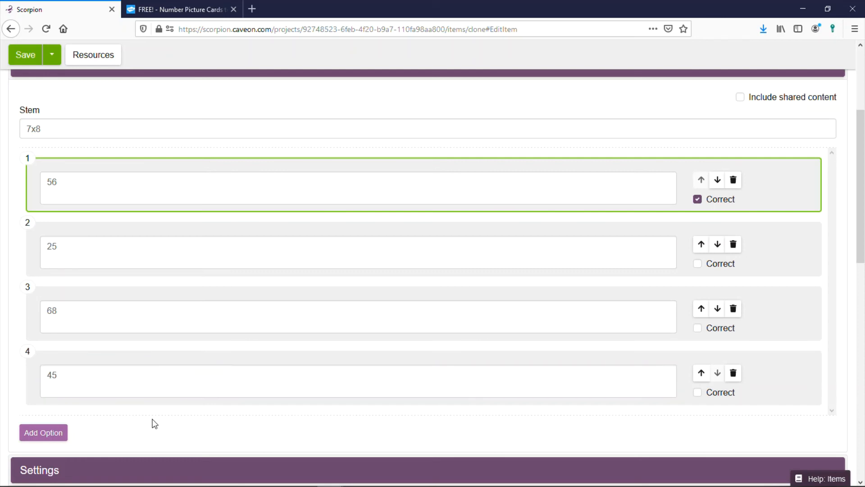
Step: In the item settings, set 1 correct option and 3 incorrect options to present
scroll(153, 421, "down", 3)
scroll(153, 421, "up", 5)
scroll(347, 278, "down", 8)
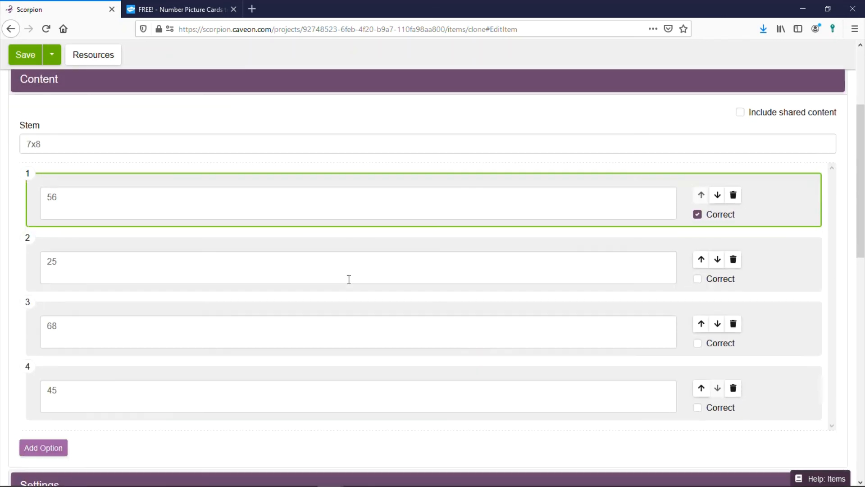
scroll(280, 231, "up", 3)
scroll(222, 243, "down", 6)
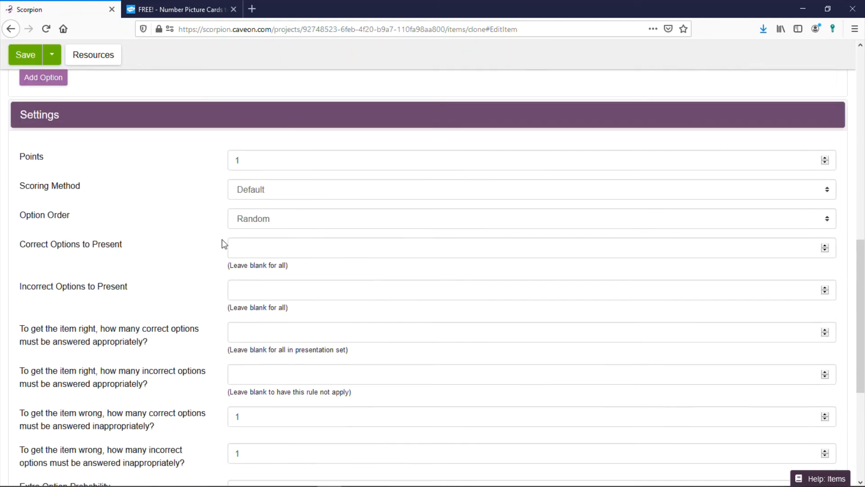
scroll(252, 194, "up", 2)
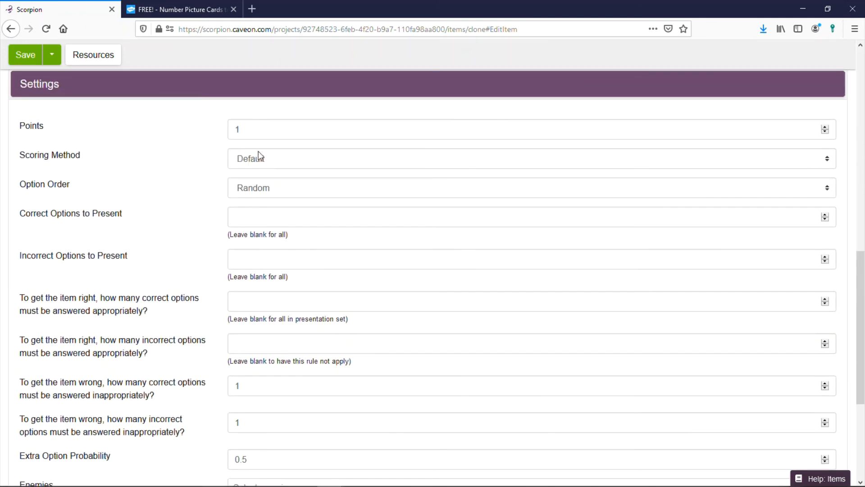
left_click(263, 213)
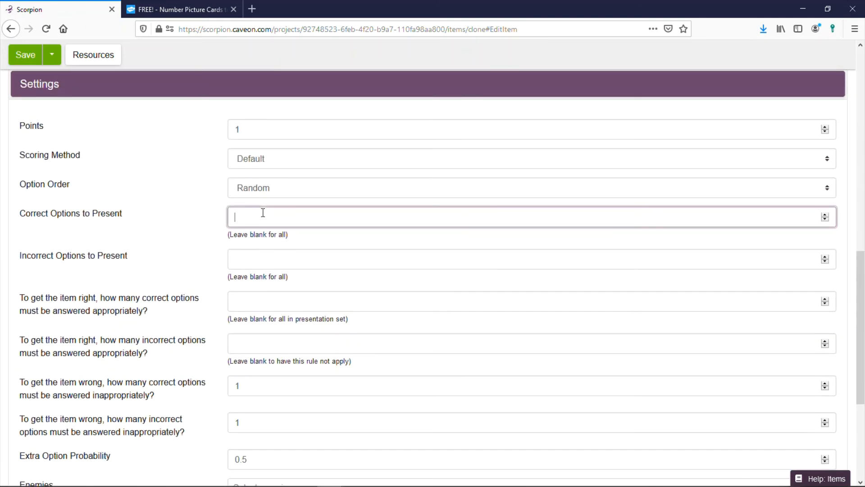
left_click(278, 264)
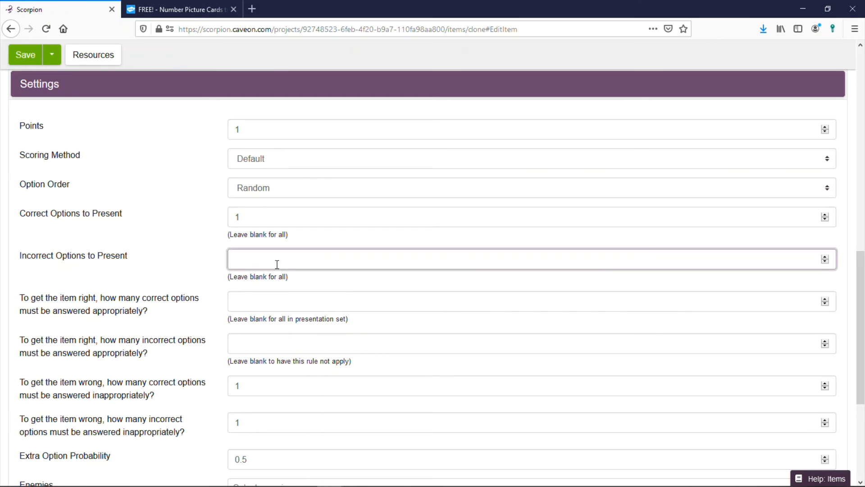
type("3")
Step: Require 1 correct and 3 incorrect options to be answered appropriately to get the item right, and save the item
left_click(275, 296)
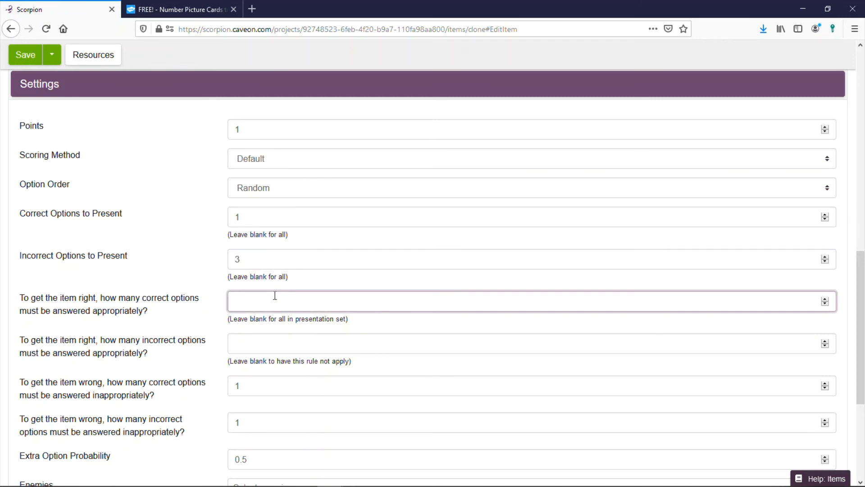
left_click(282, 337)
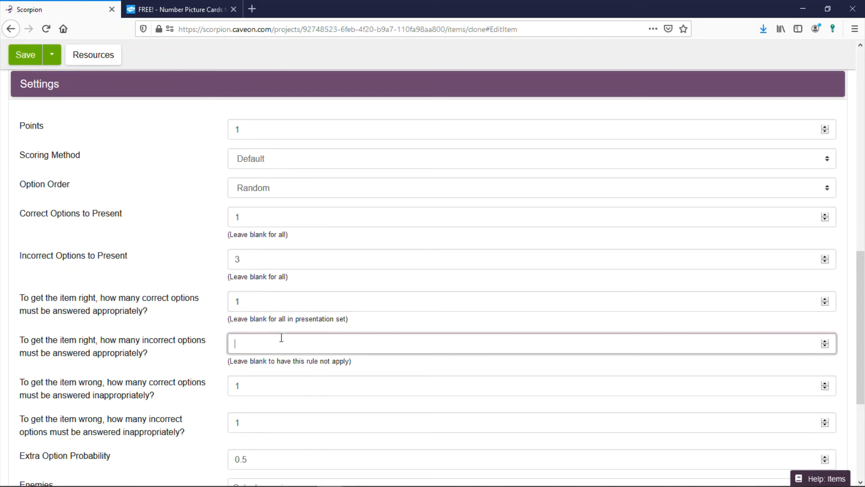
left_click(275, 385)
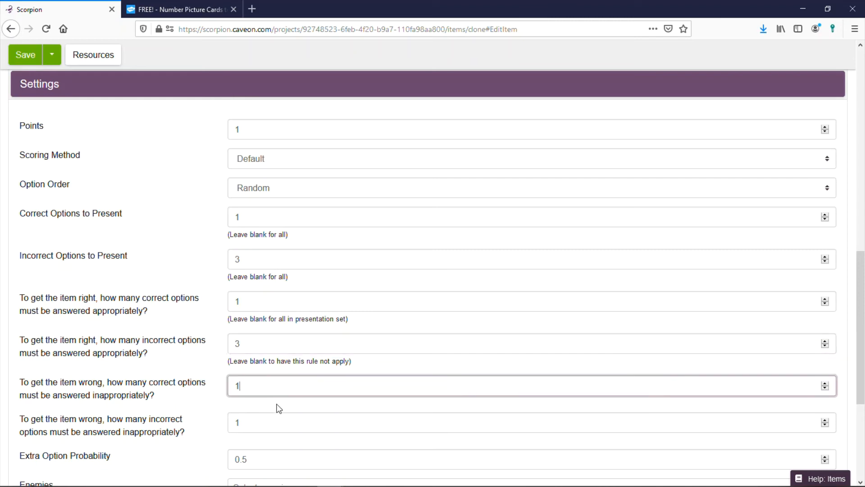
left_click(276, 408)
scroll(277, 411, "down", 3)
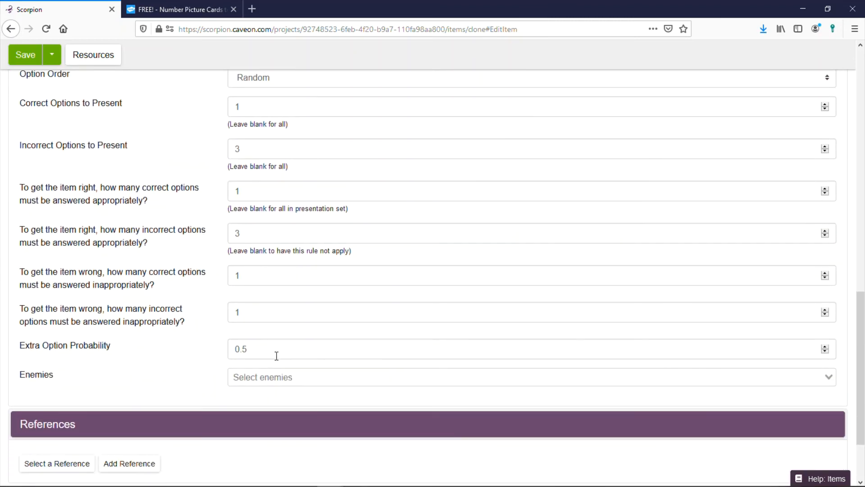
scroll(277, 406, "down", 2)
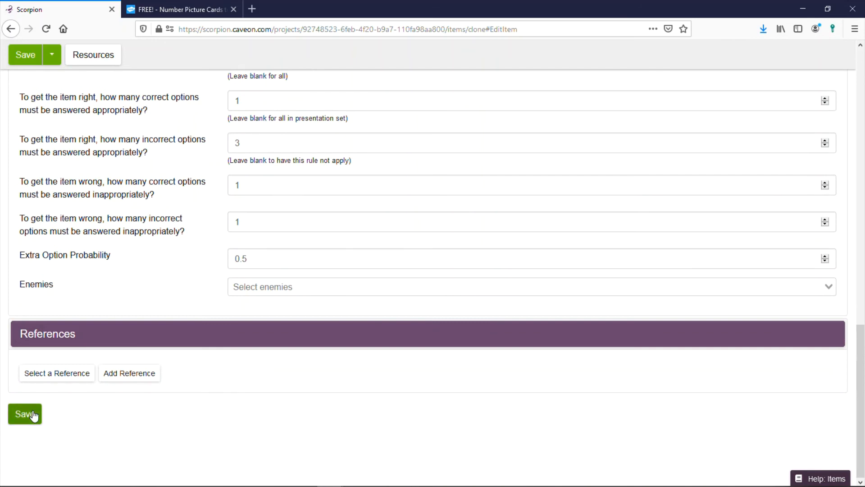
left_click(34, 415)
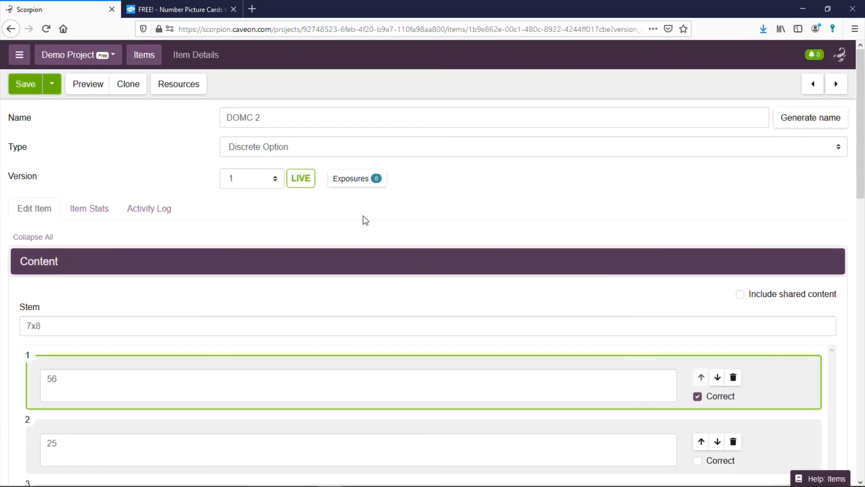
Step: Look through the statistics and activity log of DOMC 2, and return to editing the item
left_click(97, 207)
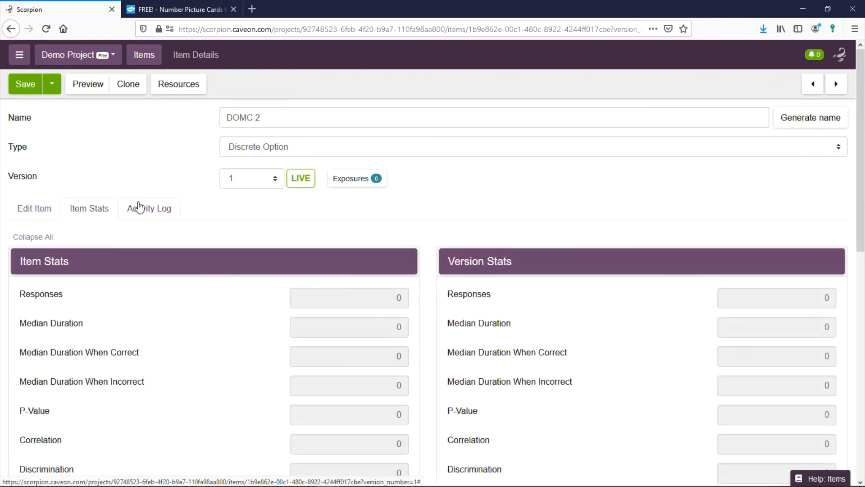
left_click(39, 210)
left_click(88, 207)
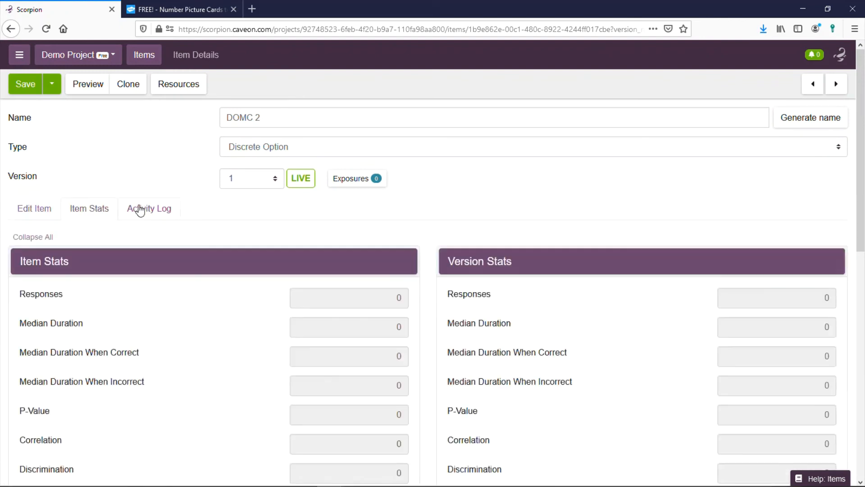
left_click(139, 210)
left_click(88, 209)
left_click(18, 208)
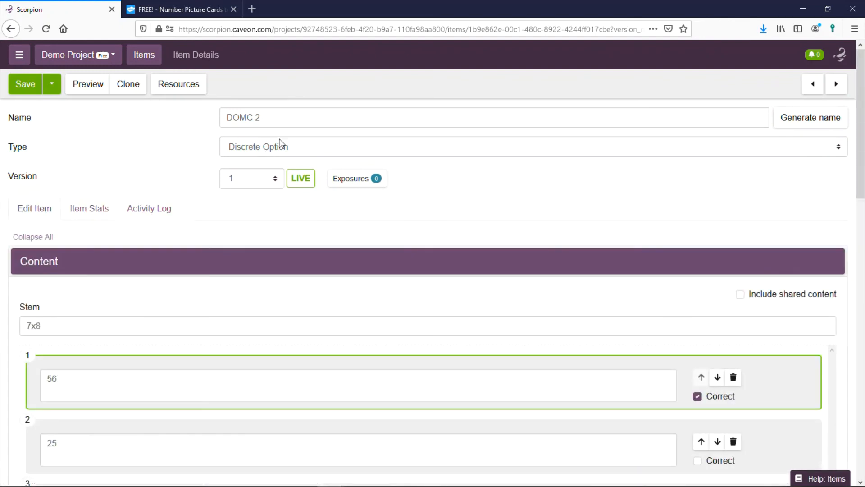
Step: Clone DOMC 2 with an automatically generated name and change the copy's type to Short Answer
left_click(283, 148)
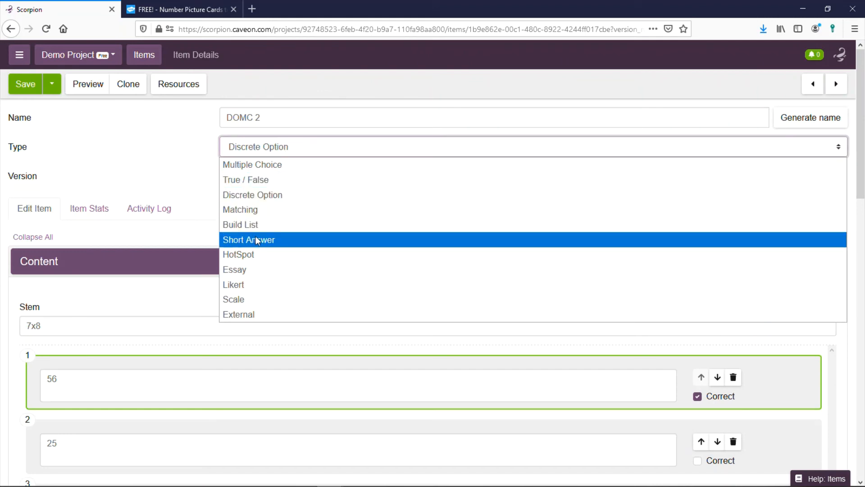
left_click(189, 134)
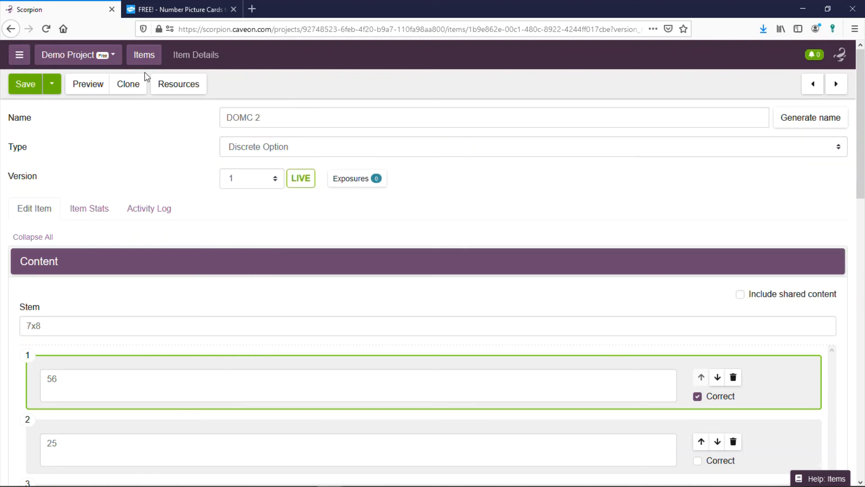
left_click(128, 84)
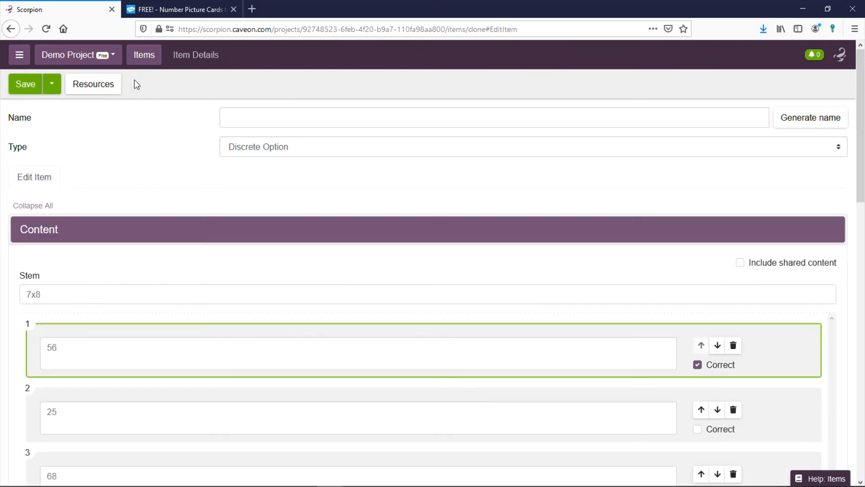
left_click(798, 117)
left_click(277, 152)
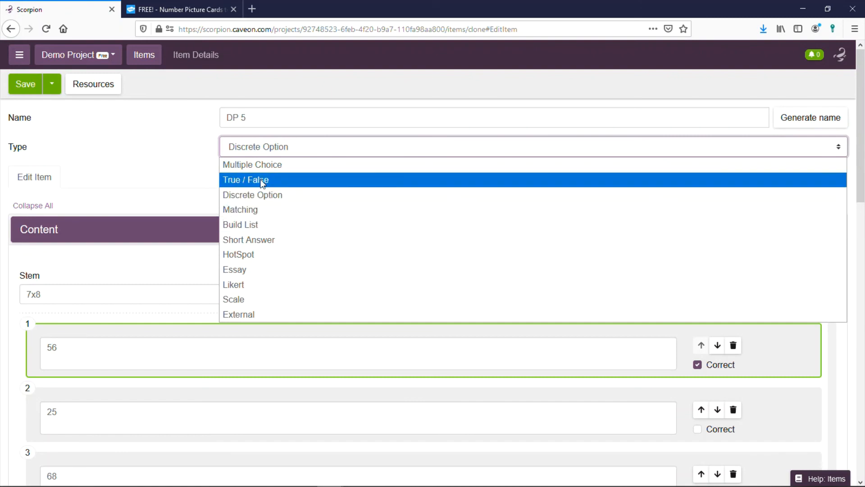
left_click(256, 239)
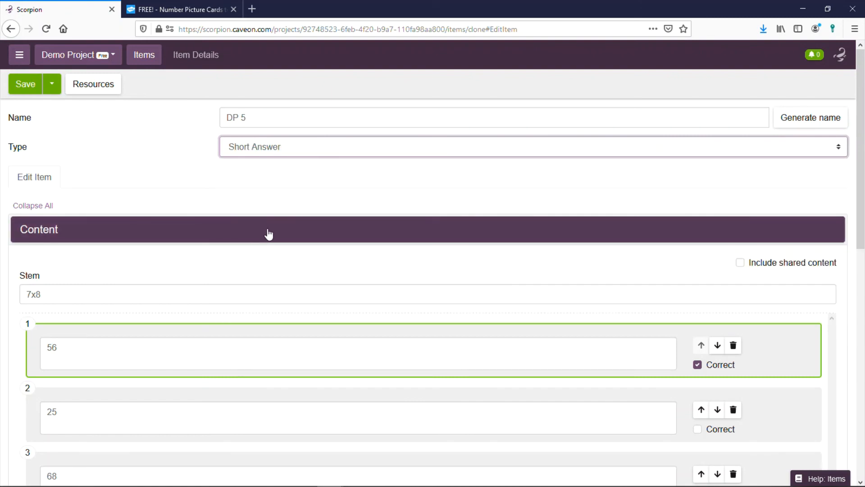
Step: Save the cloned Short Answer item with the Exact method and bring its answer options into view
scroll(270, 232, "down", 4)
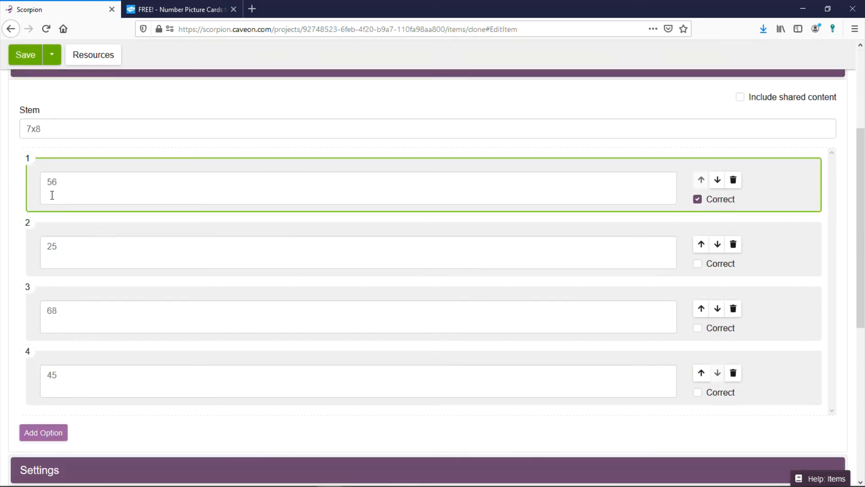
scroll(403, 167, "down", 8)
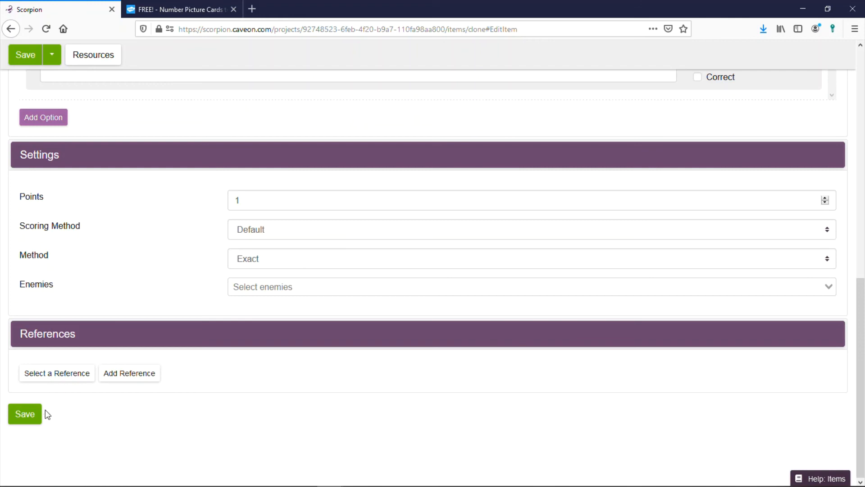
left_click(27, 413)
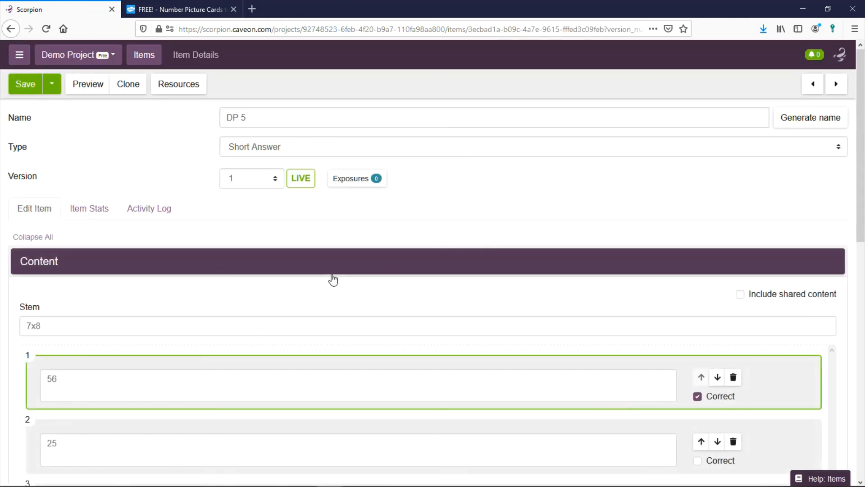
scroll(332, 279, "down", 5)
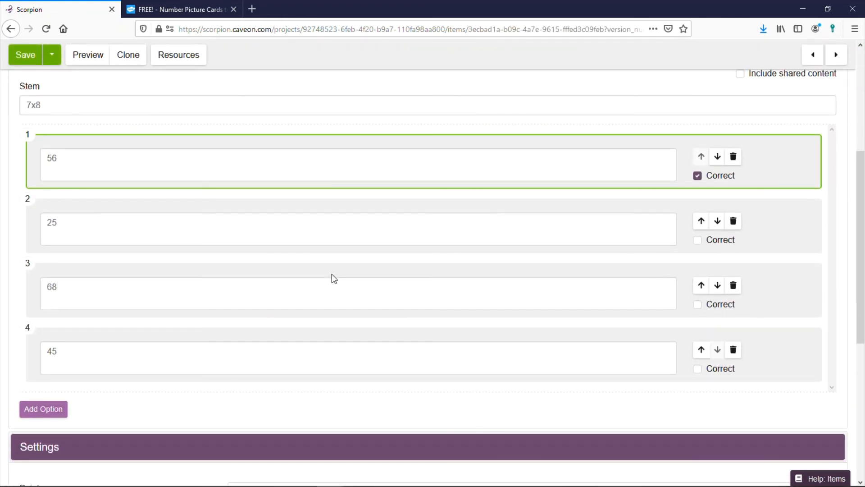
Step: Preview the Short Answer item DP 5, submit 56 as the response, and close the preview after the score report
scroll(332, 275, "up", 5)
scroll(333, 275, "up", 1)
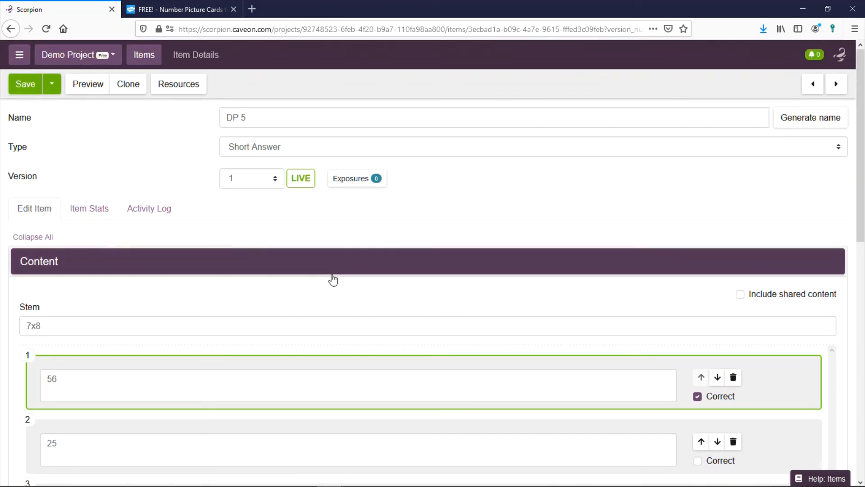
left_click(88, 92)
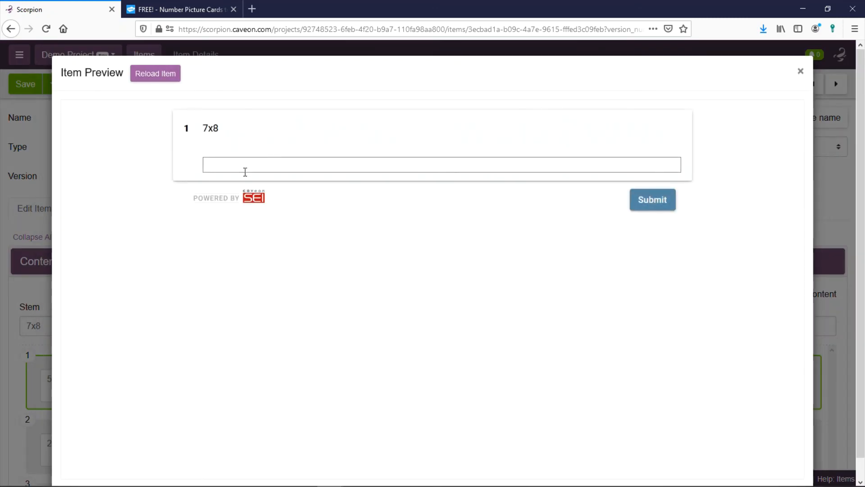
left_click(245, 167)
type("56")
left_click(639, 202)
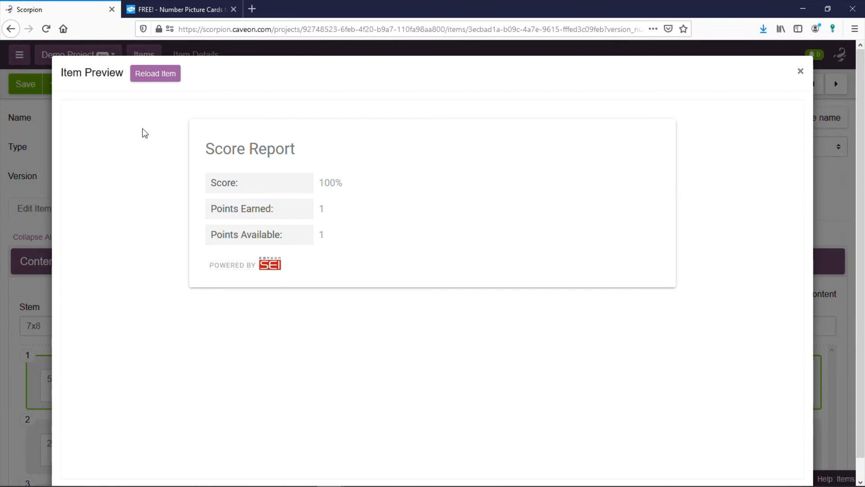
left_click(800, 71)
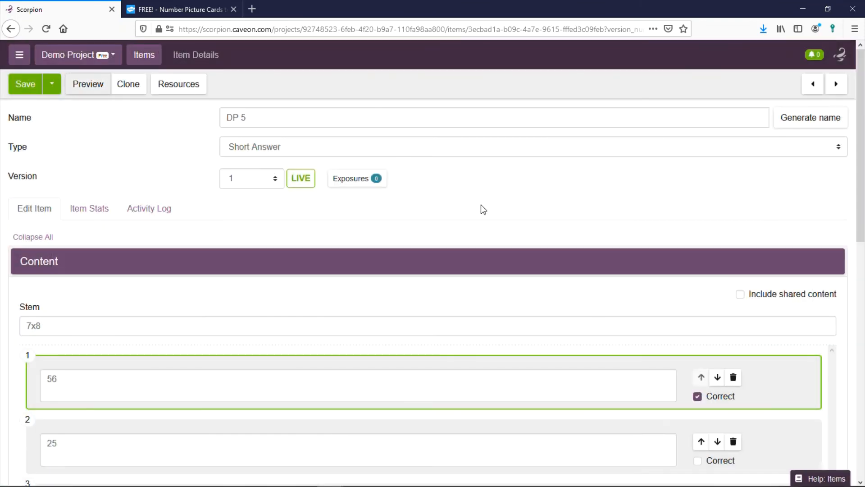
Step: Look through the item statistics and activity log of DP 5, and return to editing the item
scroll(480, 205, "down", 4)
scroll(481, 207, "up", 3)
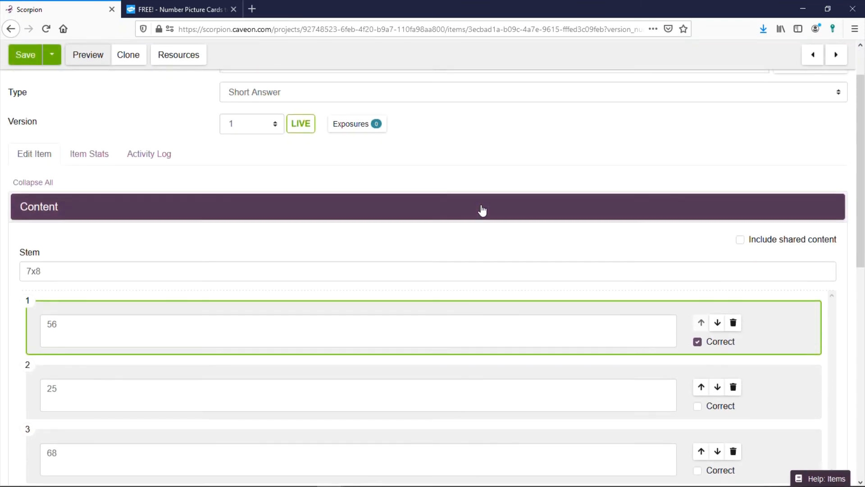
scroll(482, 210, "up", 2)
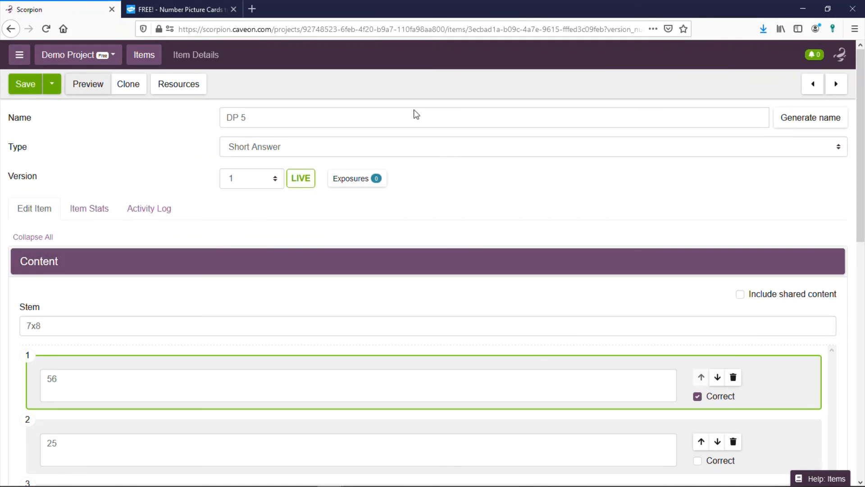
left_click(105, 210)
scroll(354, 248, "down", 3)
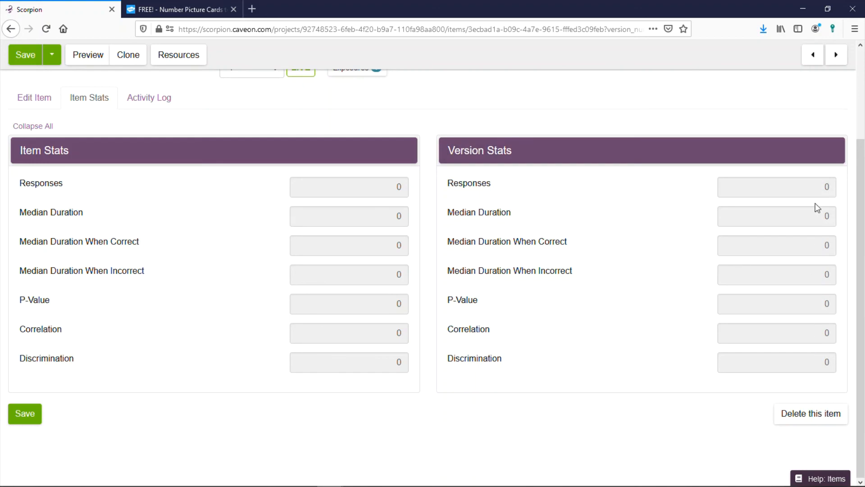
scroll(732, 287, "up", 3)
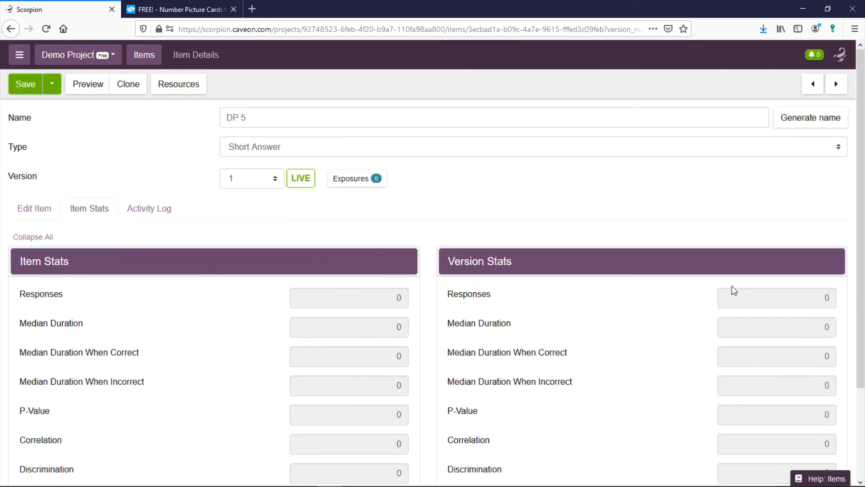
left_click(180, 208)
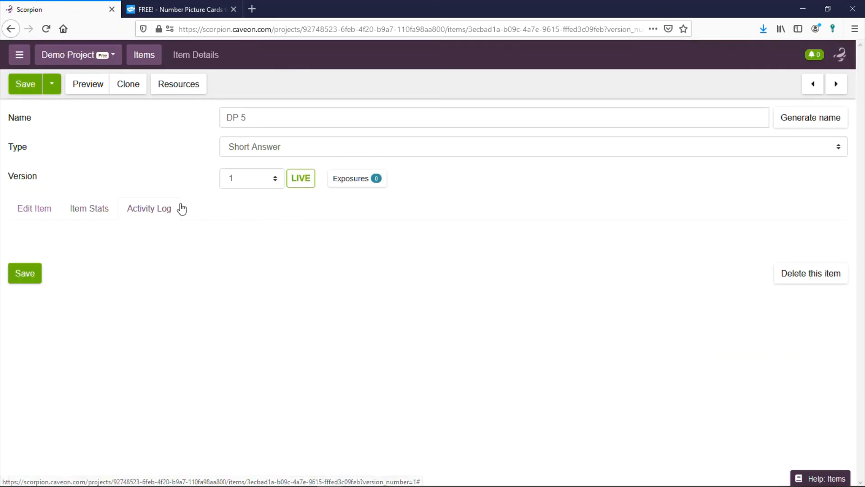
left_click(111, 209)
left_click(151, 211)
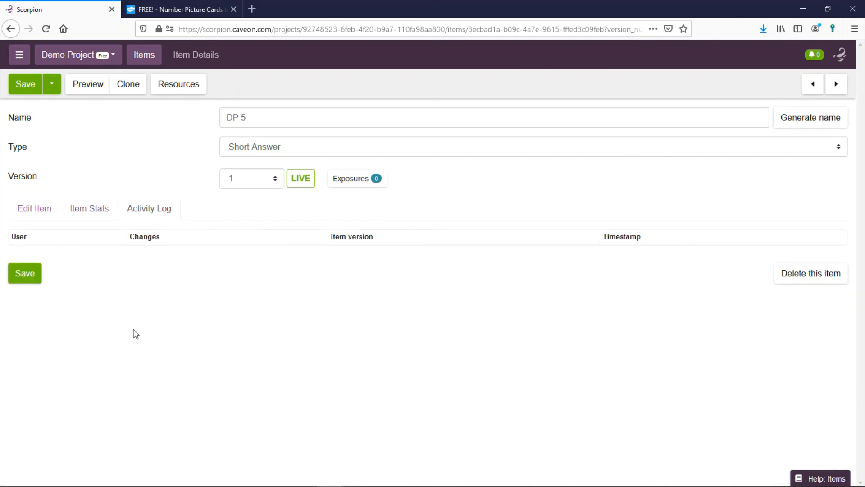
left_click(32, 207)
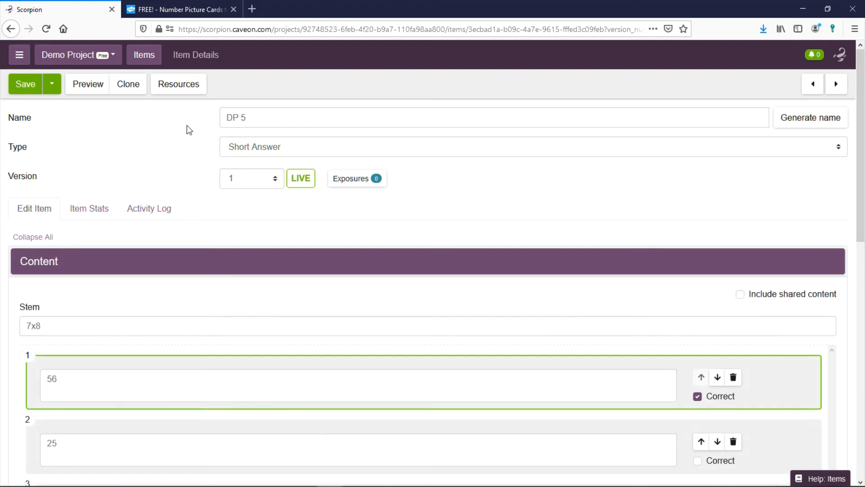
scroll(189, 130, "down", 3)
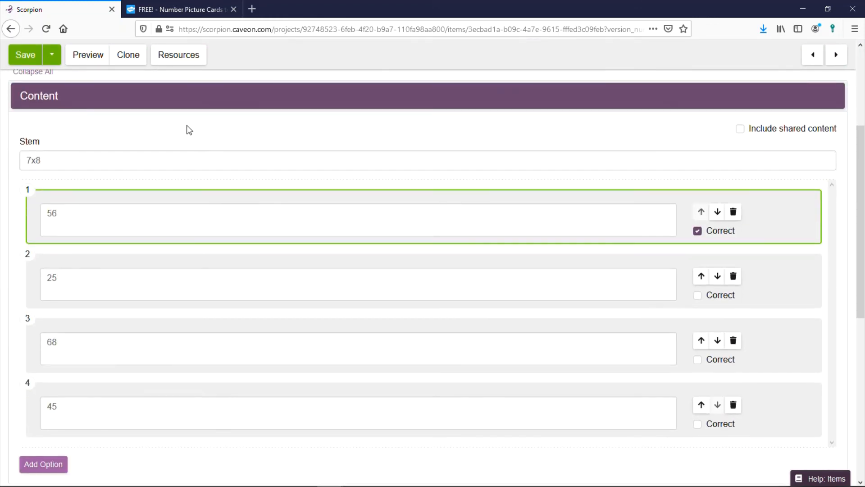
scroll(190, 130, "down", 3)
scroll(188, 126, "up", 6)
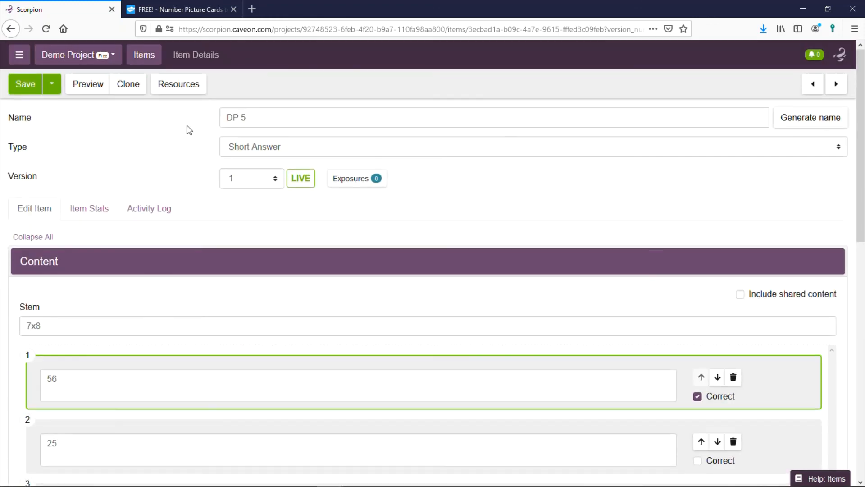
left_click(115, 56)
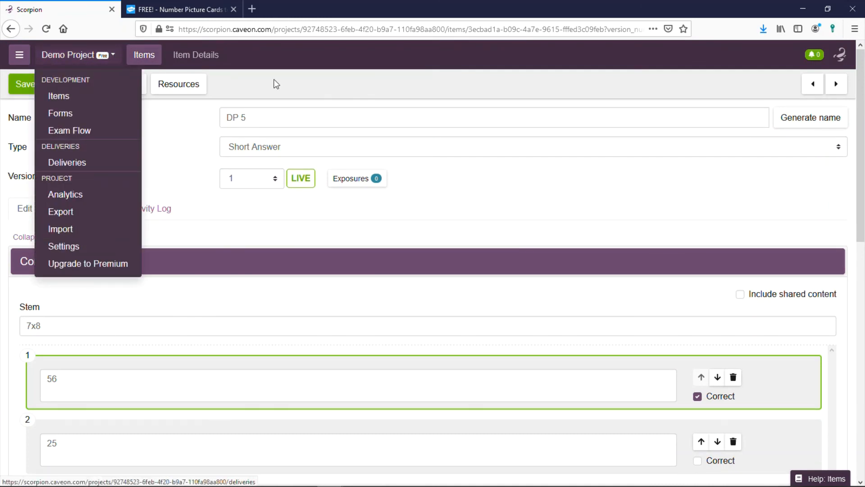
left_click(328, 84)
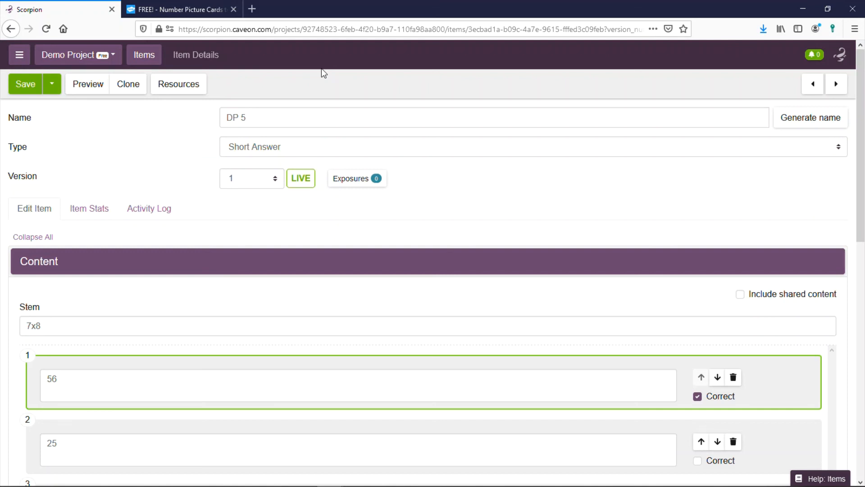
Step: Look through the Get Started and Support help, close it, and return to the project's item list
left_click(829, 478)
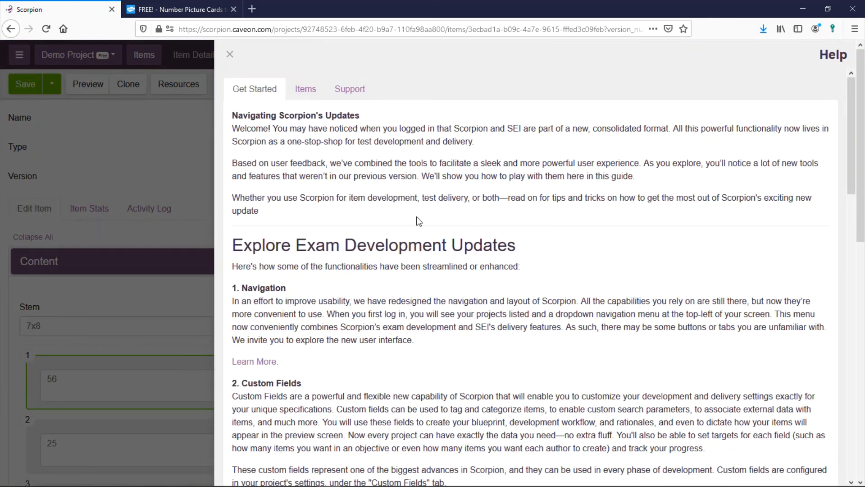
scroll(415, 162, "down", 15)
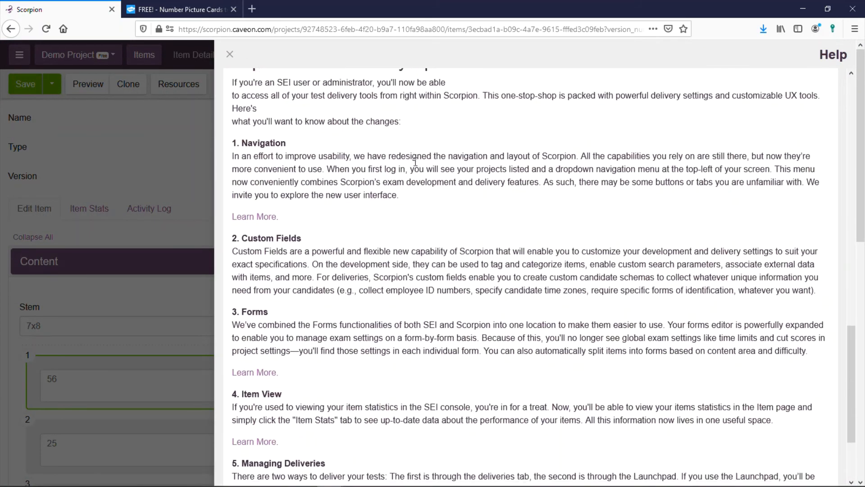
scroll(415, 162, "up", 15)
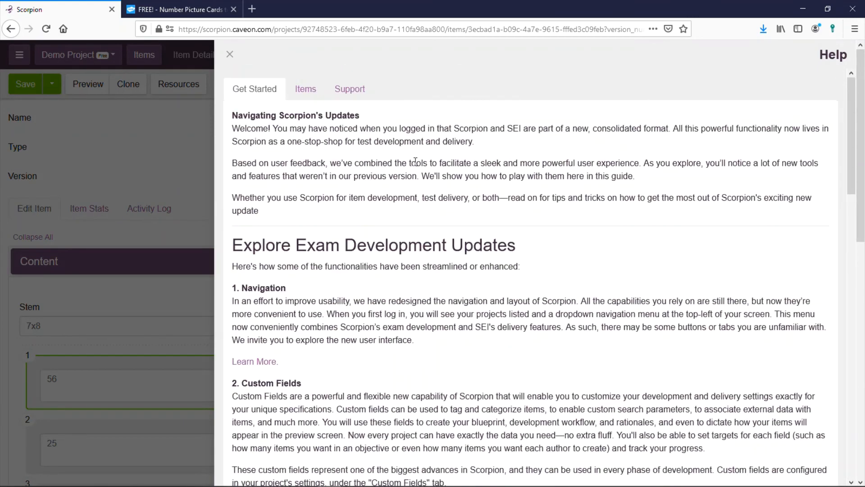
left_click(360, 89)
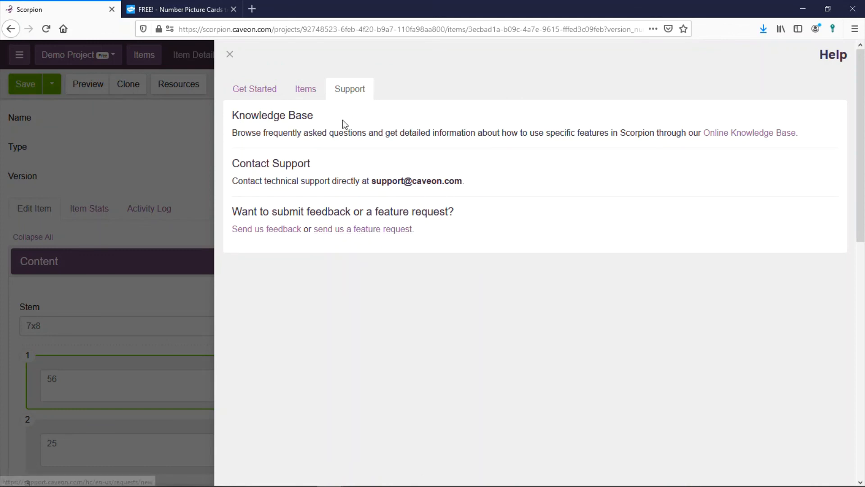
left_click(203, 147)
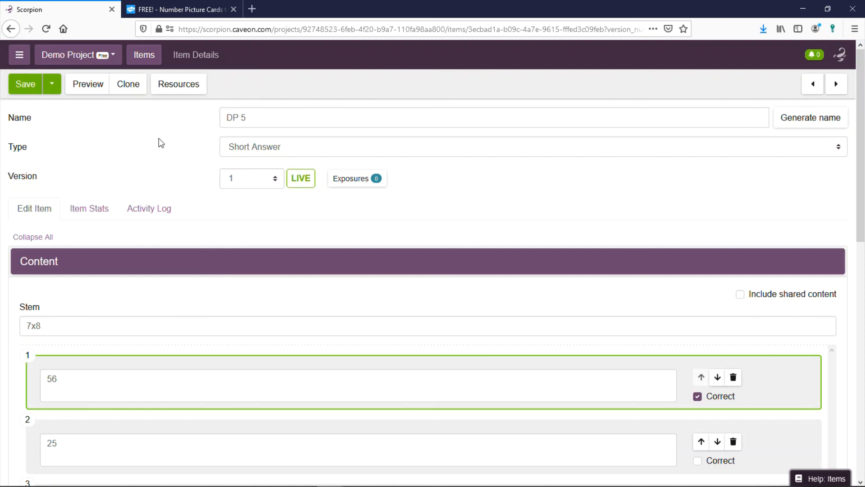
left_click(136, 59)
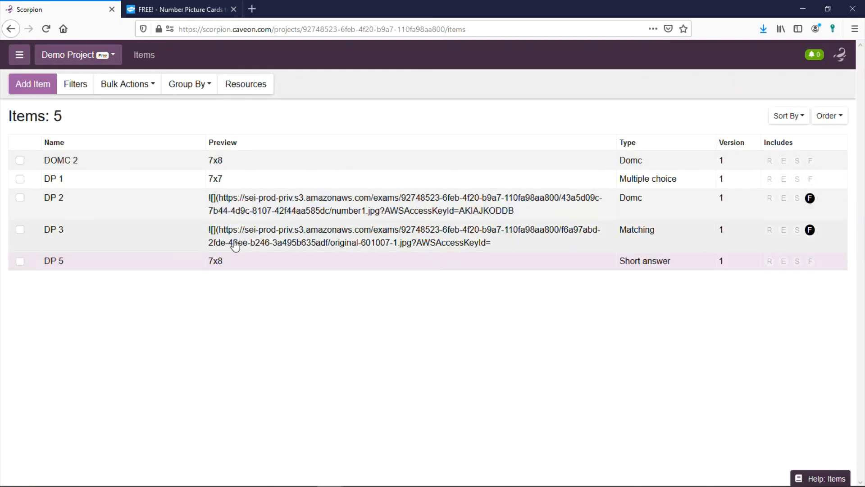